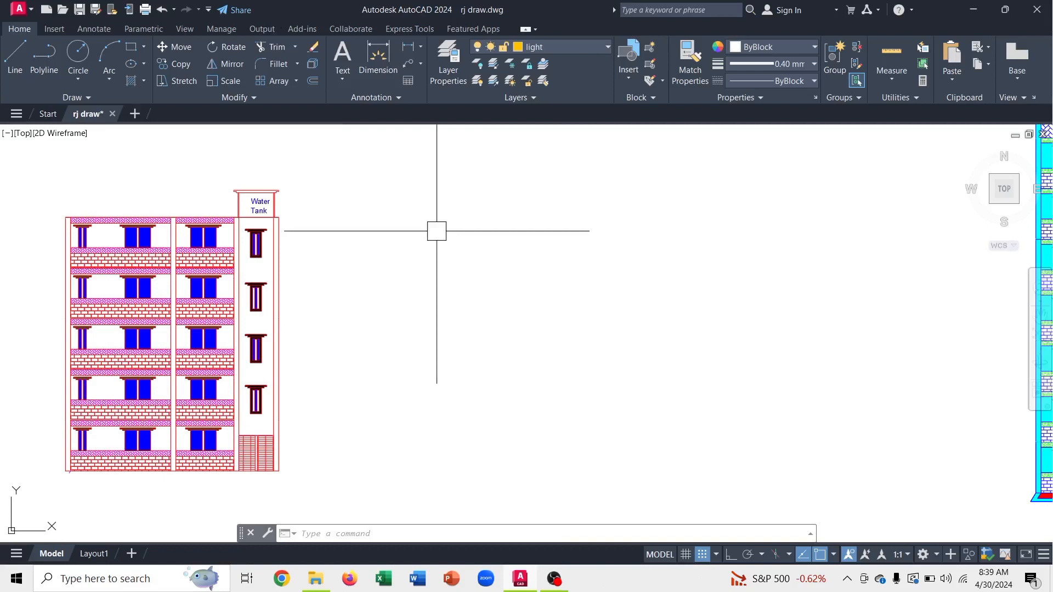
# - Draw a rectangle in the empty space beside the red building elevation and a circle inside the rectangle
pyautogui.click(131, 48)
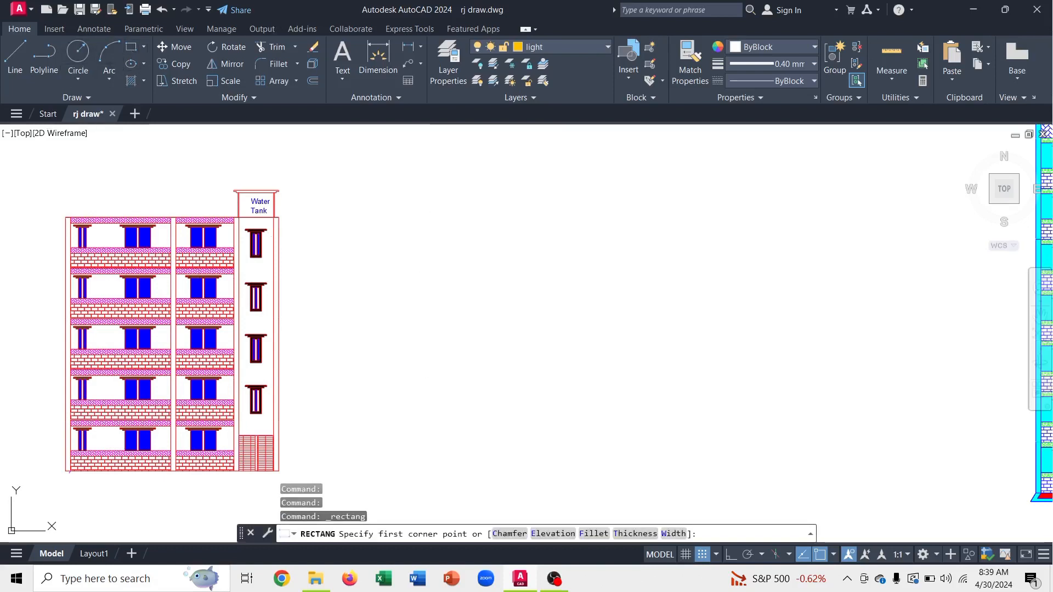
pyautogui.click(428, 224)
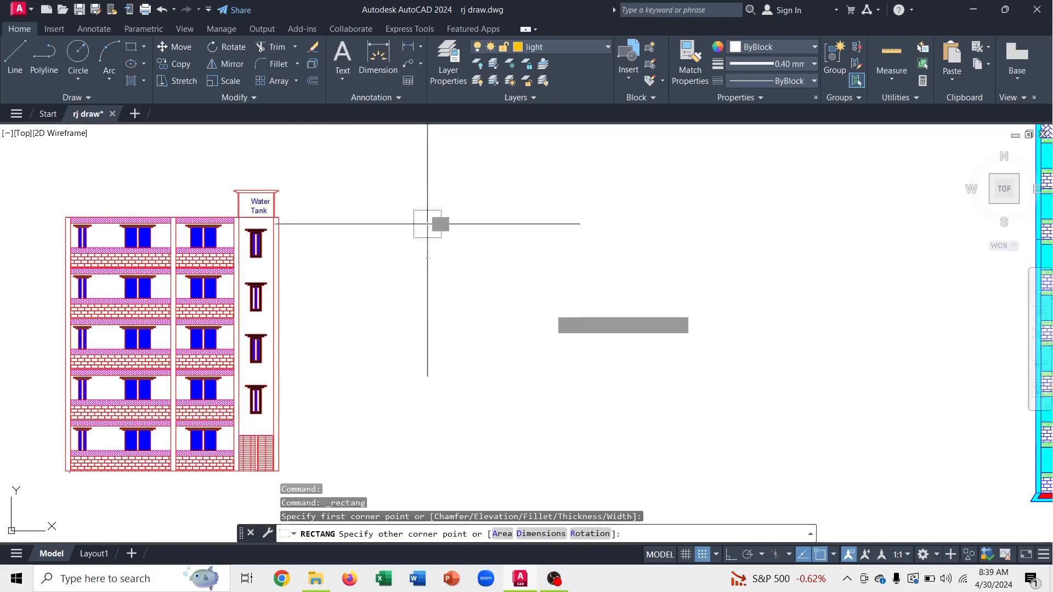
pyautogui.click(658, 408)
pyautogui.click(78, 54)
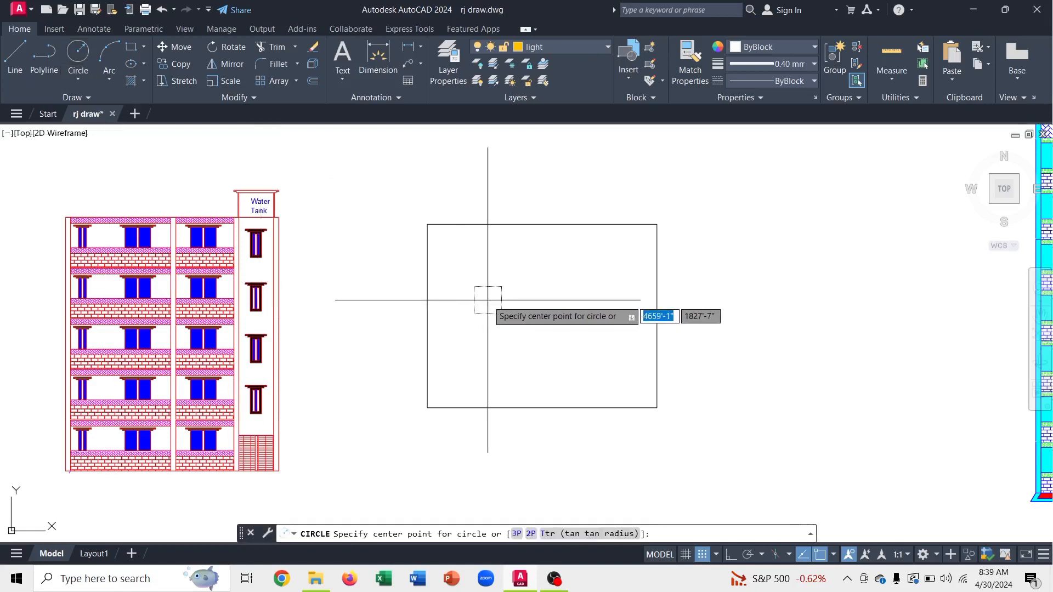
pyautogui.click(530, 313)
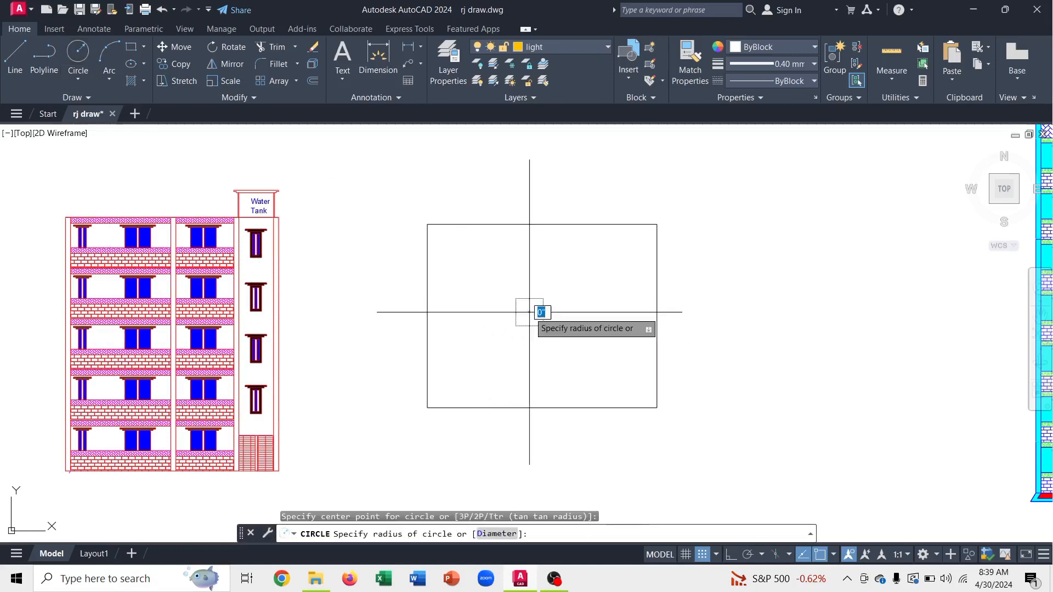
pyautogui.click(555, 354)
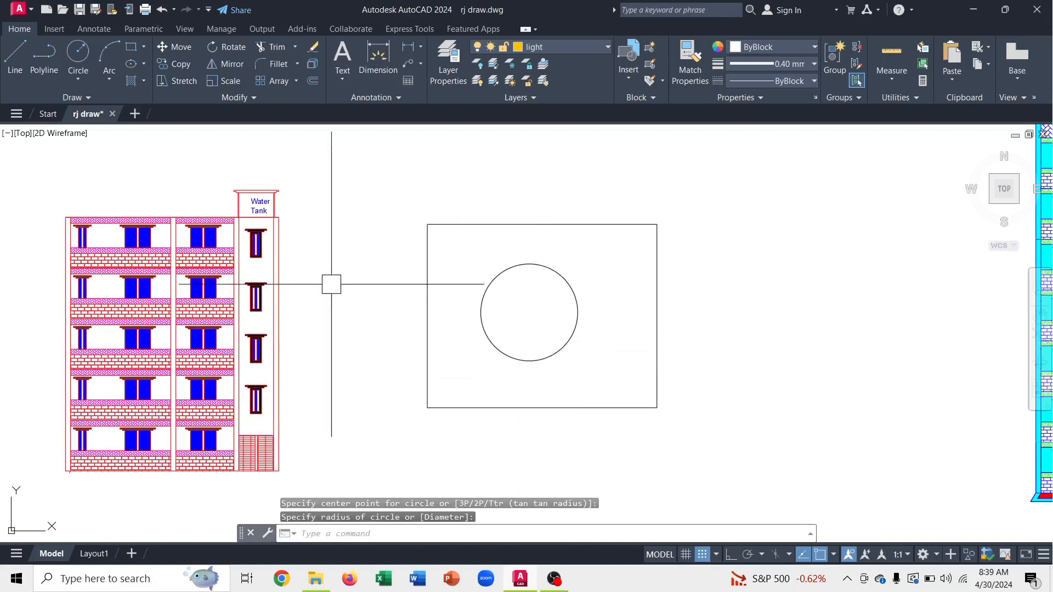
pyautogui.press('Escape')
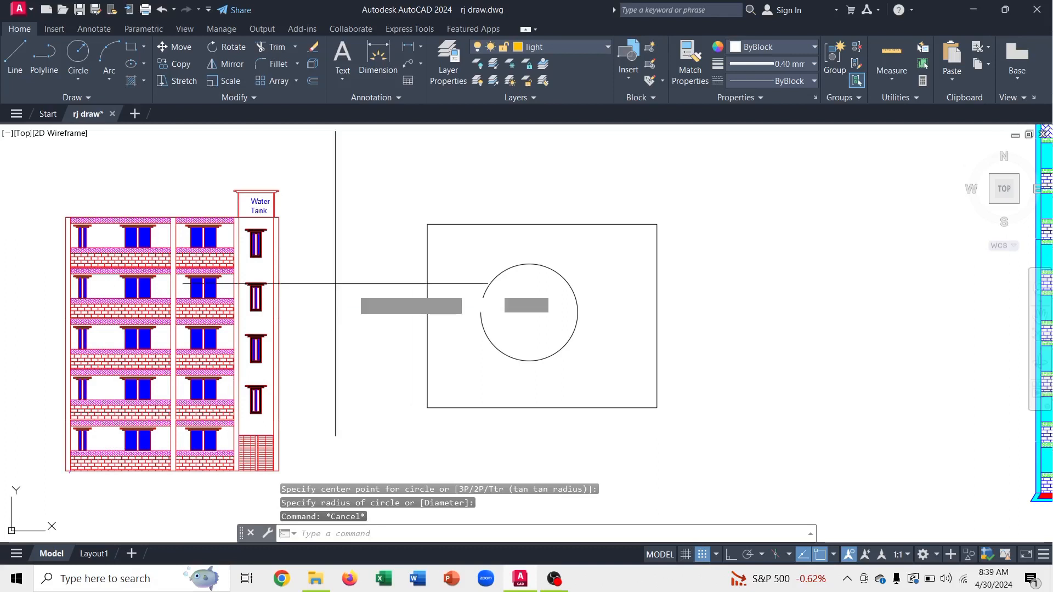
# - Hatch the area between the rectangle and the circle with the SOLID pattern
pyautogui.write('h')
pyautogui.press('Return')
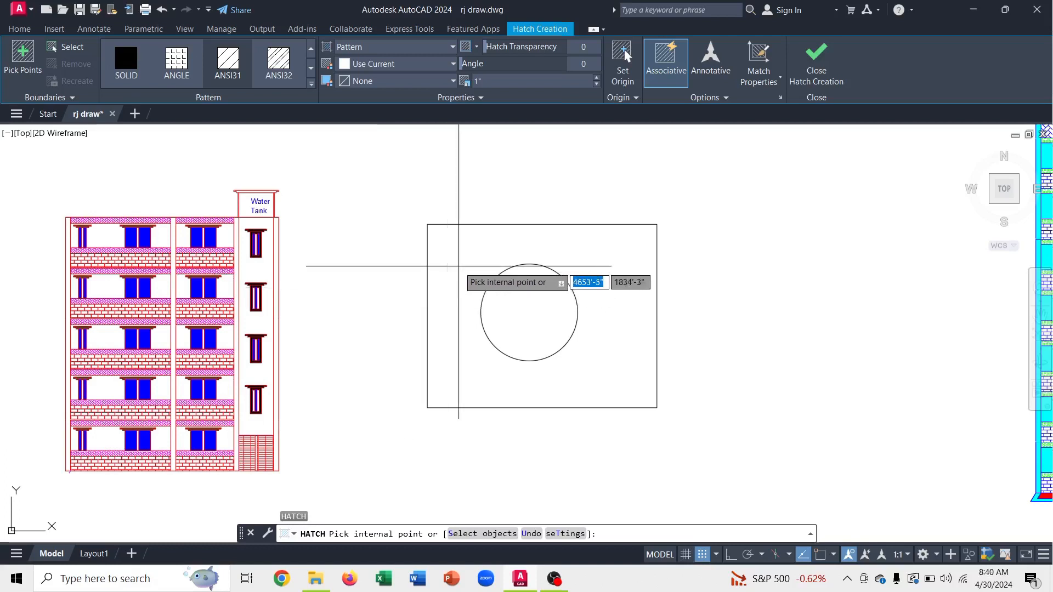
pyautogui.click(459, 266)
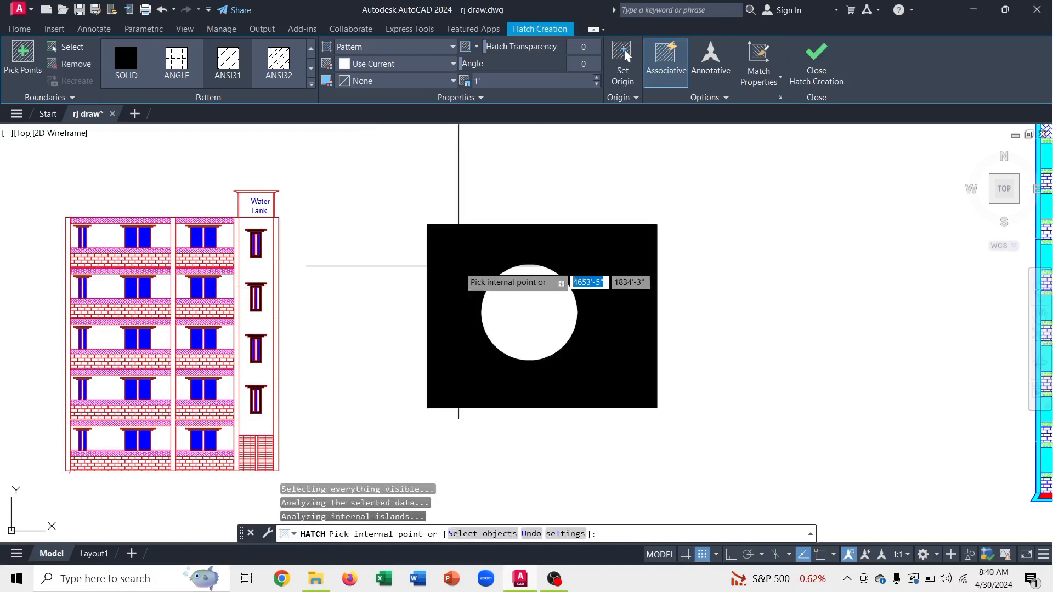
pyautogui.click(116, 74)
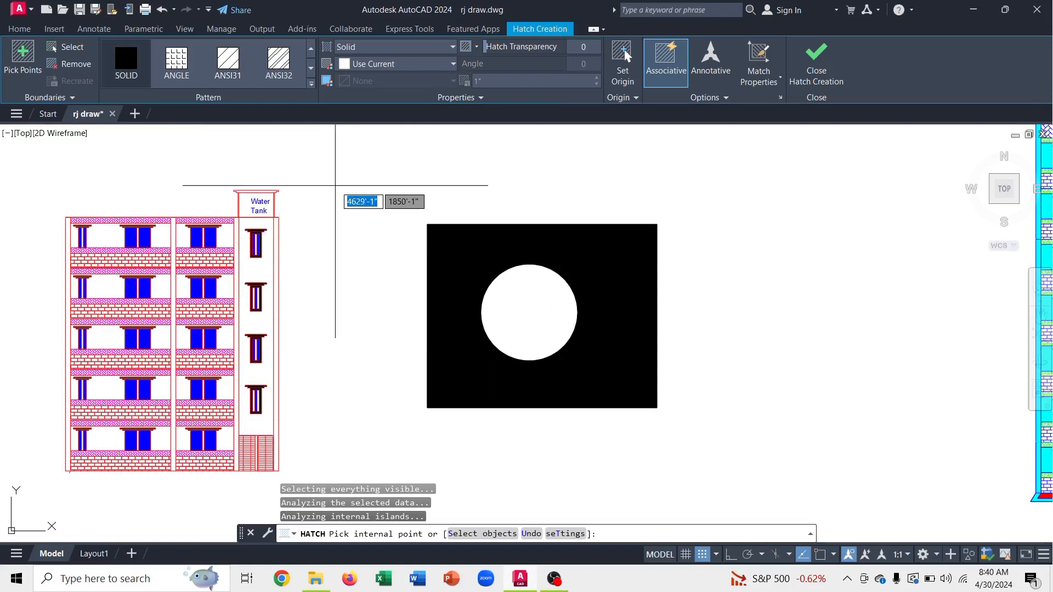
pyautogui.press('Escape')
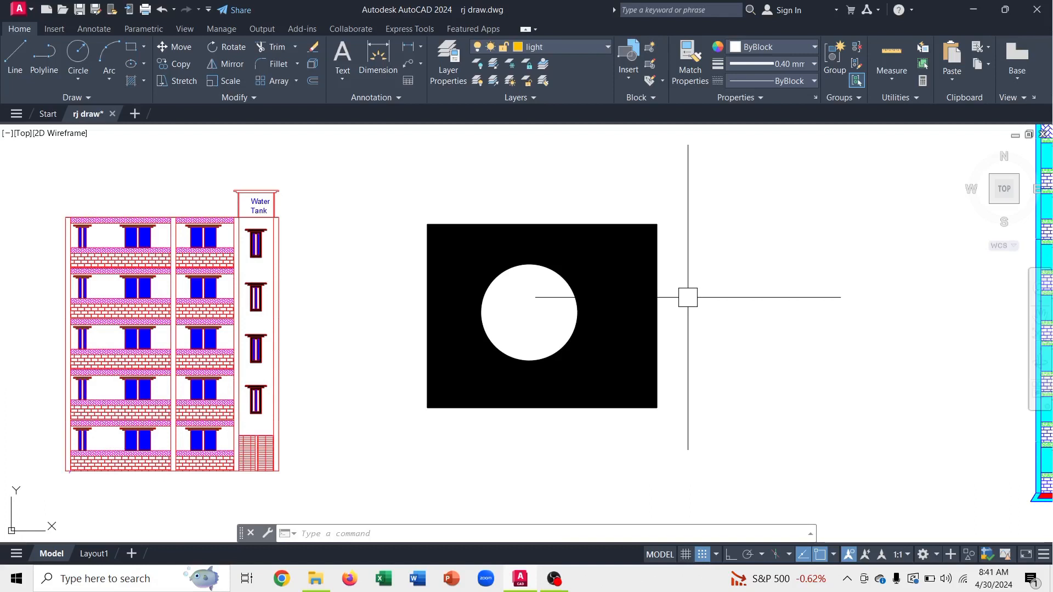
pyautogui.click(607, 49)
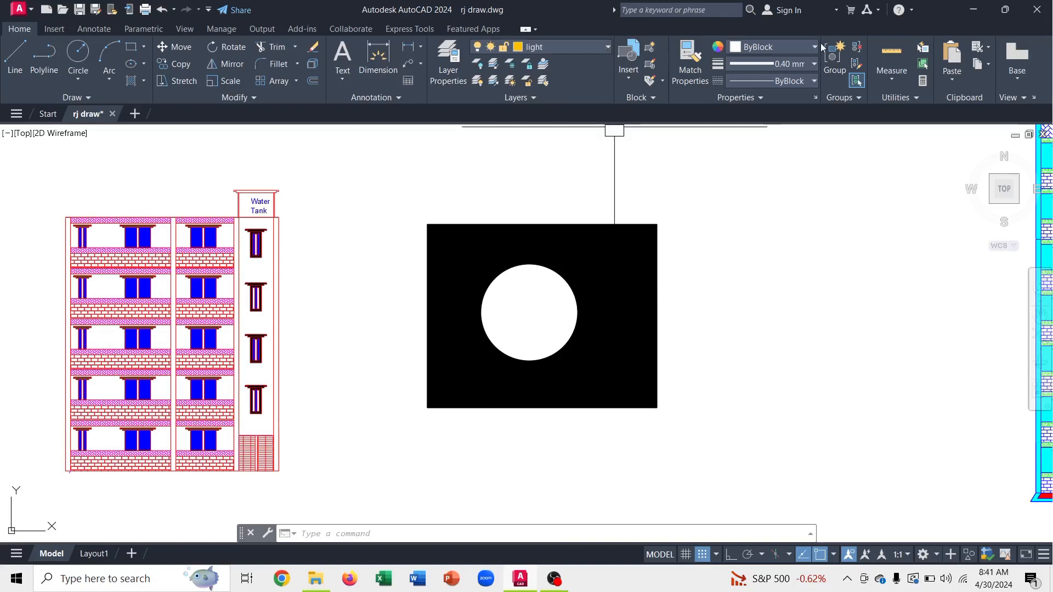
pyautogui.click(796, 212)
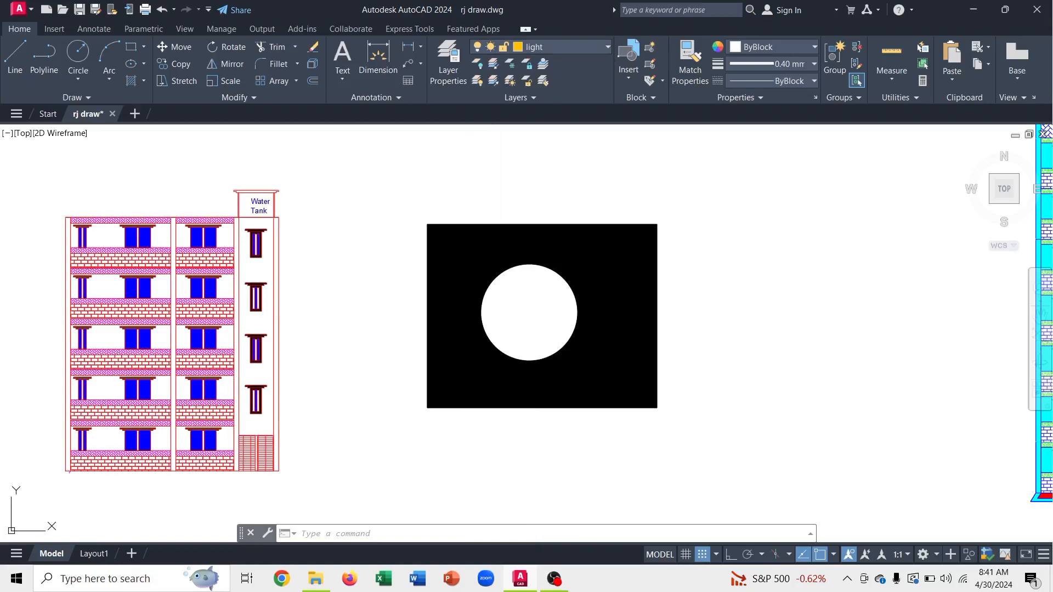
pyautogui.press('Escape')
pyautogui.press('Escape')
pyautogui.click(629, 280)
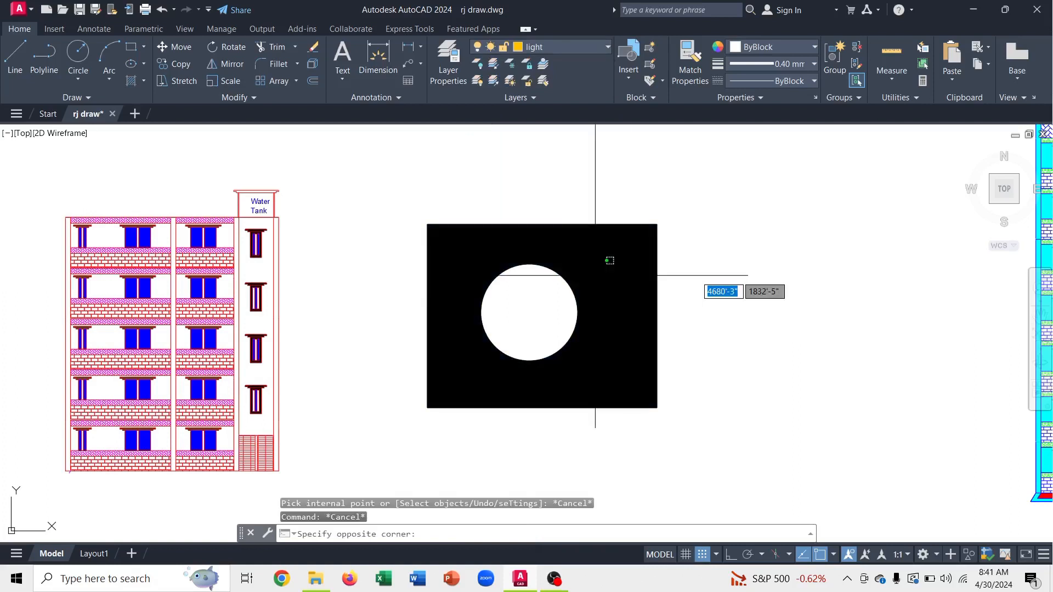
pyautogui.click(596, 276)
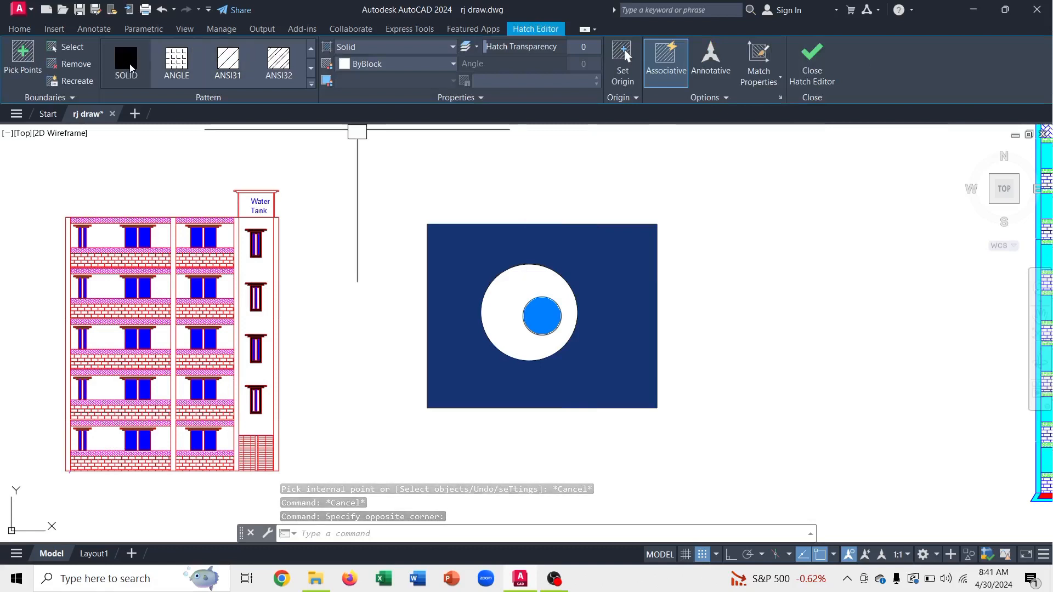
pyautogui.press('Escape')
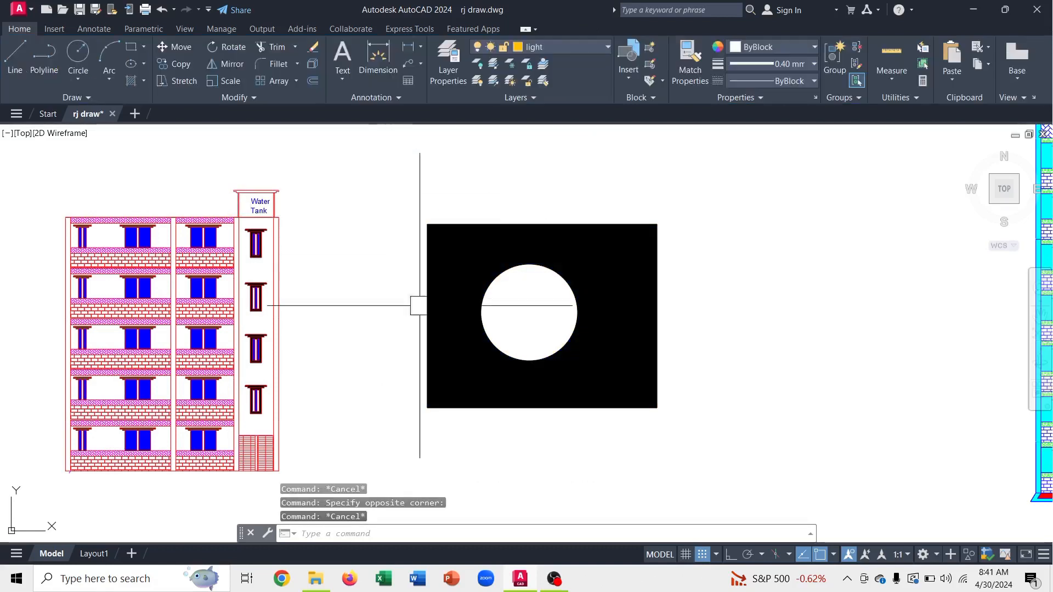
pyautogui.click(465, 294)
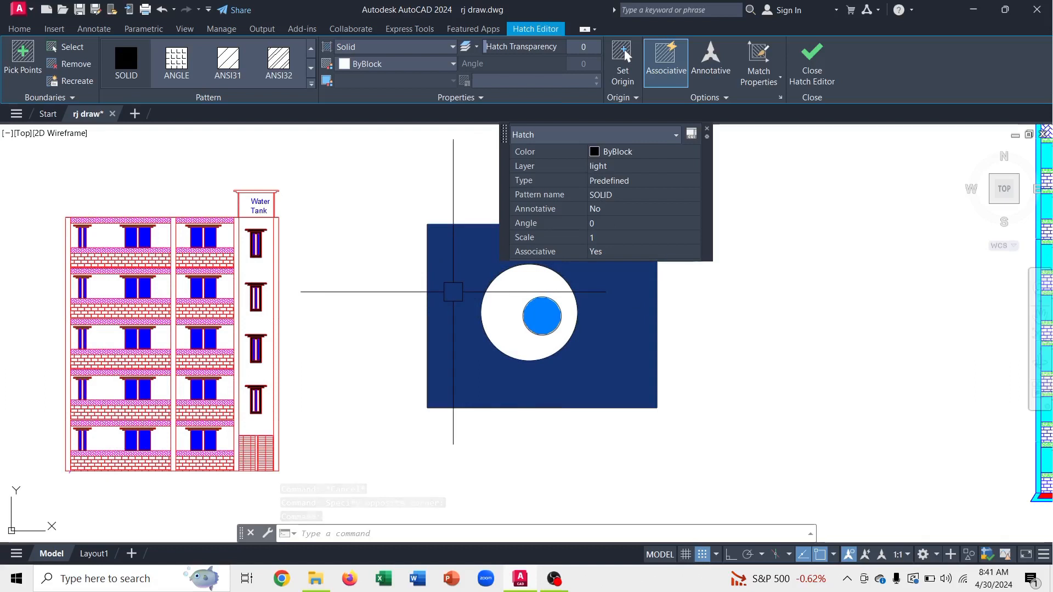
pyautogui.press('Escape')
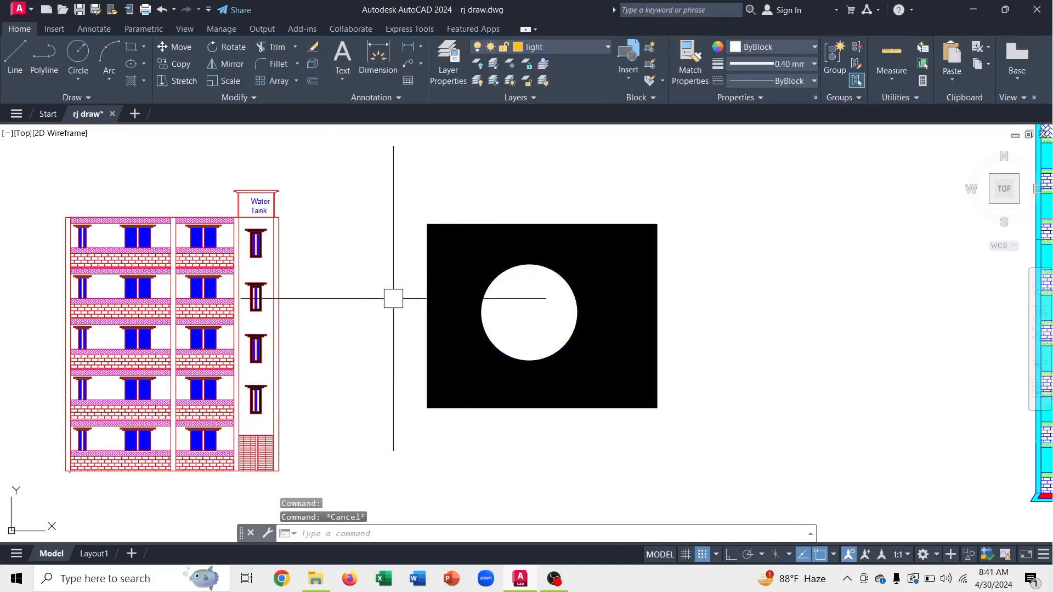
# - Change the colour of the solid hatch between the rectangle and the circle to Green
pyautogui.click(457, 289)
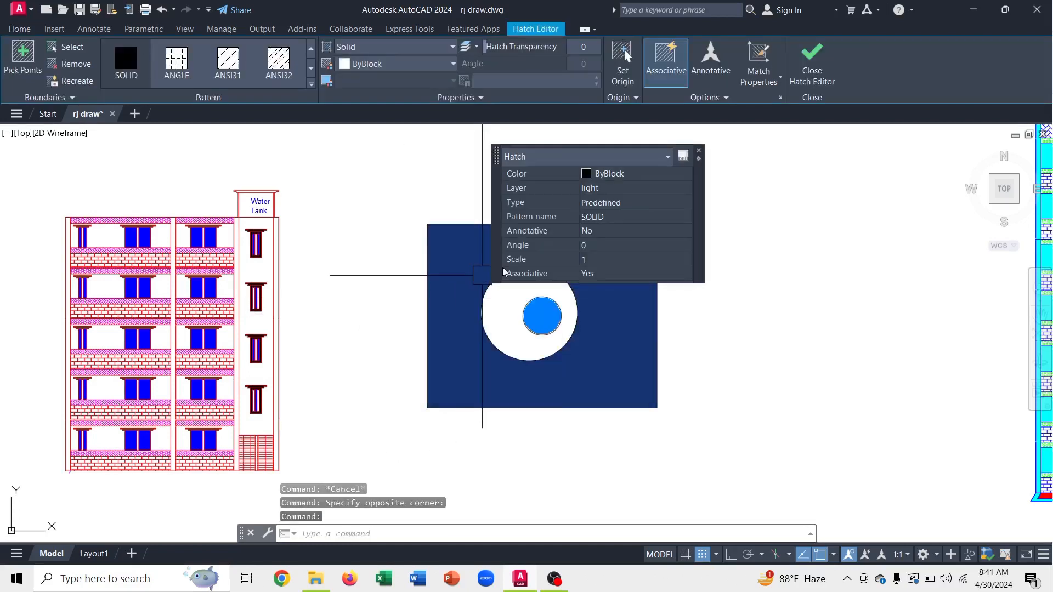
pyautogui.click(657, 174)
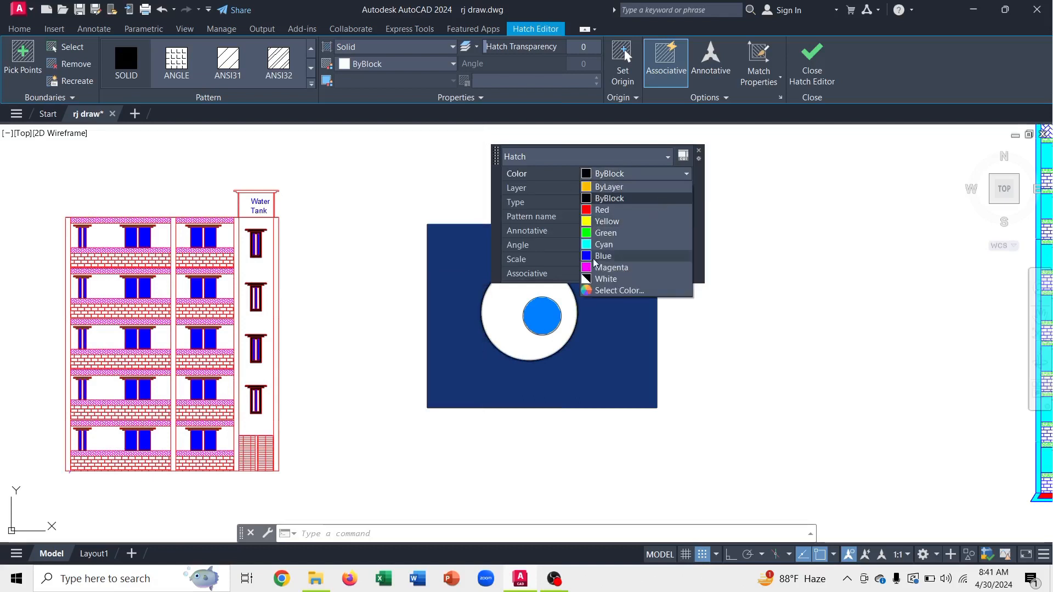
pyautogui.click(597, 234)
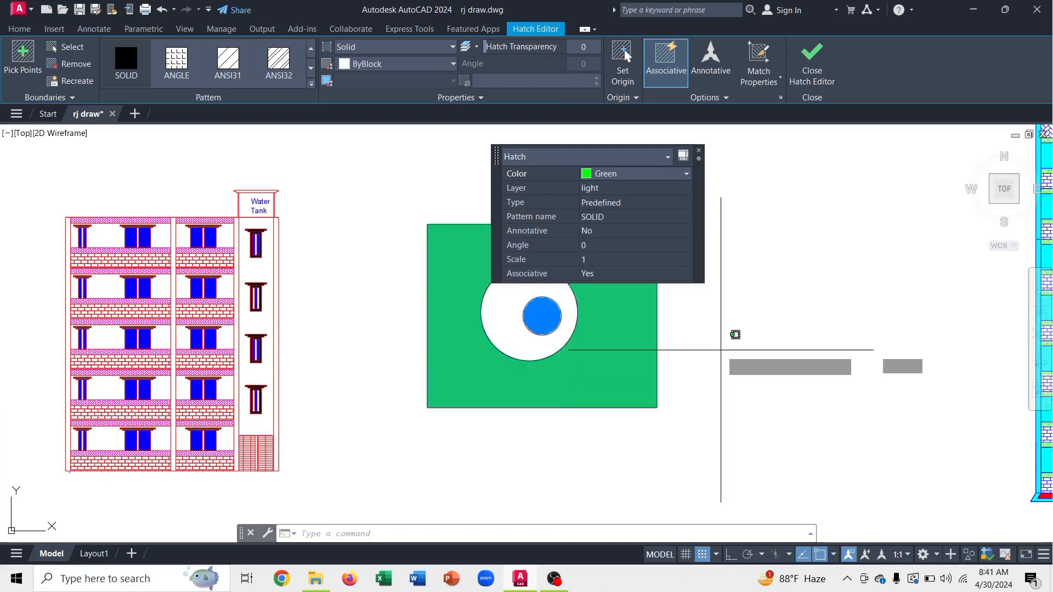
pyautogui.press('Escape')
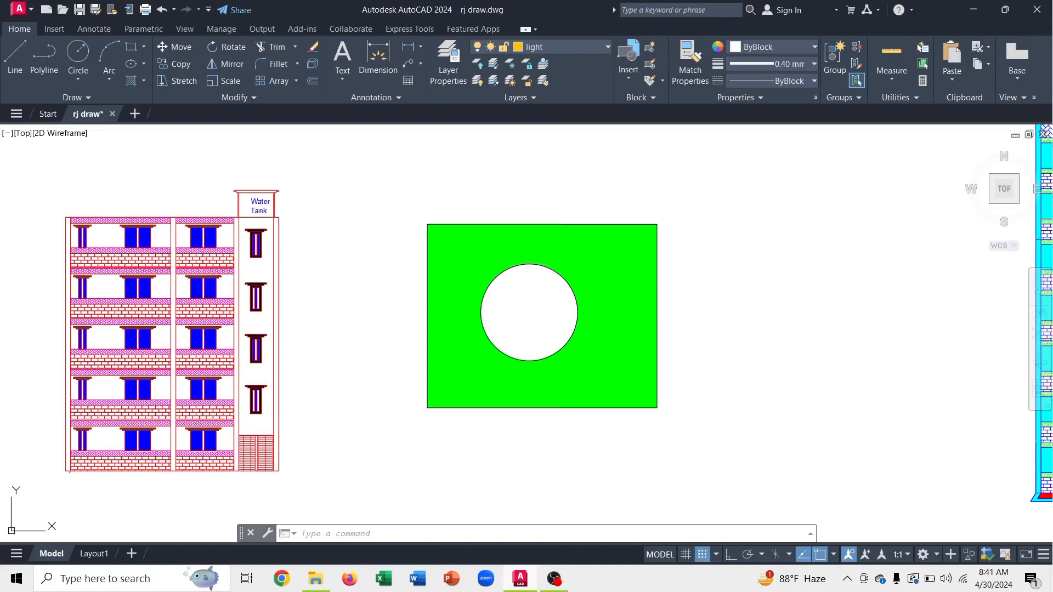
# - Fill the circle with a solid hatch and set its colour to Red
pyautogui.write('h')
pyautogui.press('Return')
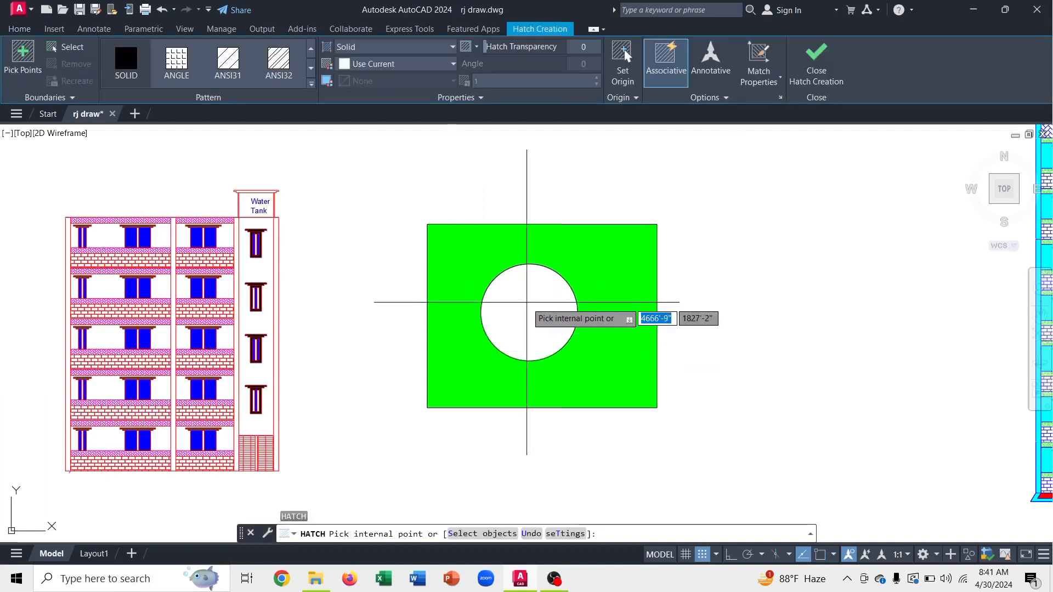
pyautogui.click(527, 301)
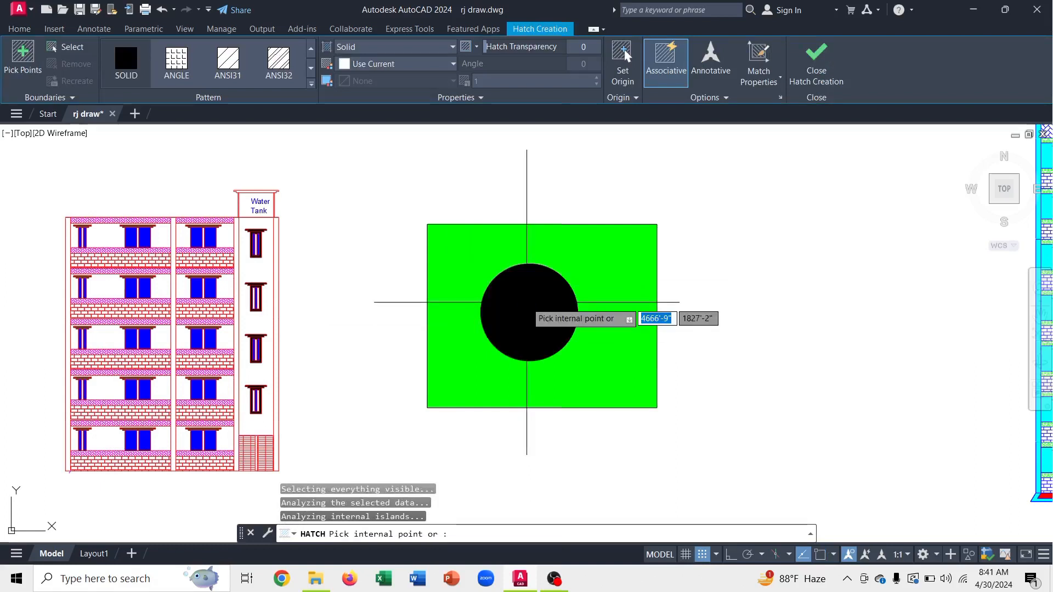
pyautogui.click(453, 63)
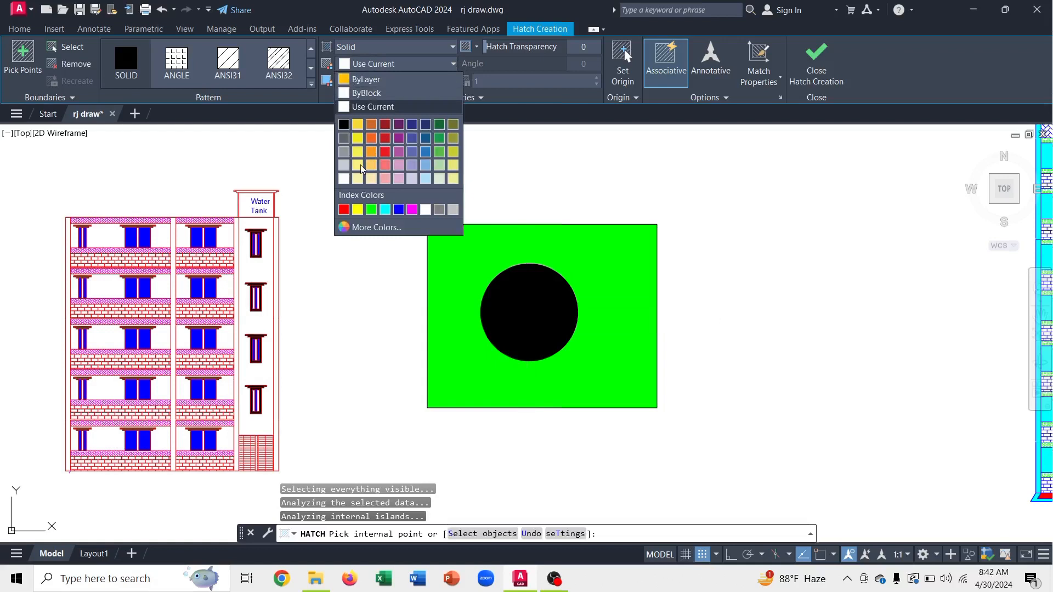
pyautogui.click(344, 209)
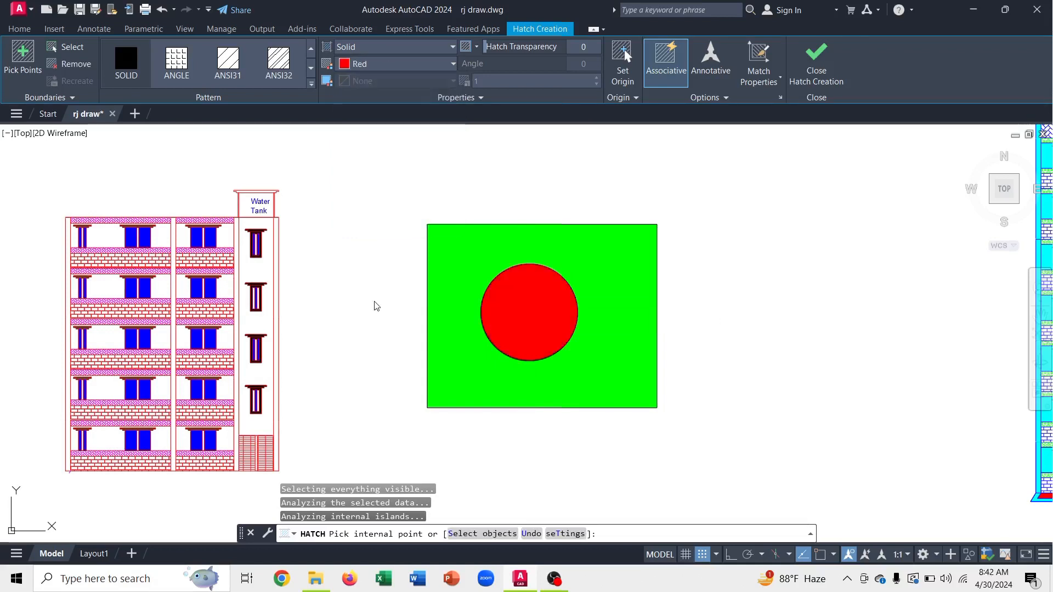
pyautogui.press('Escape')
pyautogui.press('Escape')
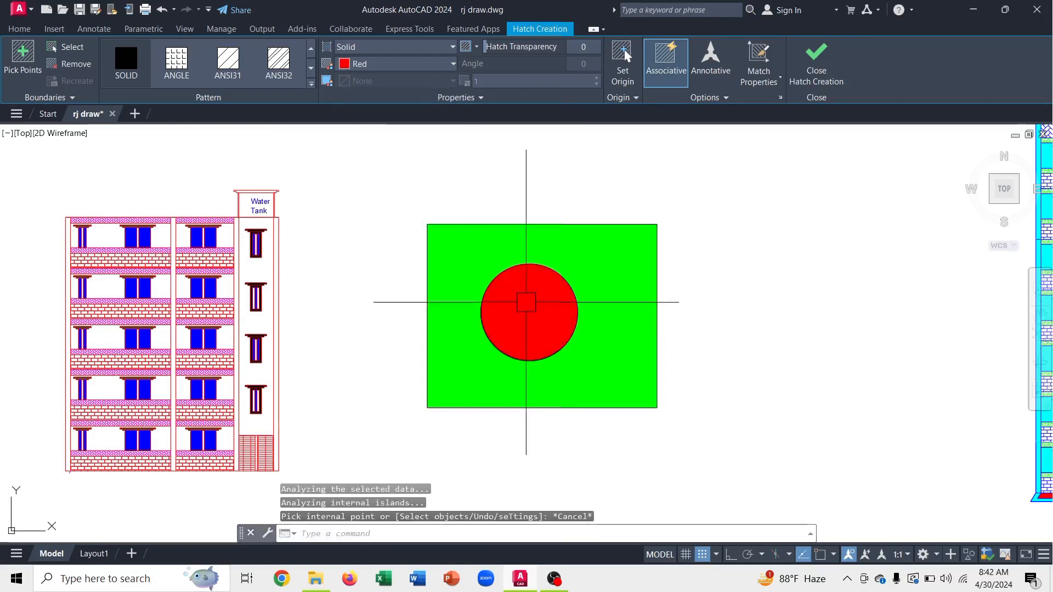
pyautogui.click(373, 273)
pyautogui.press('Escape')
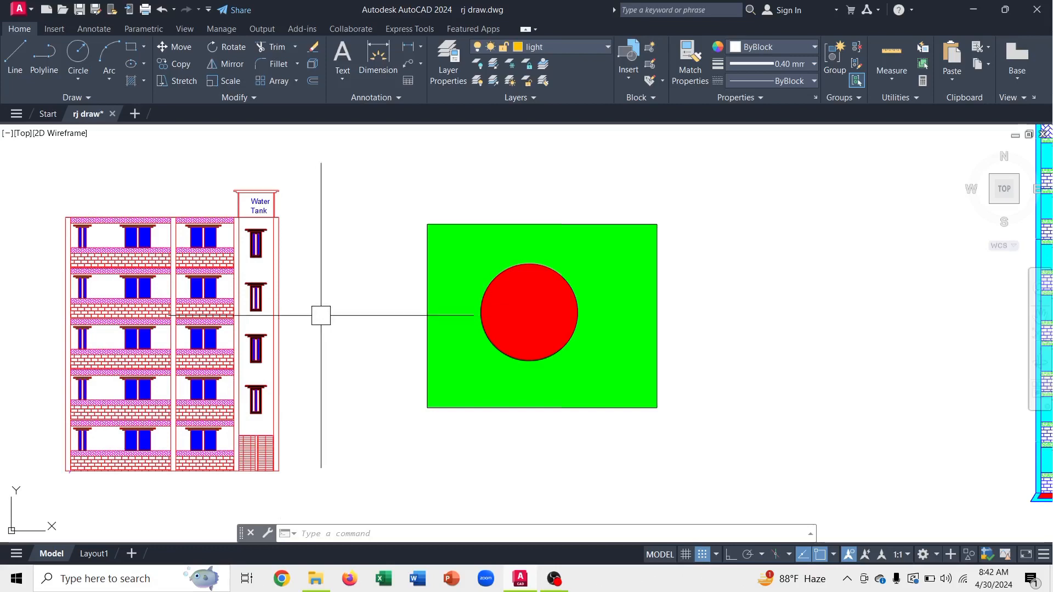
# - Delete the blue window hatch on the second storey from the top of the red building elevation
pyautogui.scroll(-3, 321, 315)
pyautogui.scroll(-2, 321, 315)
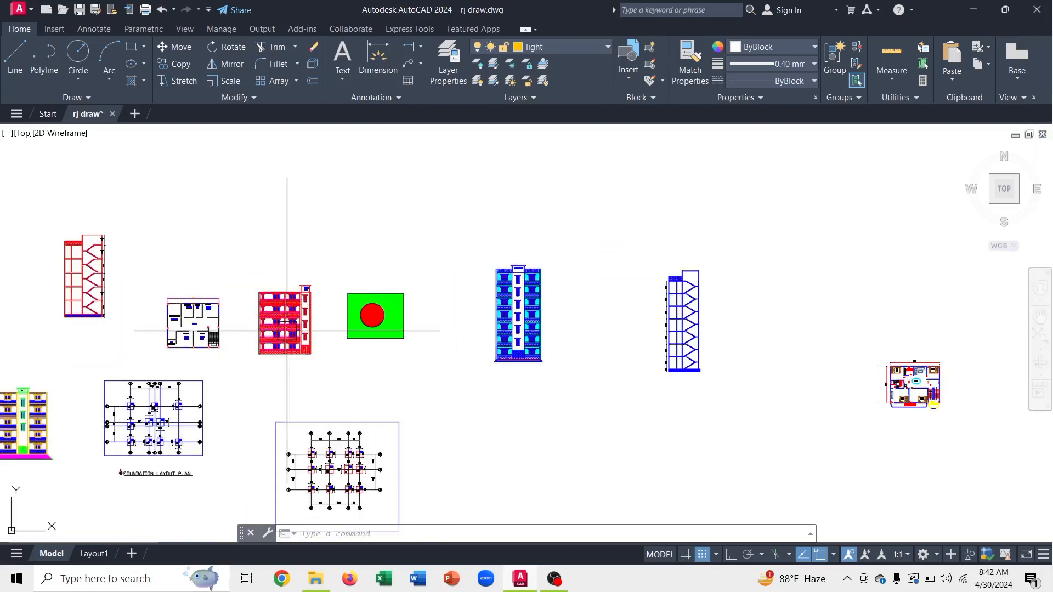
pyautogui.scroll(5, 252, 305)
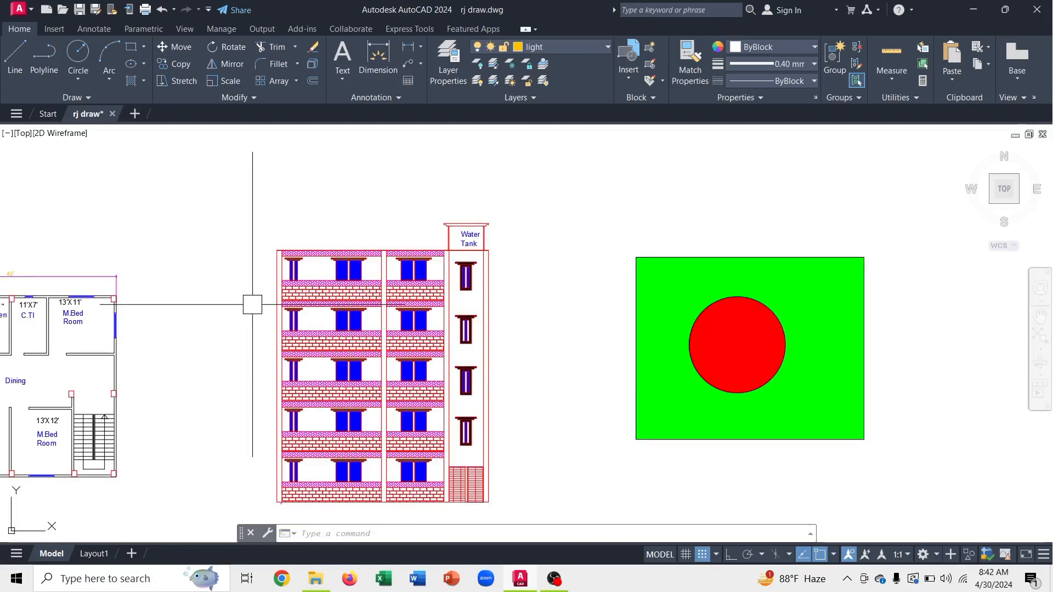
pyautogui.scroll(5, 415, 322)
pyautogui.scroll(-5, 416, 322)
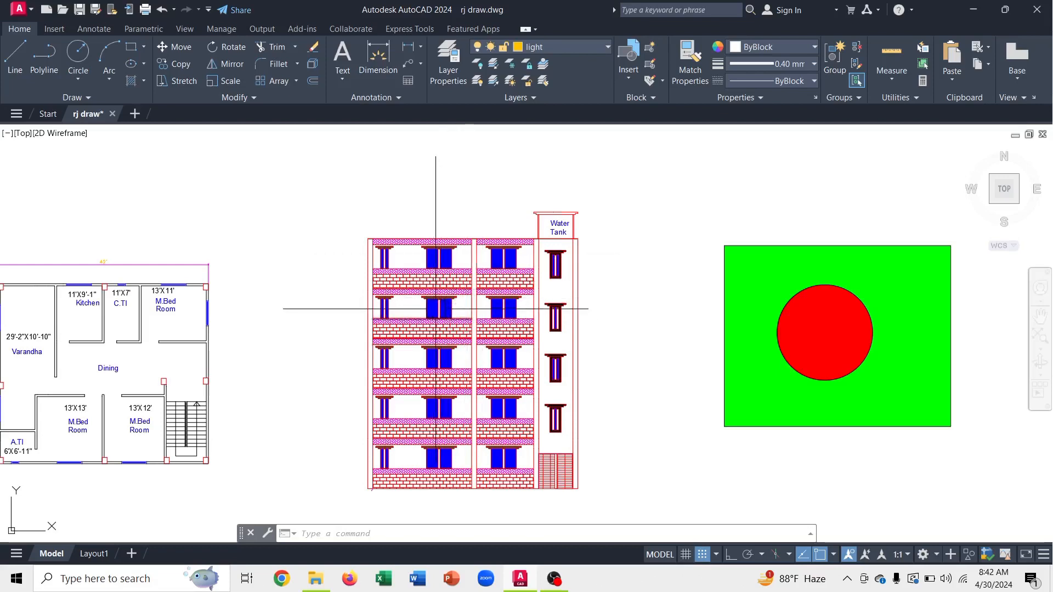
pyautogui.scroll(2, 436, 311)
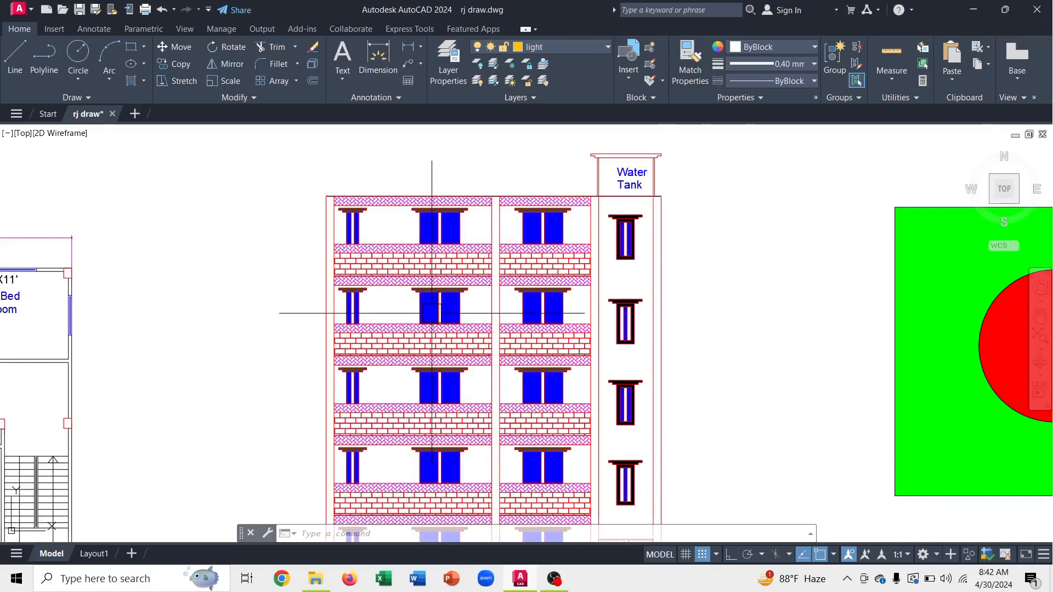
pyautogui.scroll(6, 431, 313)
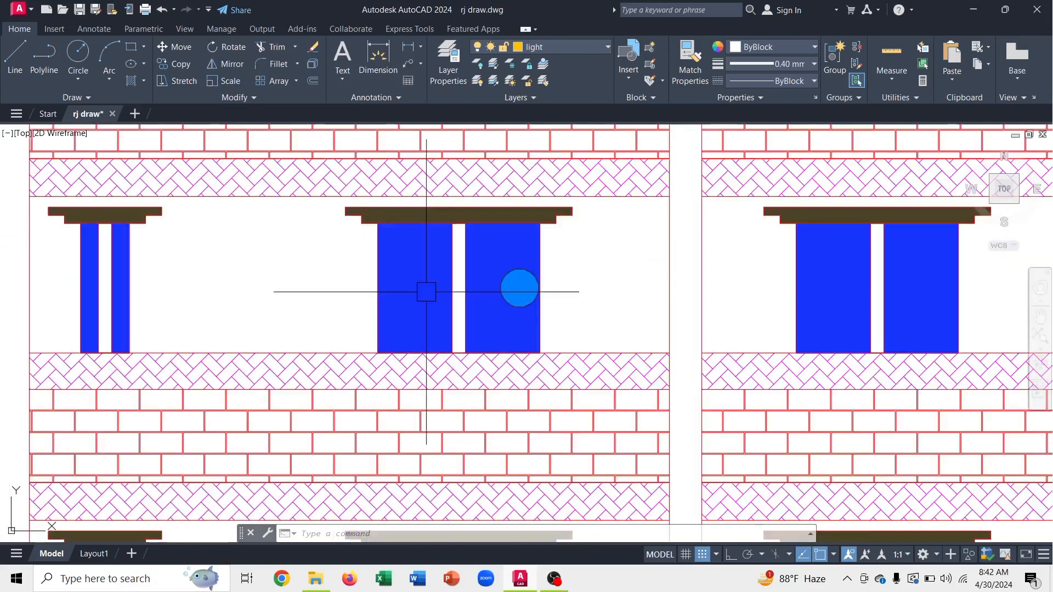
pyautogui.scroll(-2, 426, 291)
pyautogui.click(425, 292)
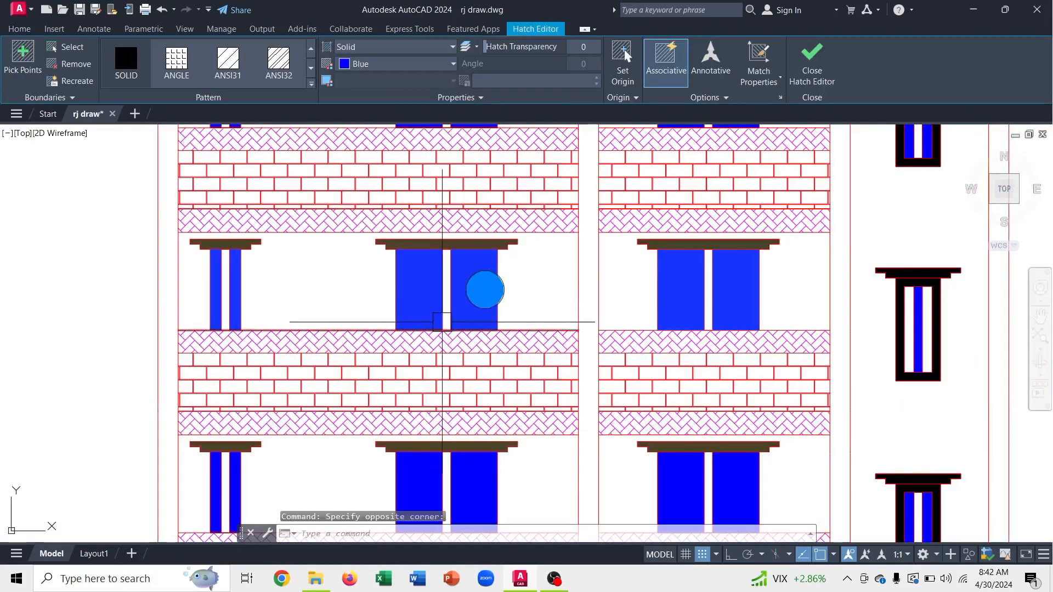
pyautogui.press('Delete')
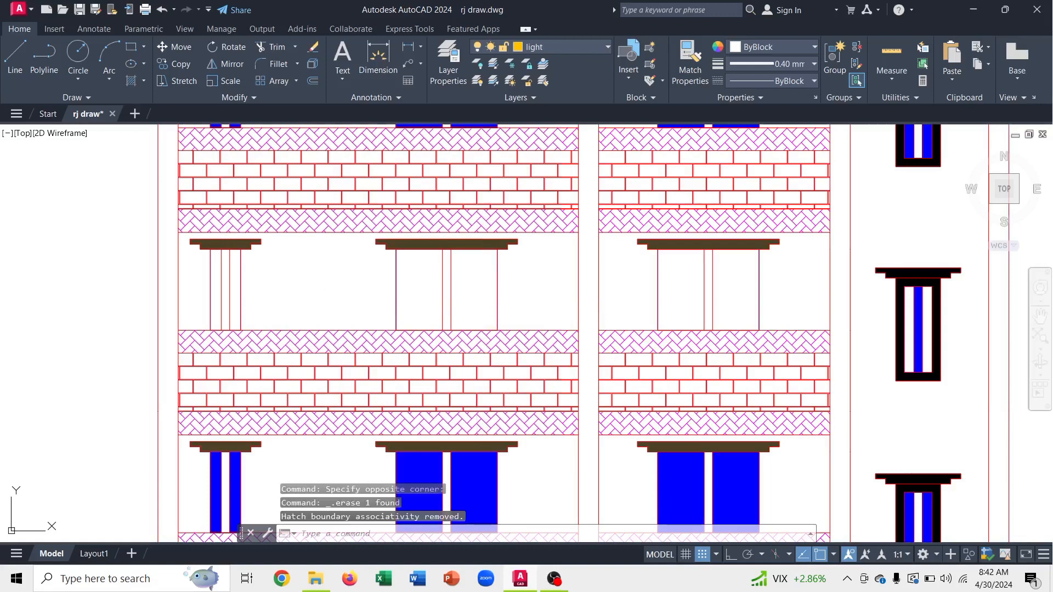
# - Fill all the window panes on the second storey from the top with a solid red hatch
pyautogui.write('h')
pyautogui.press('Return')
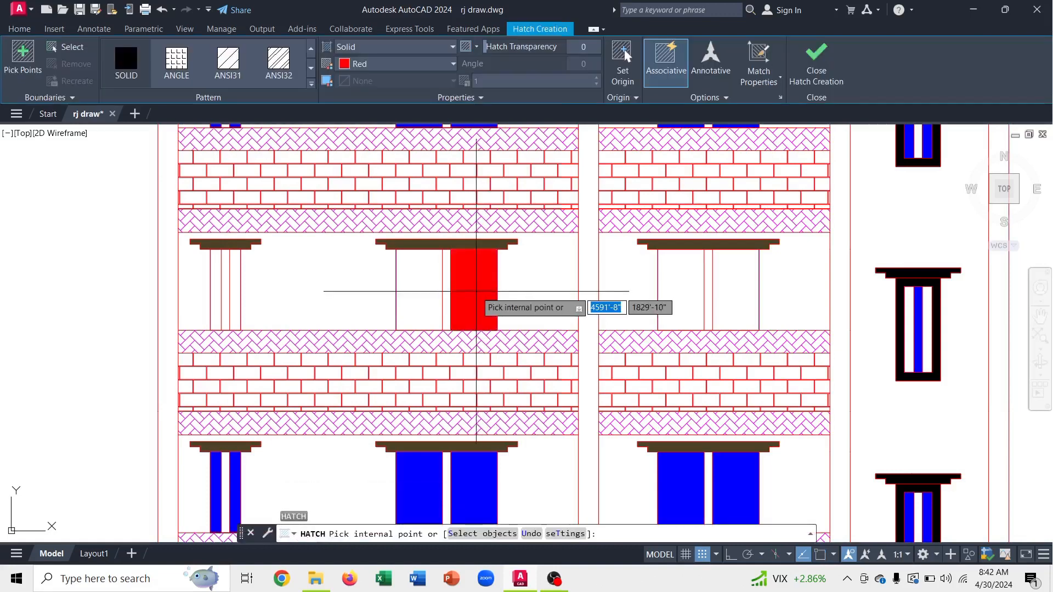
pyautogui.click(475, 292)
pyautogui.click(427, 296)
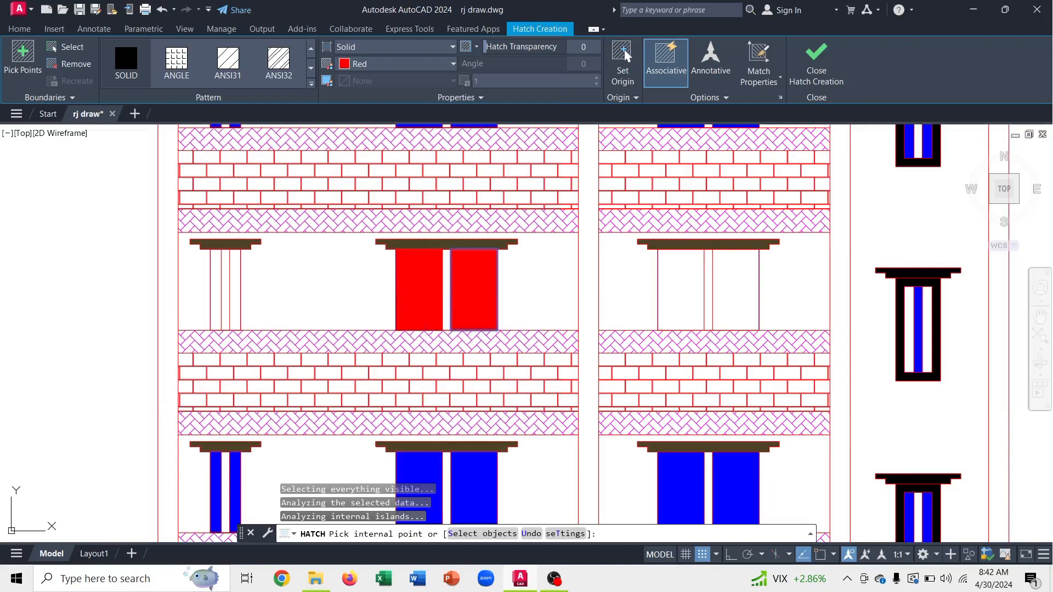
pyautogui.click(215, 302)
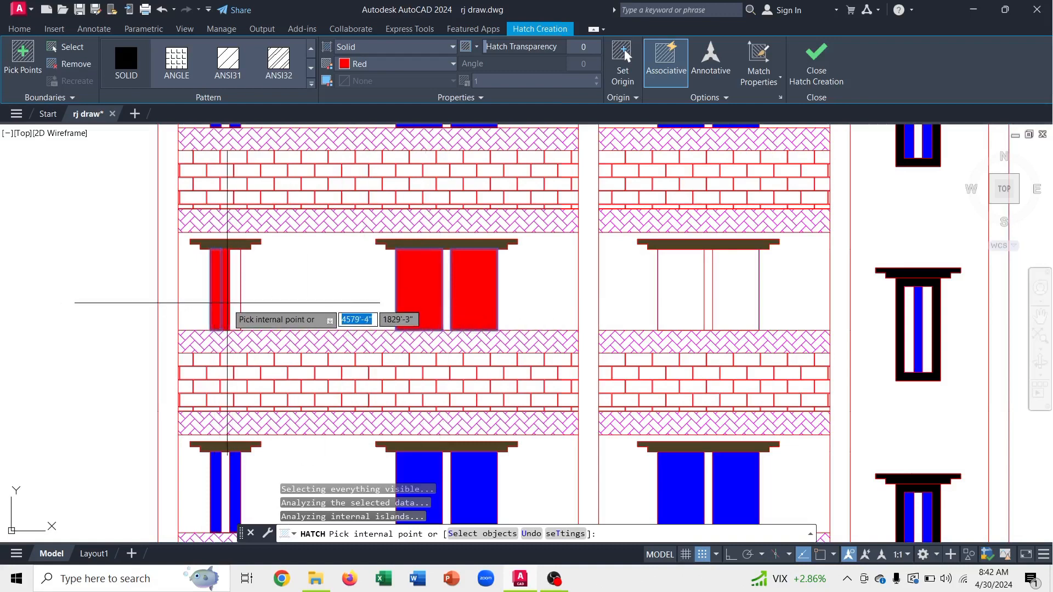
pyautogui.click(237, 307)
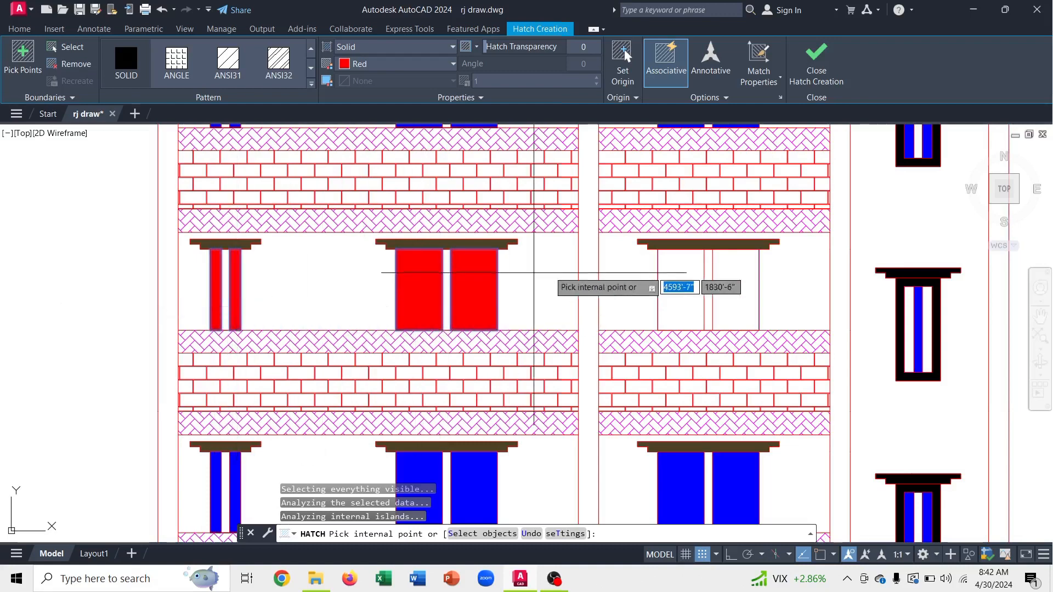
pyautogui.click(696, 295)
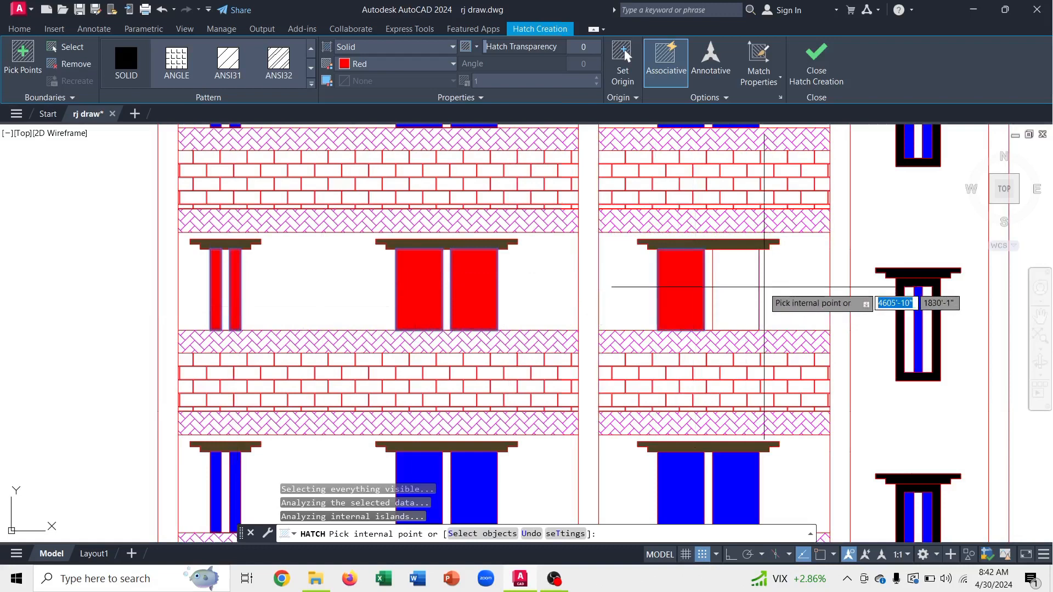
pyautogui.click(741, 291)
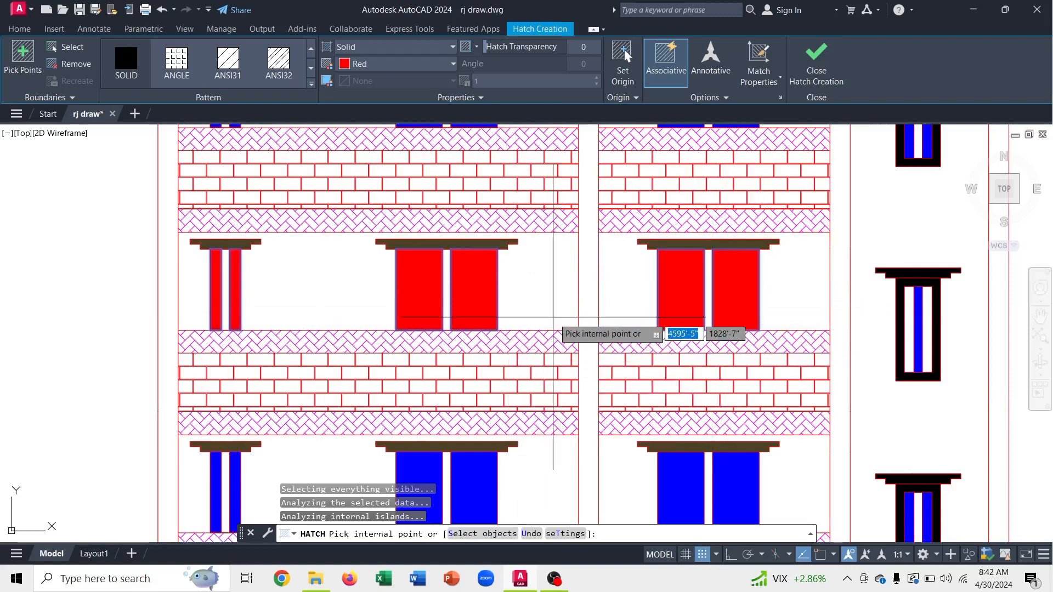
pyautogui.press('Escape')
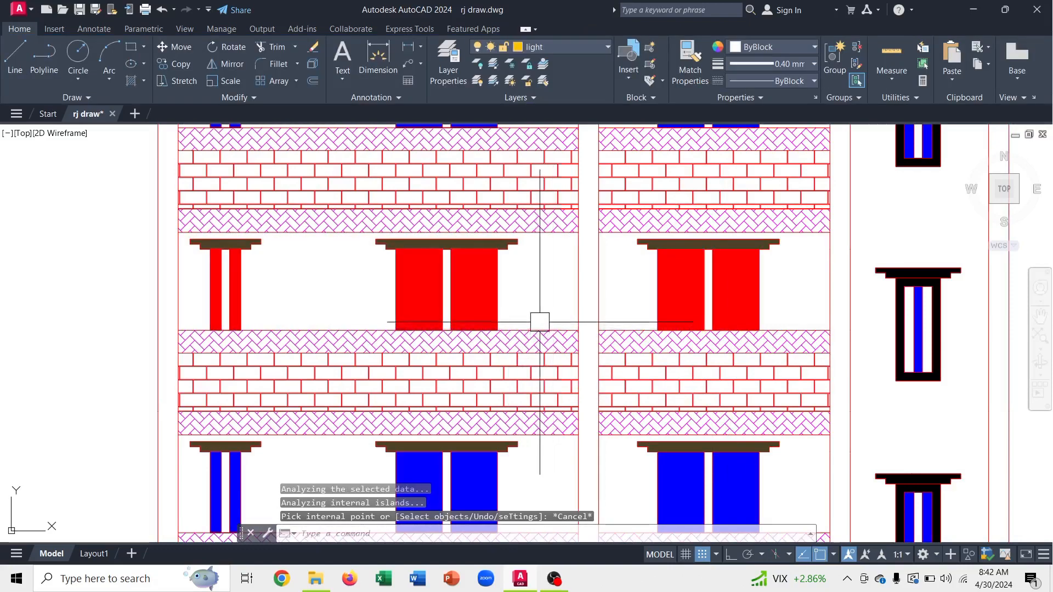
# - Delete the red brick hatch from the wall band directly below the top-storey windows of the elevation
pyautogui.scroll(-5, 541, 320)
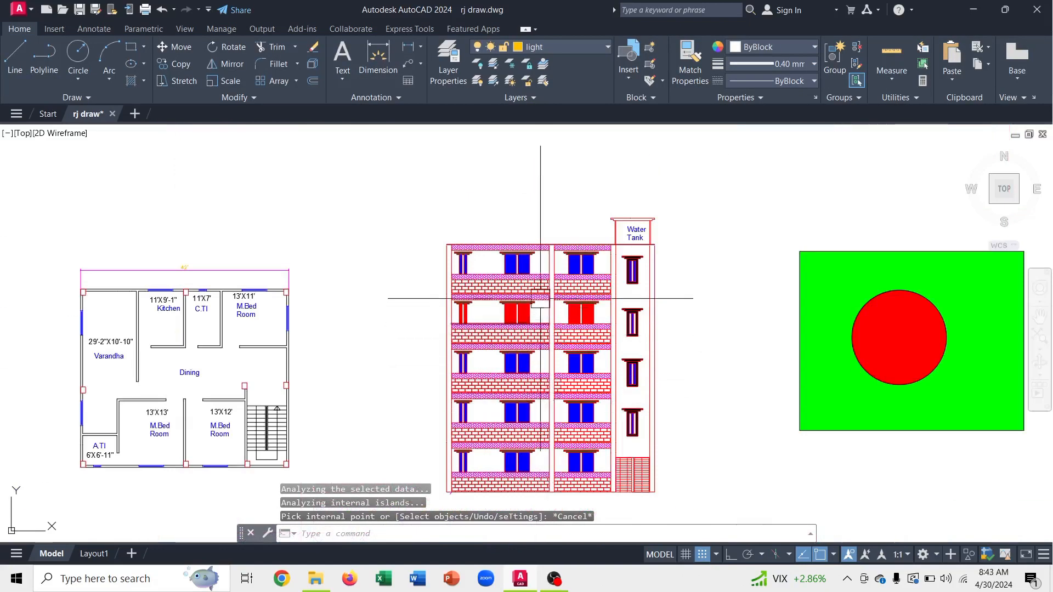
pyautogui.scroll(5, 491, 302)
pyautogui.scroll(-5, 490, 302)
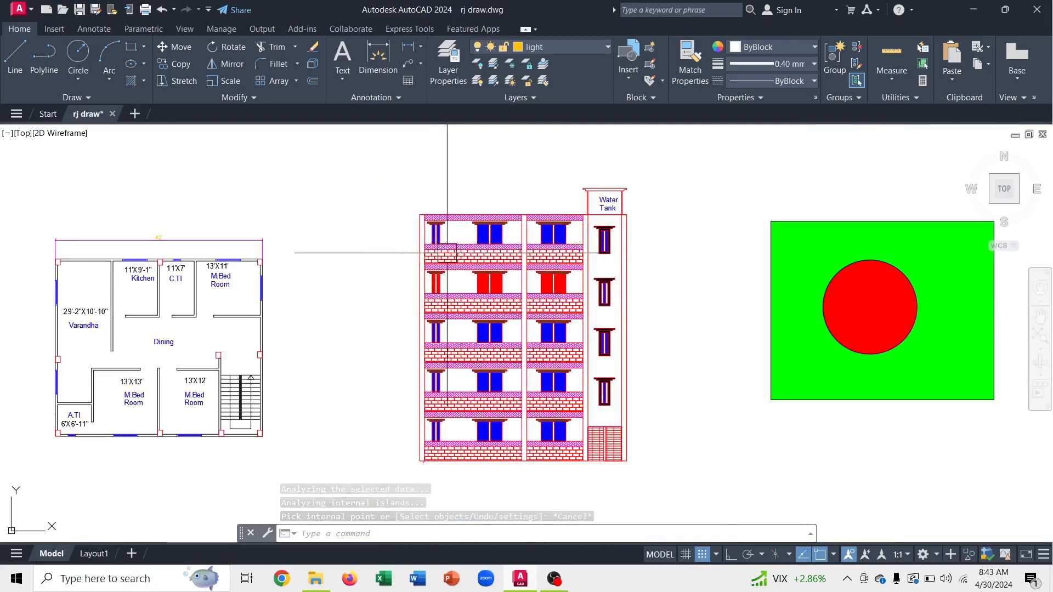
pyautogui.scroll(7, 438, 230)
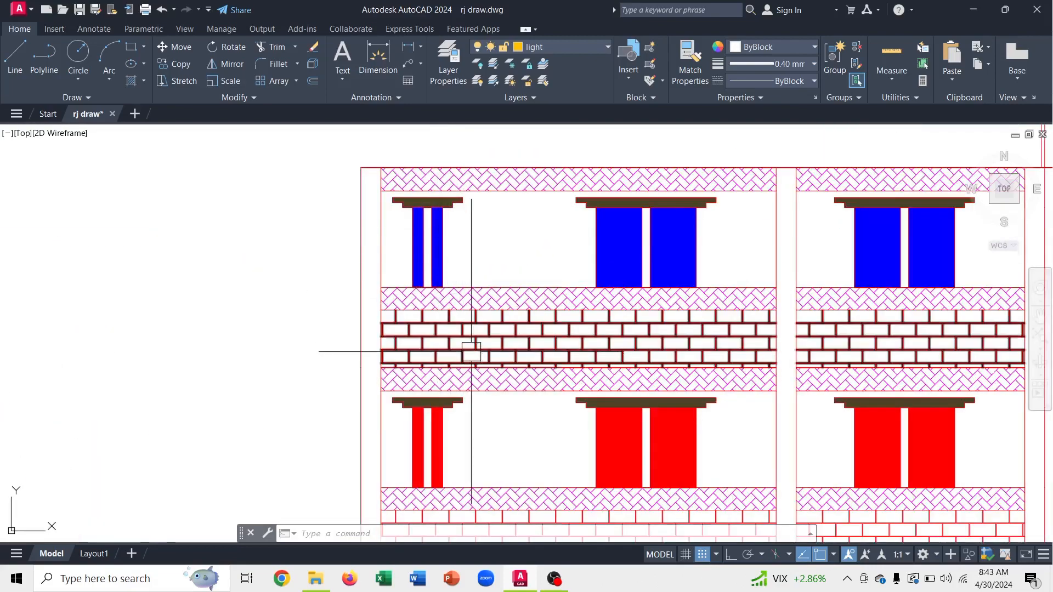
pyautogui.scroll(-2, 521, 335)
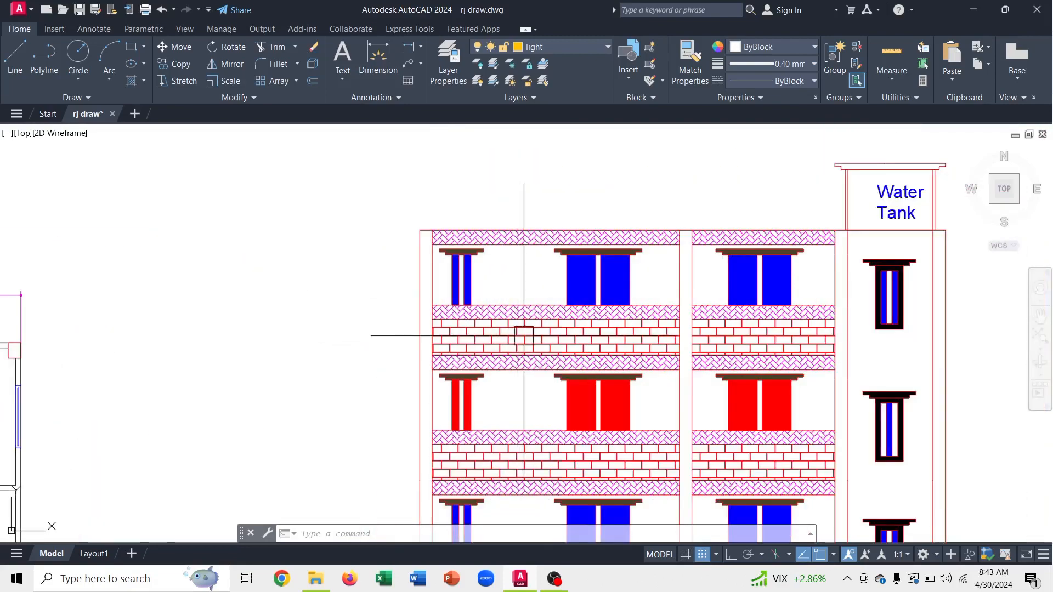
pyautogui.click(570, 343)
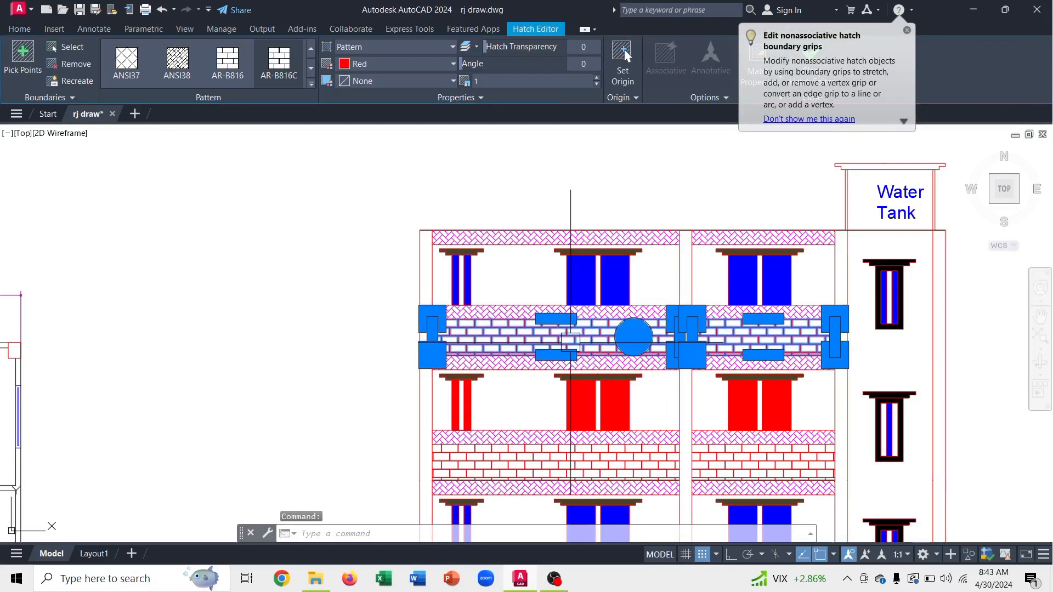
pyautogui.press('Delete')
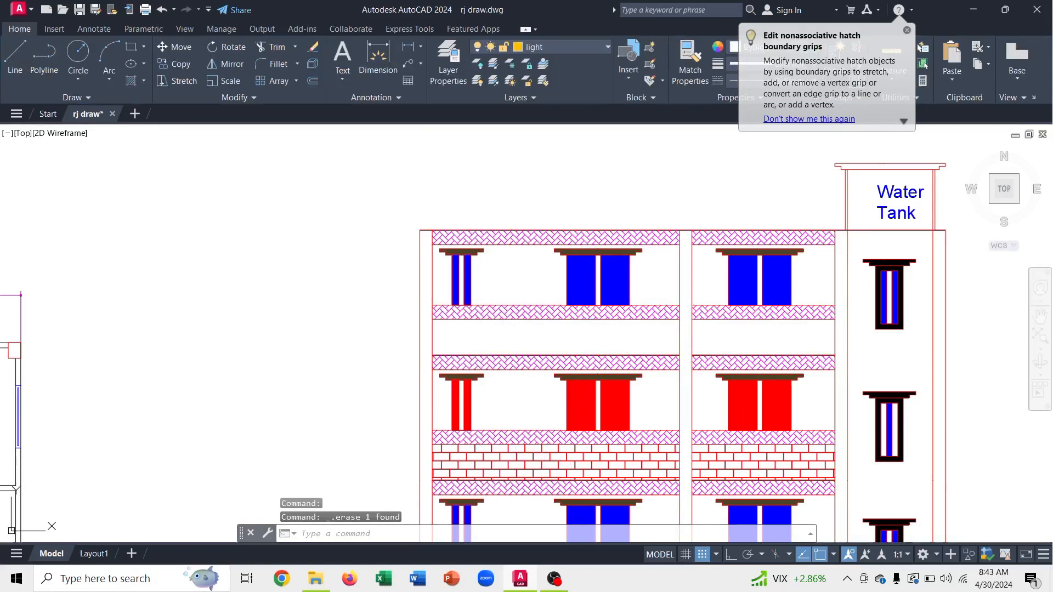
# - Hatch both empty wall panels below the top-storey windows with the SOLID pattern in Red
pyautogui.write('h')
pyautogui.press('Return')
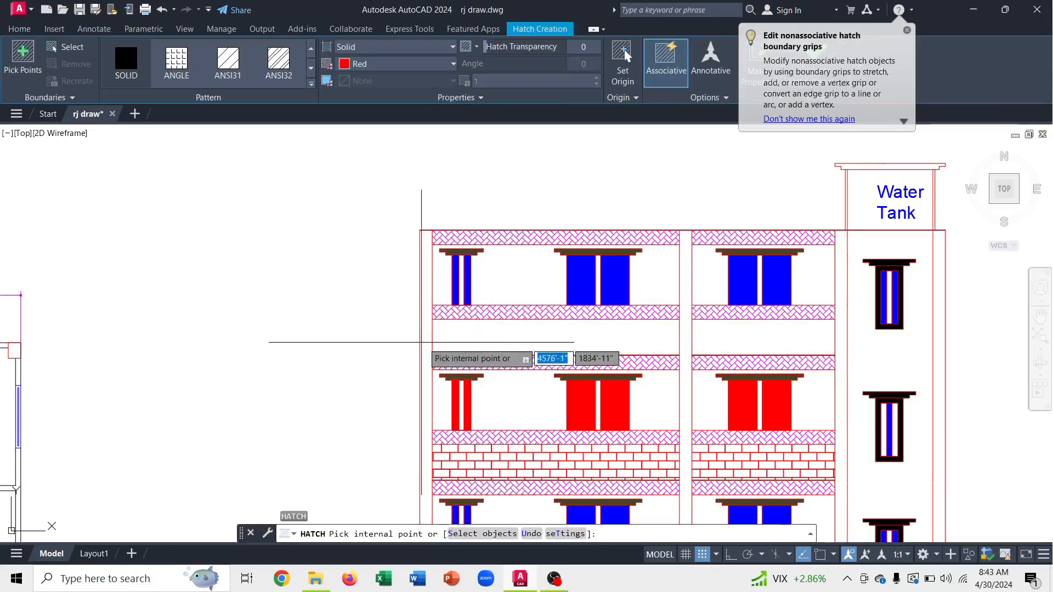
pyautogui.click(478, 340)
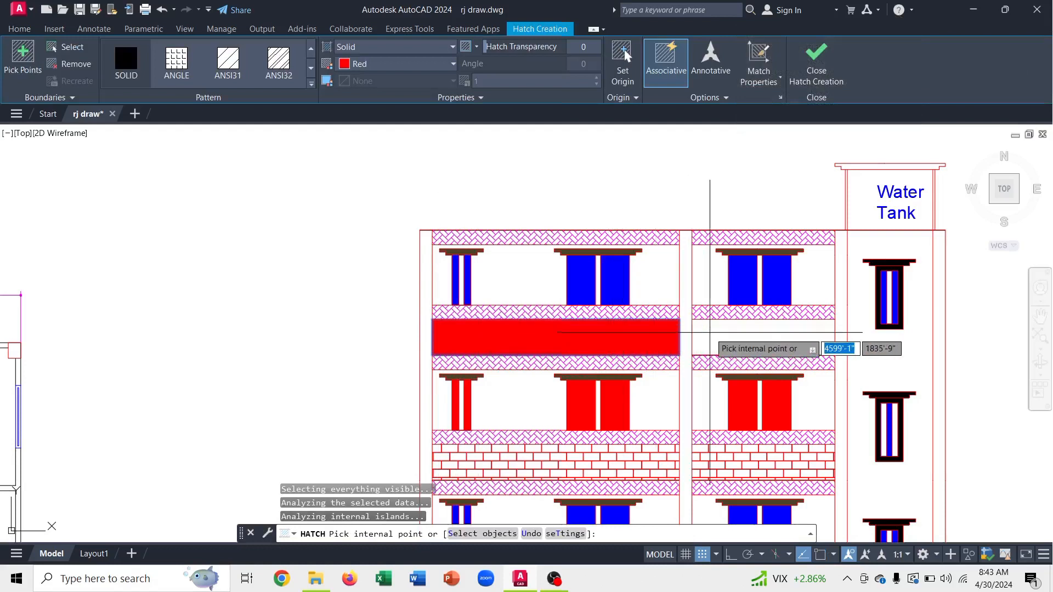
pyautogui.click(702, 351)
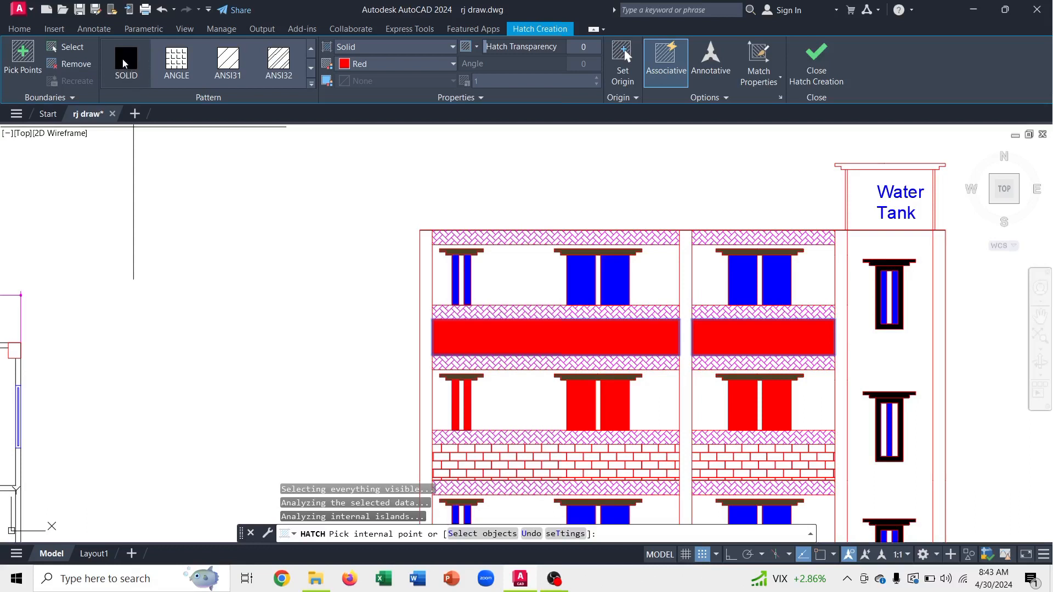
# - Look through the available hatch patterns, from the ANSI and AR types to the gradient, ISO and NET types
pyautogui.click(310, 73)
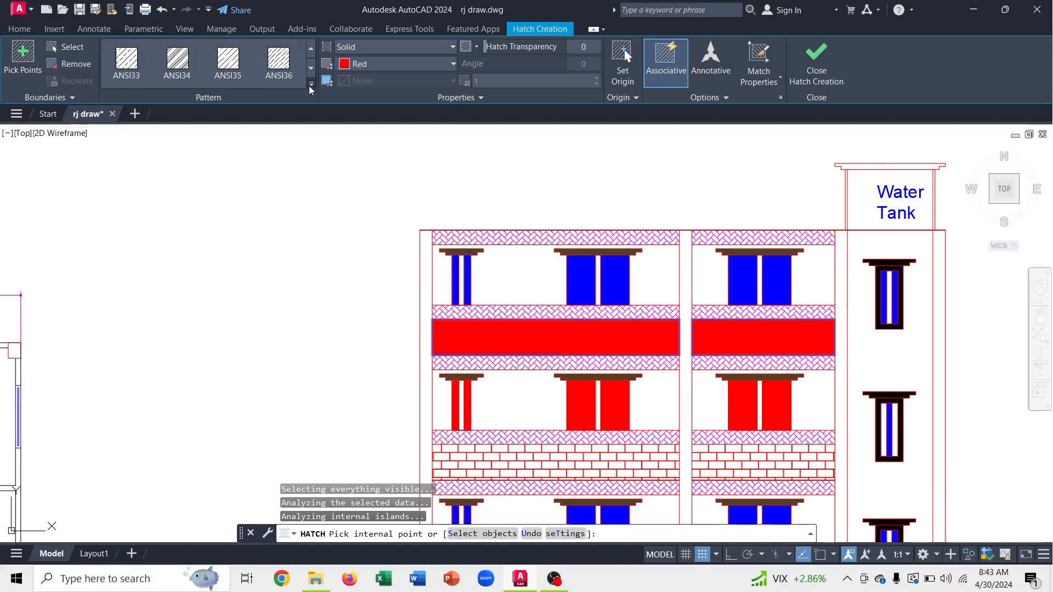
pyautogui.click(309, 84)
pyautogui.scroll(-2, 196, 108)
pyautogui.scroll(-7, 195, 110)
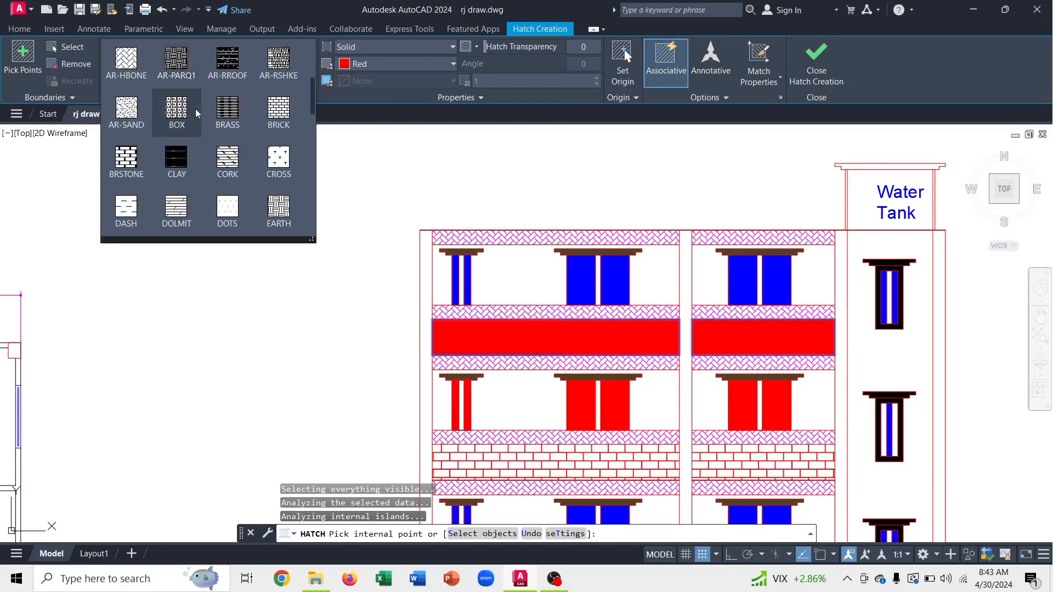
pyautogui.scroll(6, 192, 128)
pyautogui.scroll(3, 191, 129)
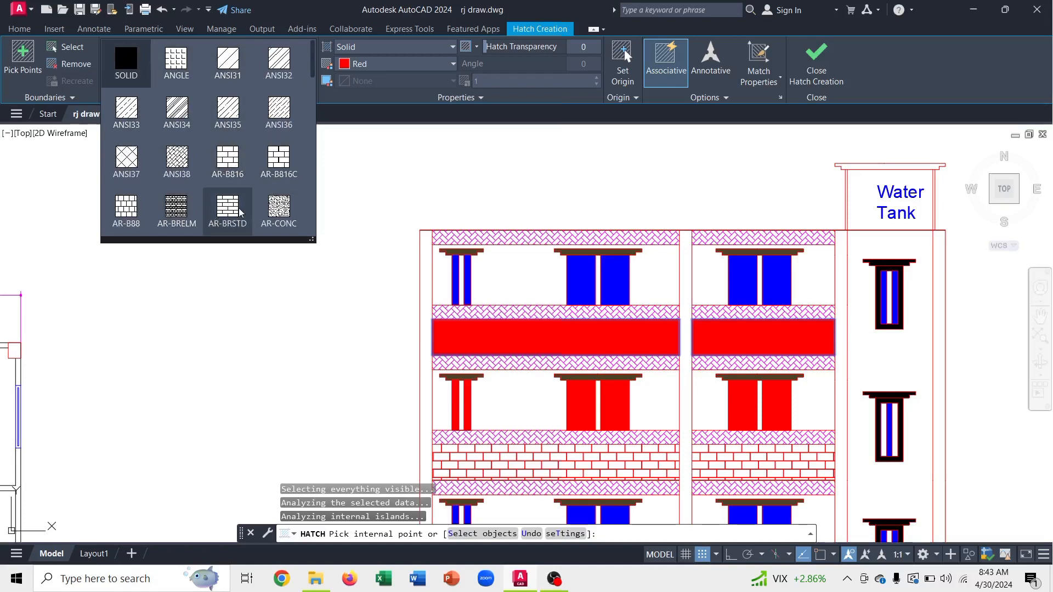
pyautogui.scroll(-1, 287, 213)
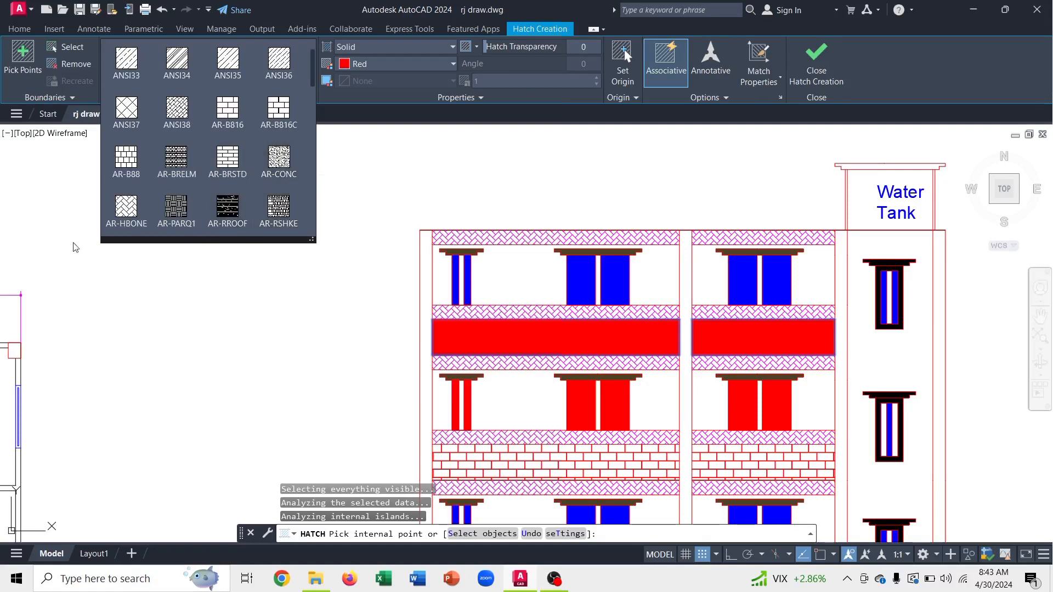
pyautogui.scroll(-1, 142, 227)
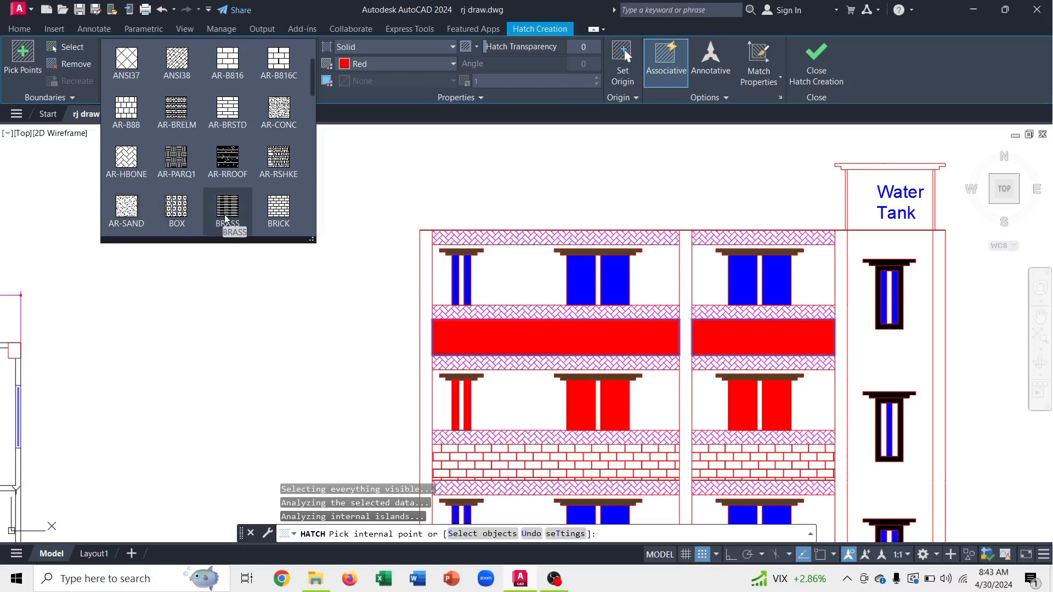
pyautogui.scroll(-2, 283, 219)
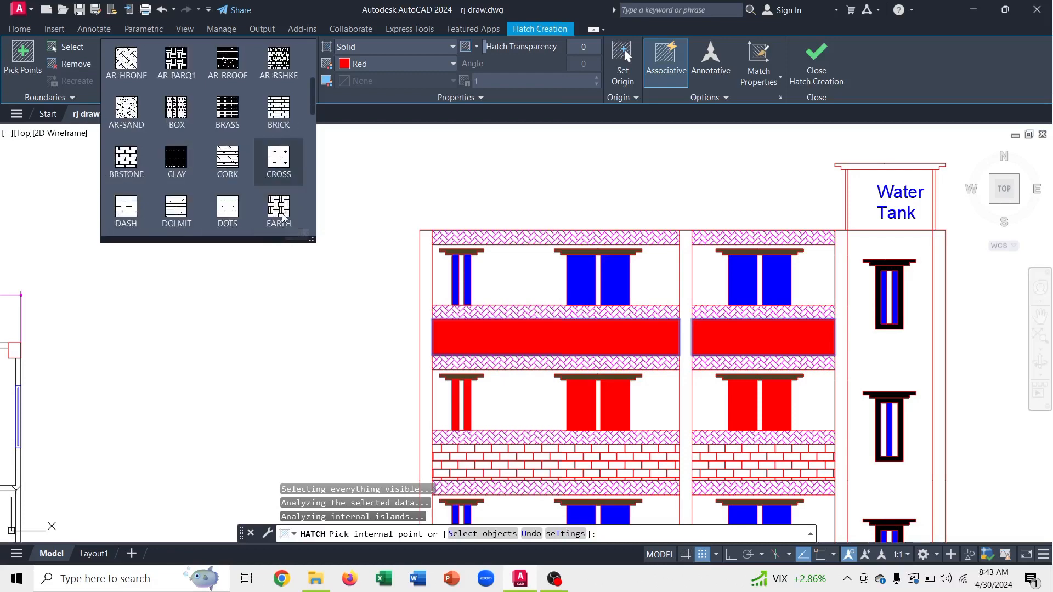
pyautogui.scroll(-1, 282, 218)
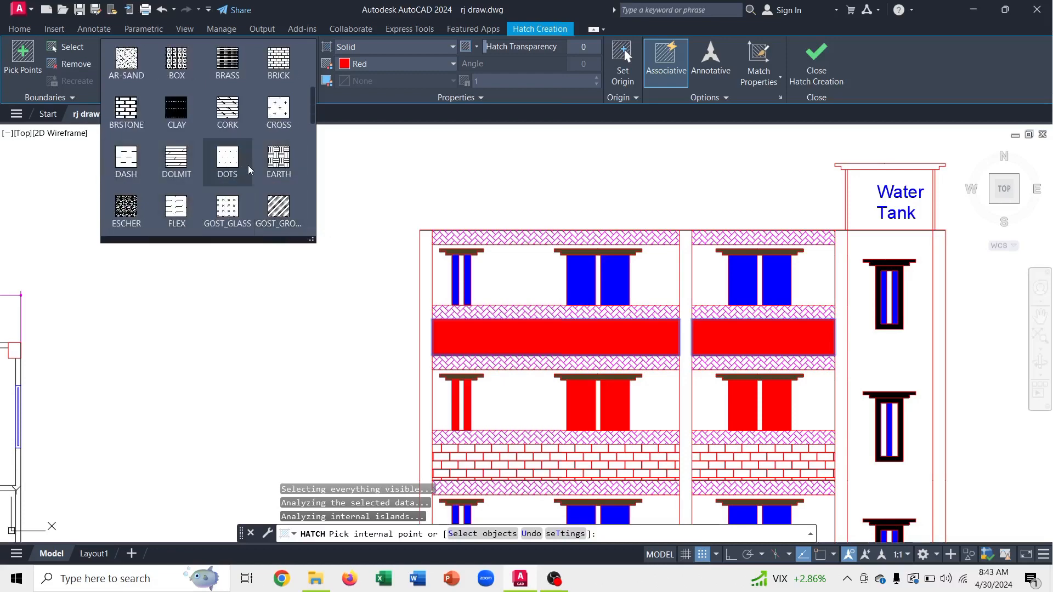
pyautogui.scroll(-2, 241, 167)
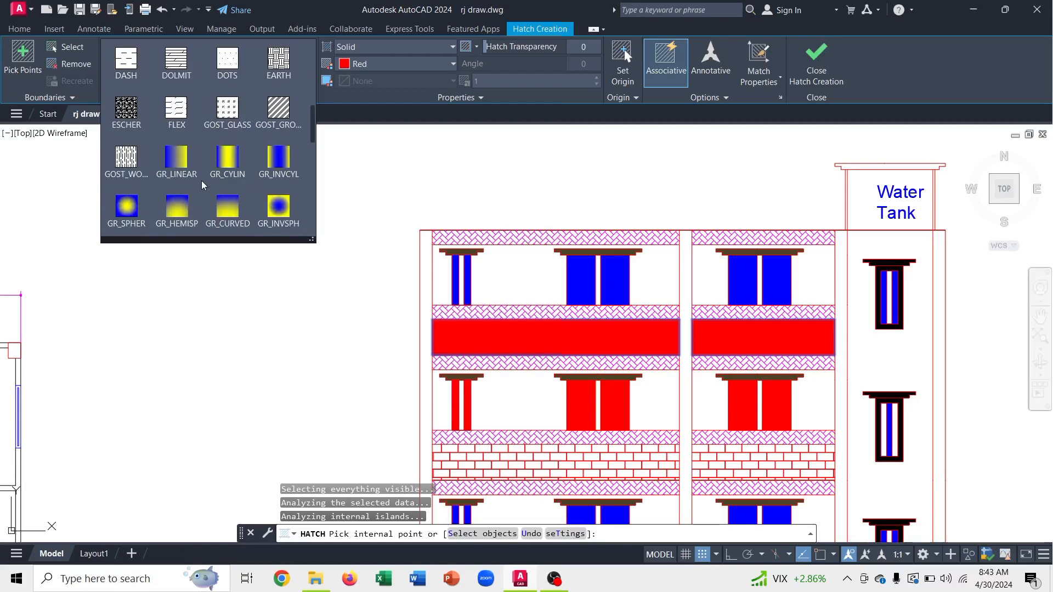
pyautogui.scroll(-4, 177, 204)
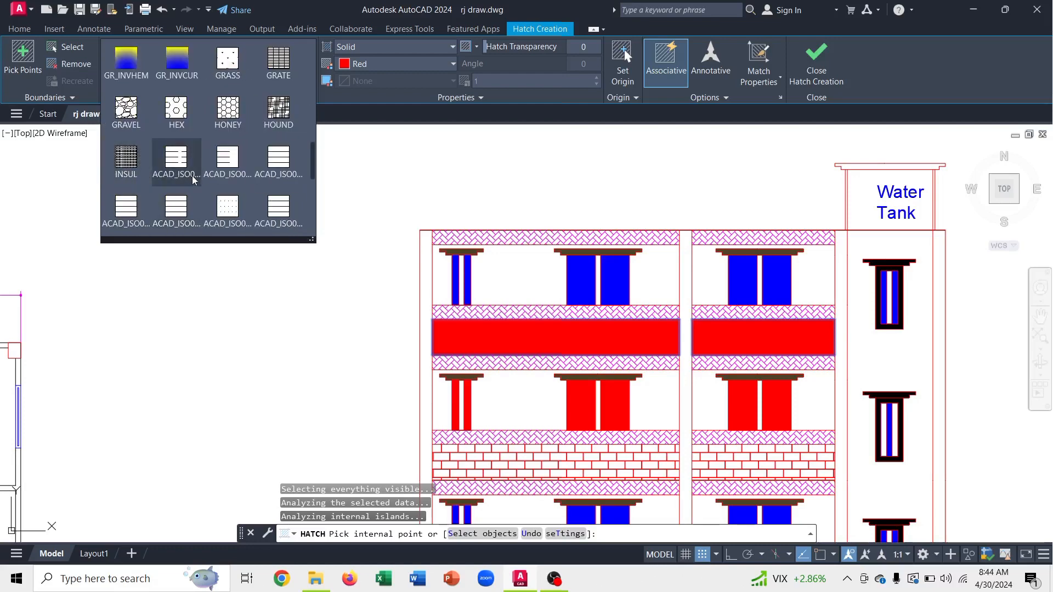
pyautogui.scroll(-4, 189, 132)
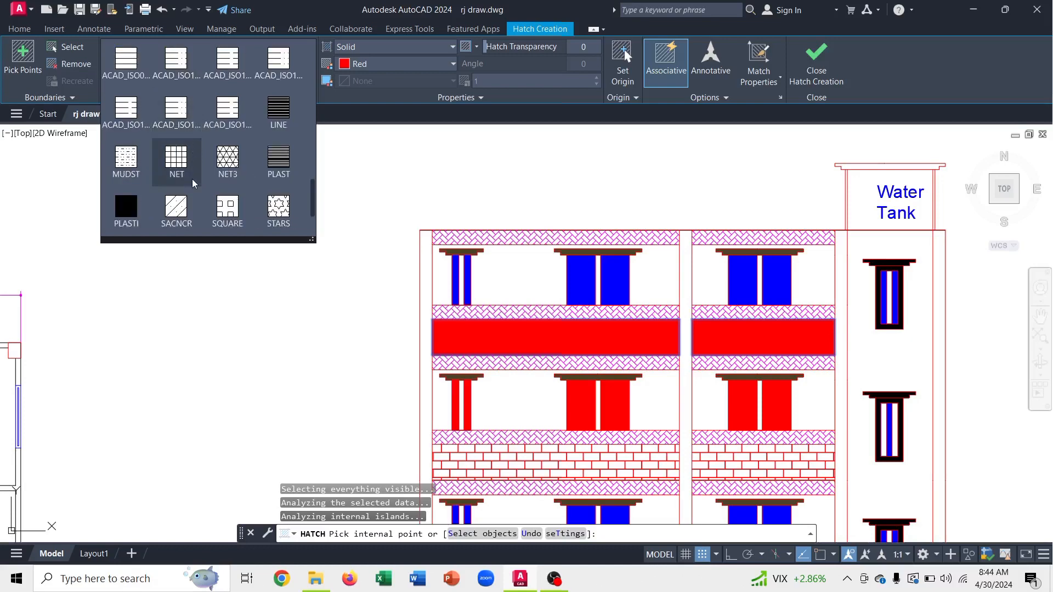
pyautogui.scroll(7, 192, 179)
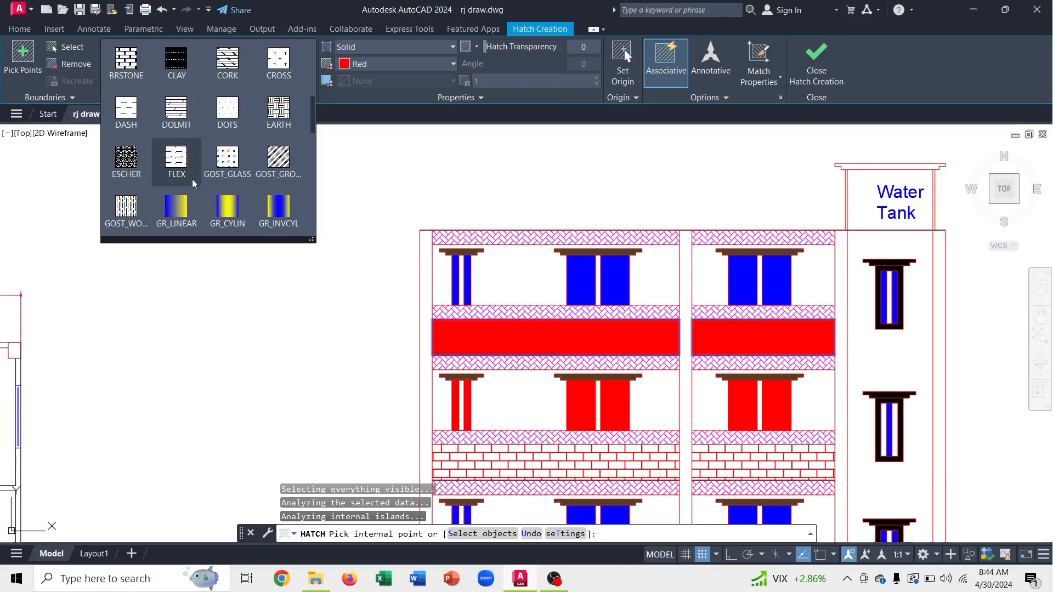
pyautogui.scroll(5, 192, 179)
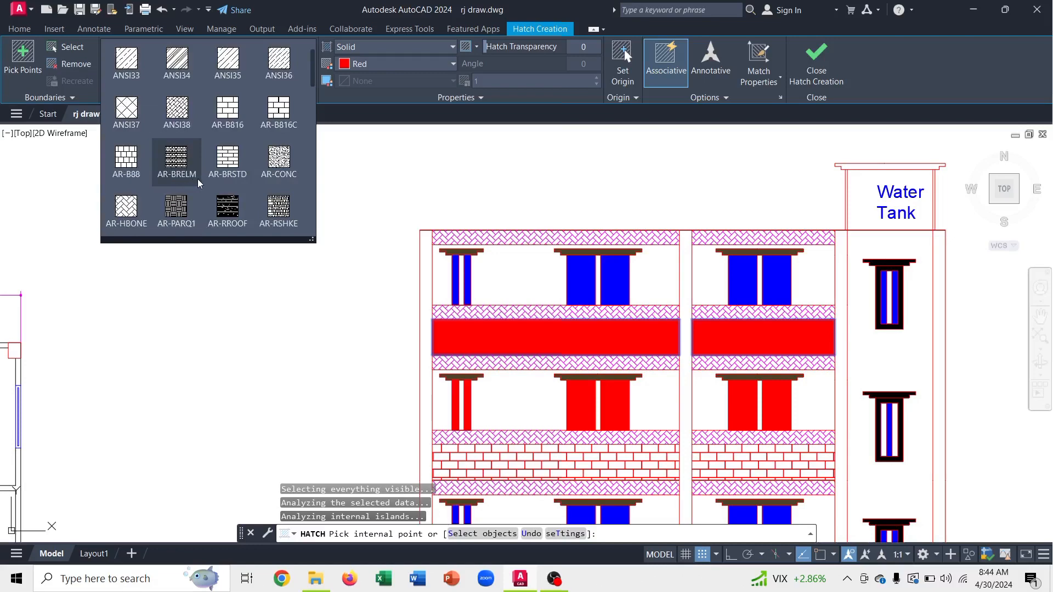
# - Switch the hatch of the two wall panels to the BRICK pattern and set its colour to 254,204,102
pyautogui.scroll(-1, 198, 178)
pyautogui.scroll(-1, 213, 180)
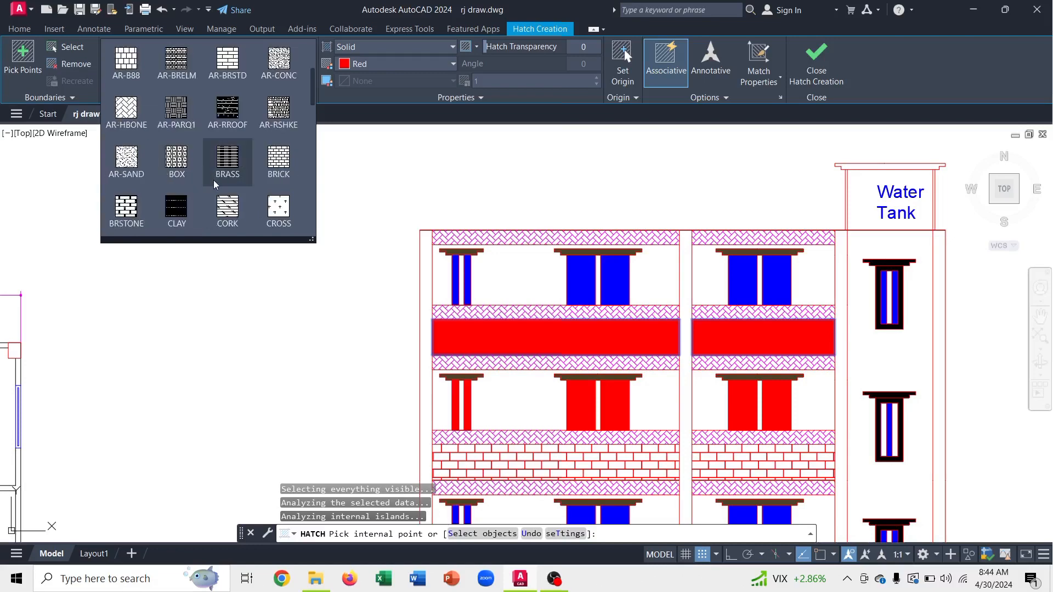
pyautogui.click(285, 160)
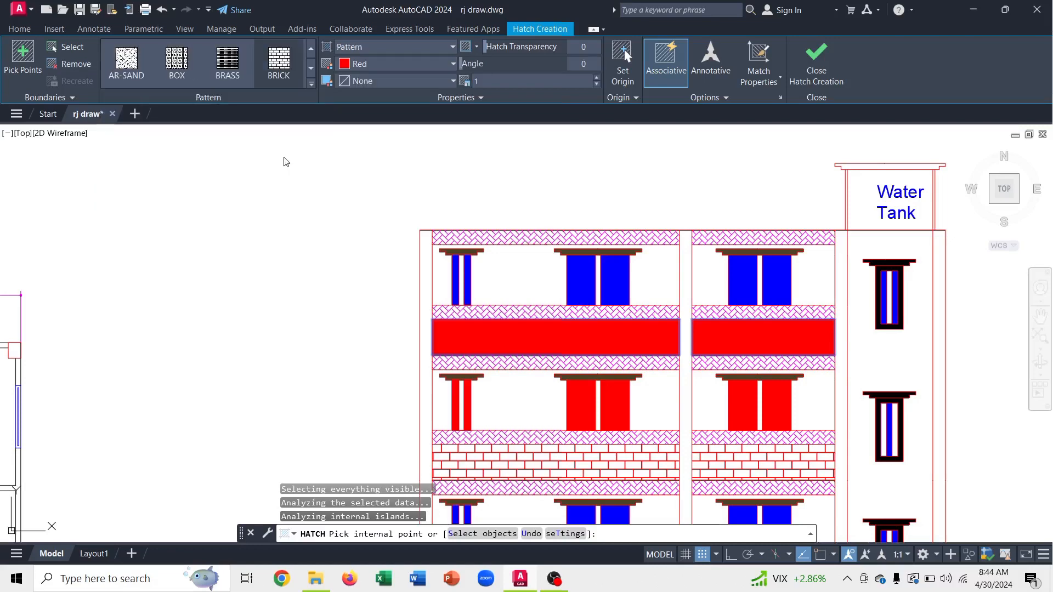
pyautogui.click(452, 64)
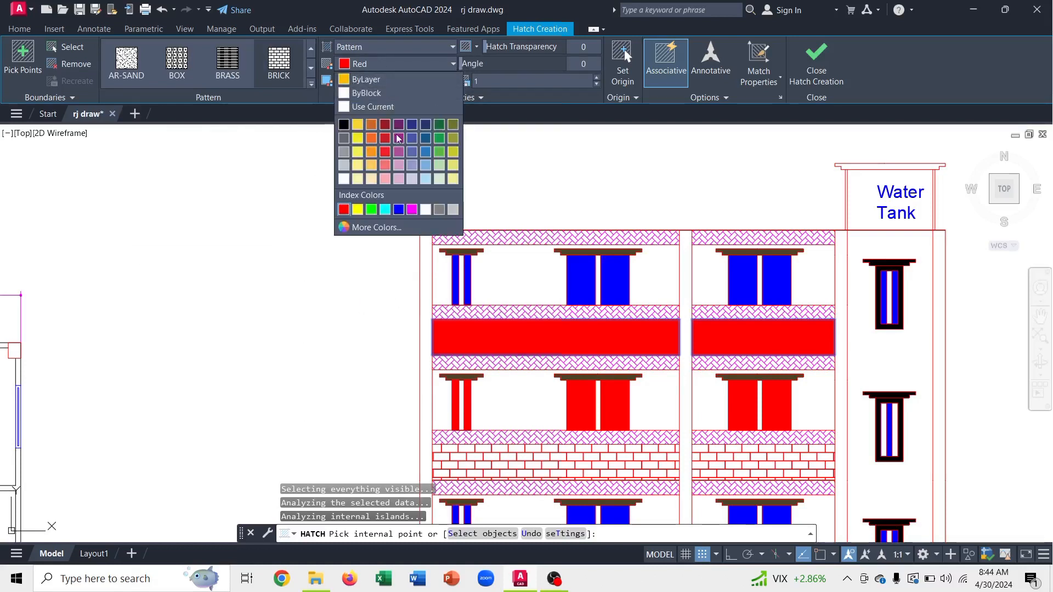
pyautogui.click(368, 162)
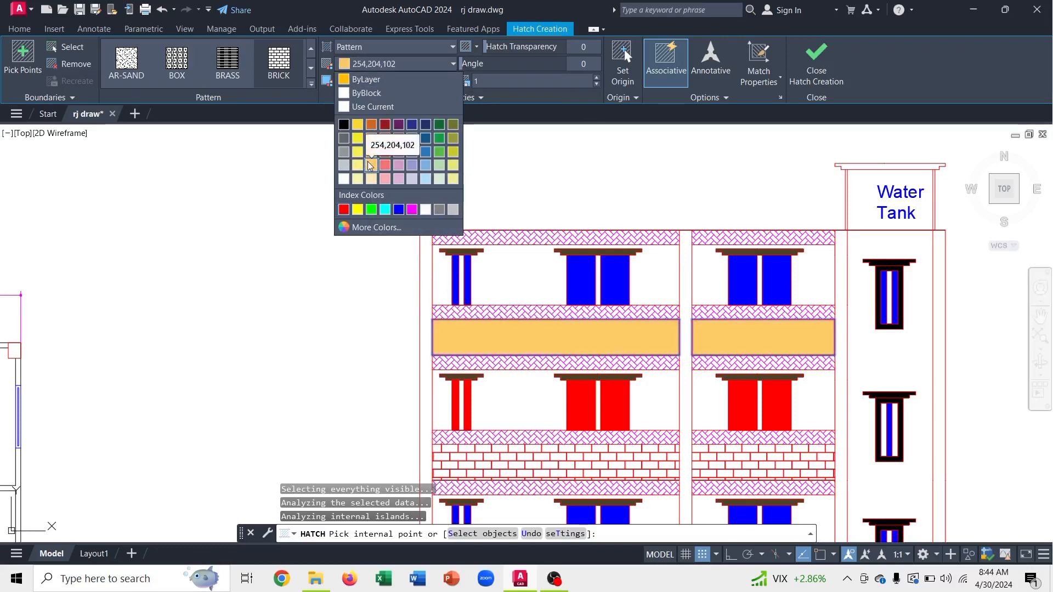
pyautogui.press('Escape')
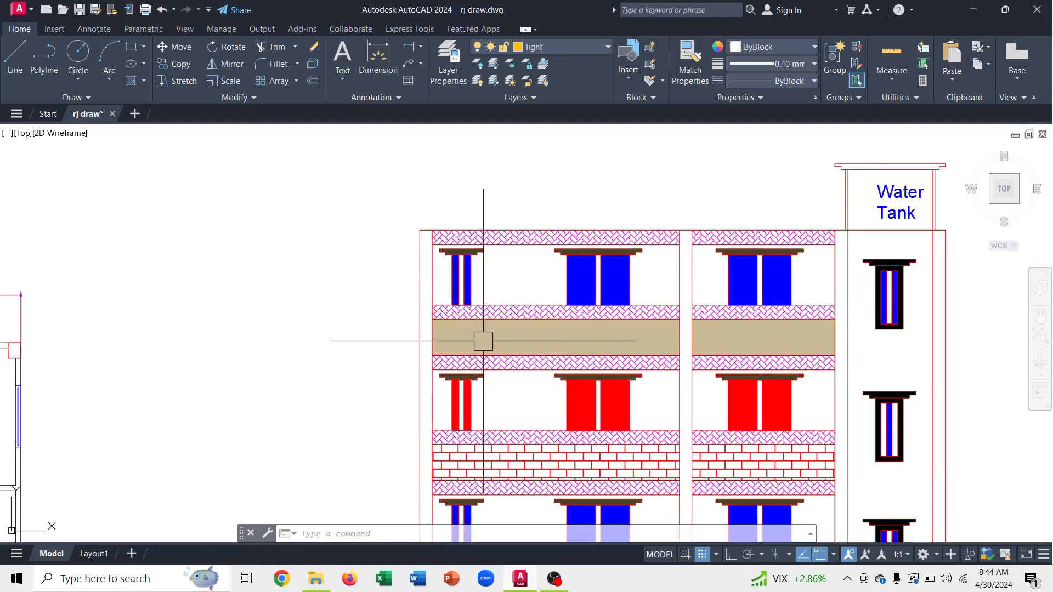
# - Set the scale of the BRICK hatch on the two wall panels below the top-storey windows to 4
pyautogui.moveTo(483, 342)
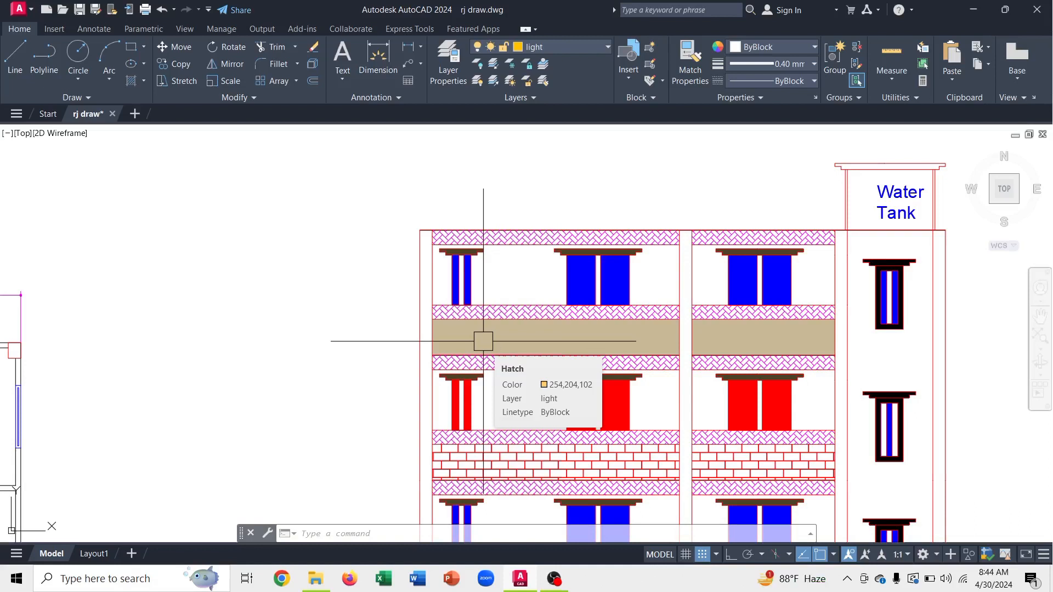
pyautogui.click(483, 341)
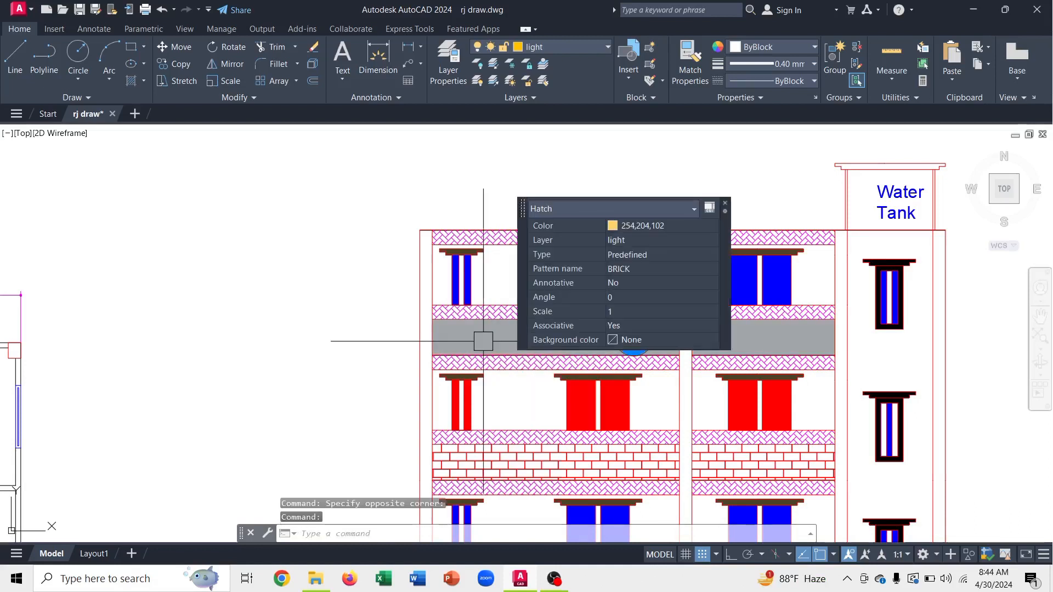
pyautogui.click(618, 312)
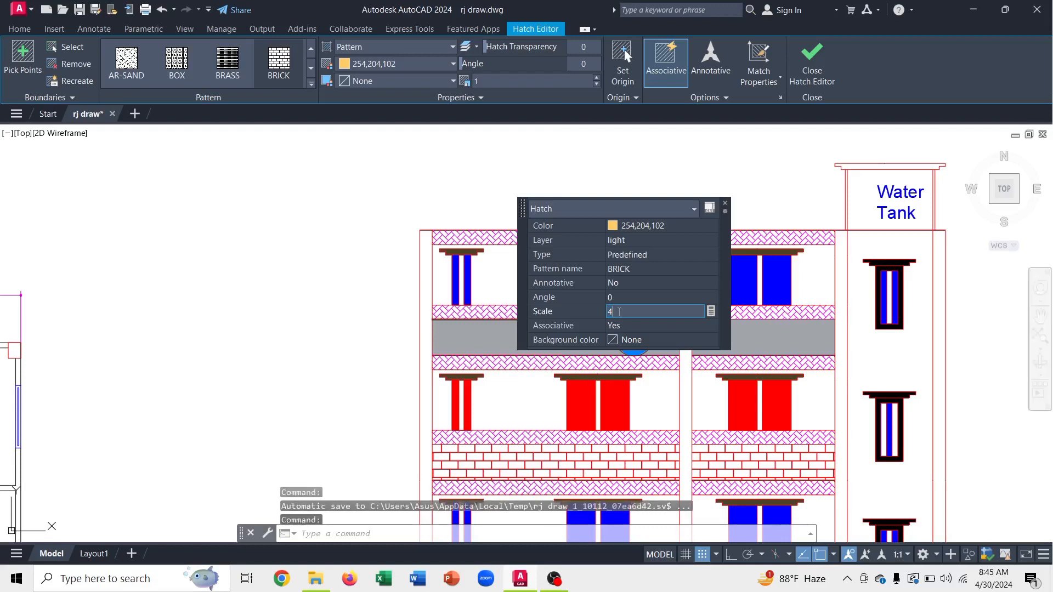
pyautogui.press('Return')
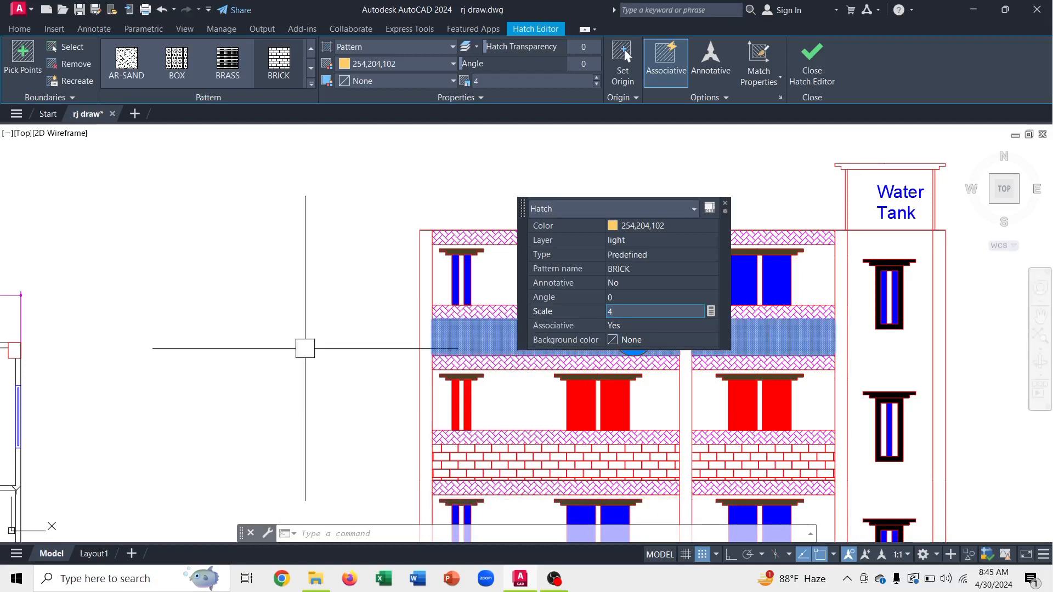
pyautogui.click(727, 204)
pyautogui.press('Escape')
pyautogui.scroll(5, 502, 339)
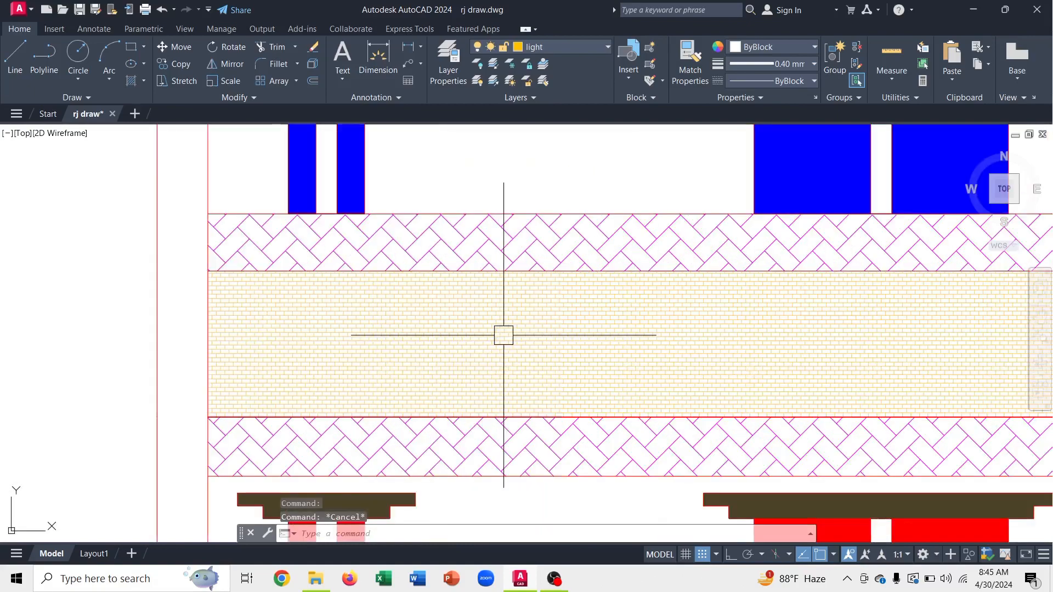
pyautogui.scroll(7, 503, 334)
pyautogui.scroll(-12, 503, 334)
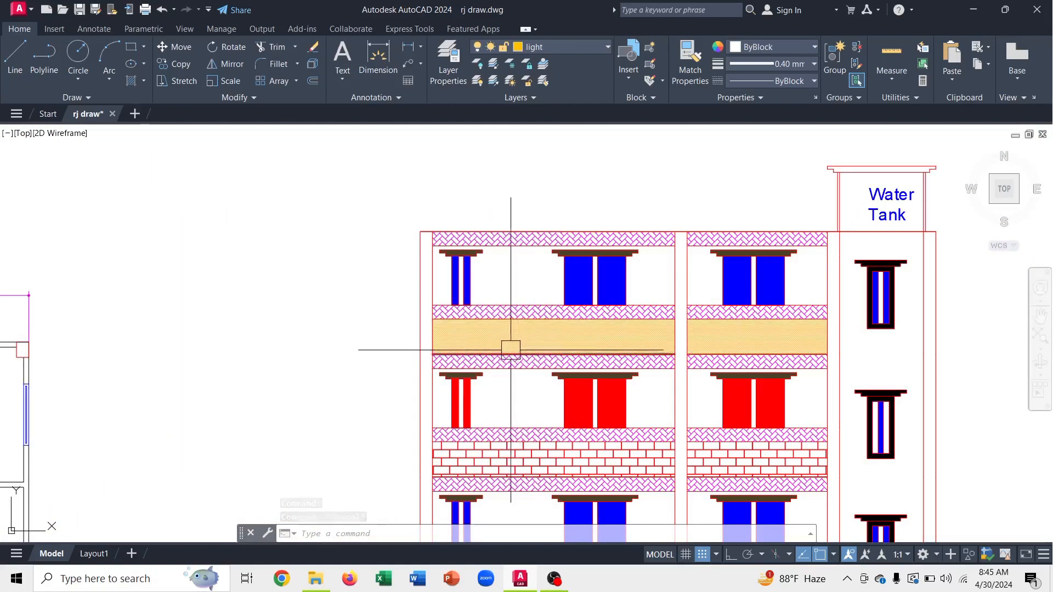
# - Increase the scale of the two wall panels' BRICK hatch to 20
pyautogui.click(532, 335)
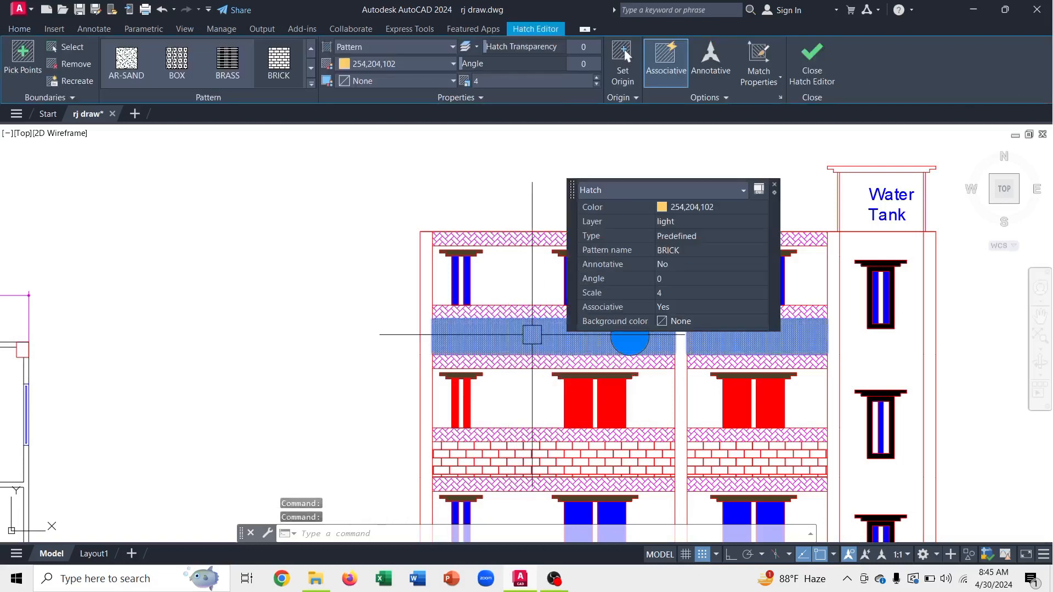
pyautogui.click(663, 295)
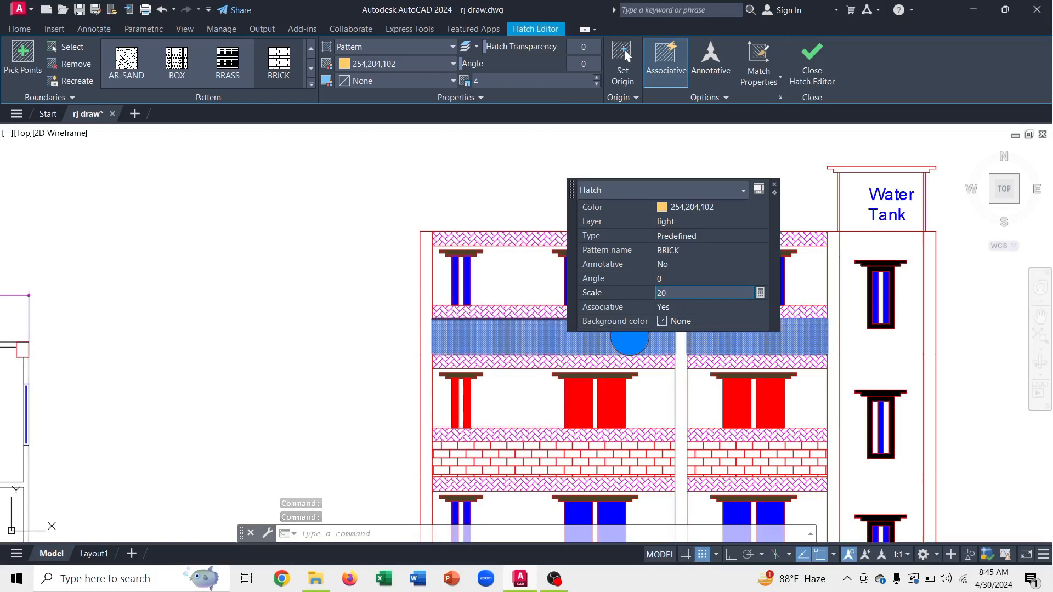
pyautogui.press('Return')
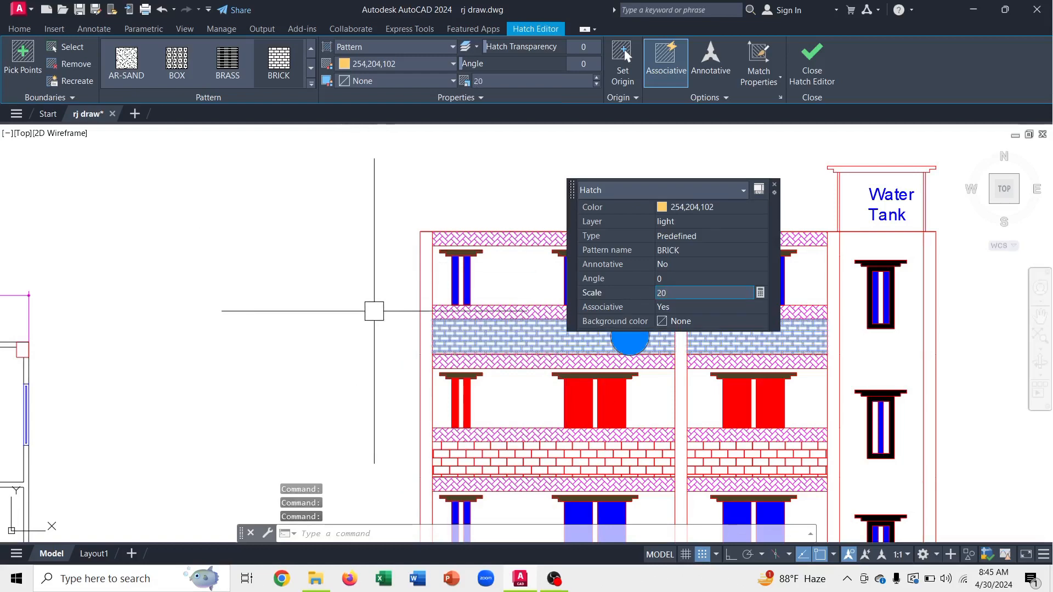
pyautogui.press('Escape')
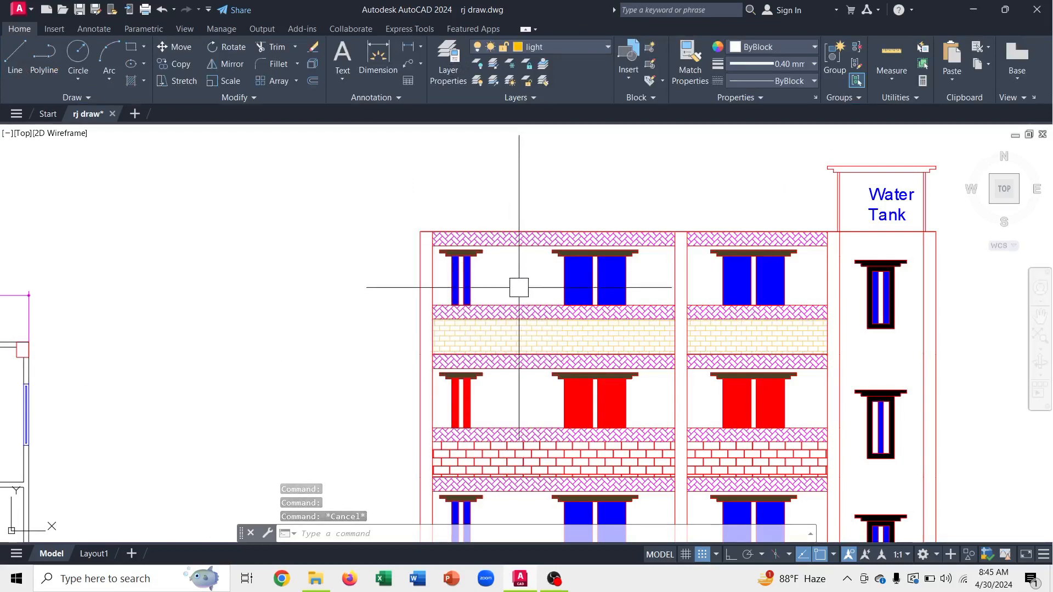
# - Change the colour of the BRICK hatch on the two panels below the top-storey windows to Green
pyautogui.click(507, 329)
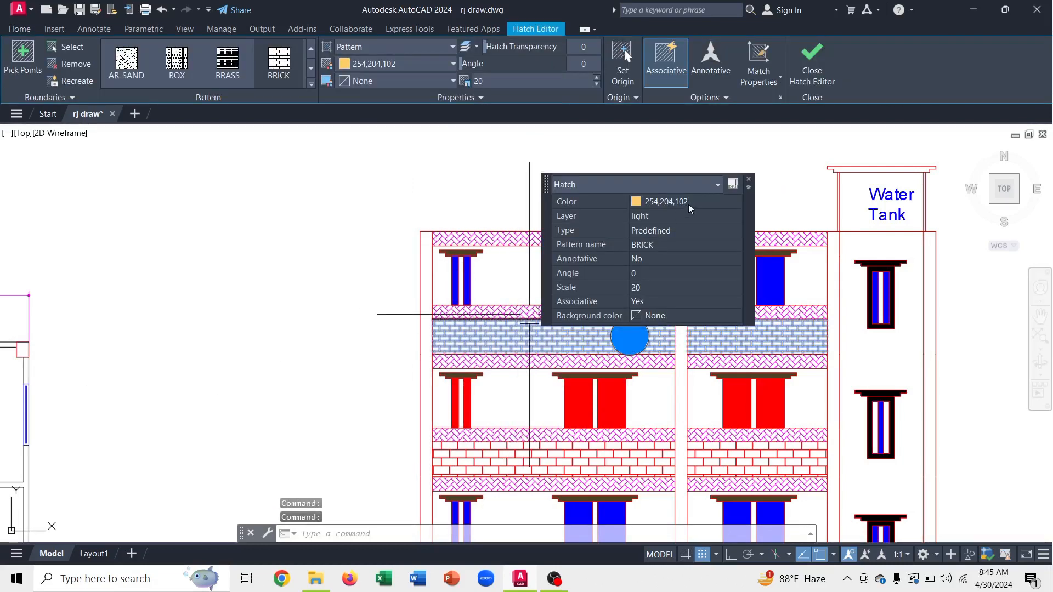
pyautogui.click(690, 203)
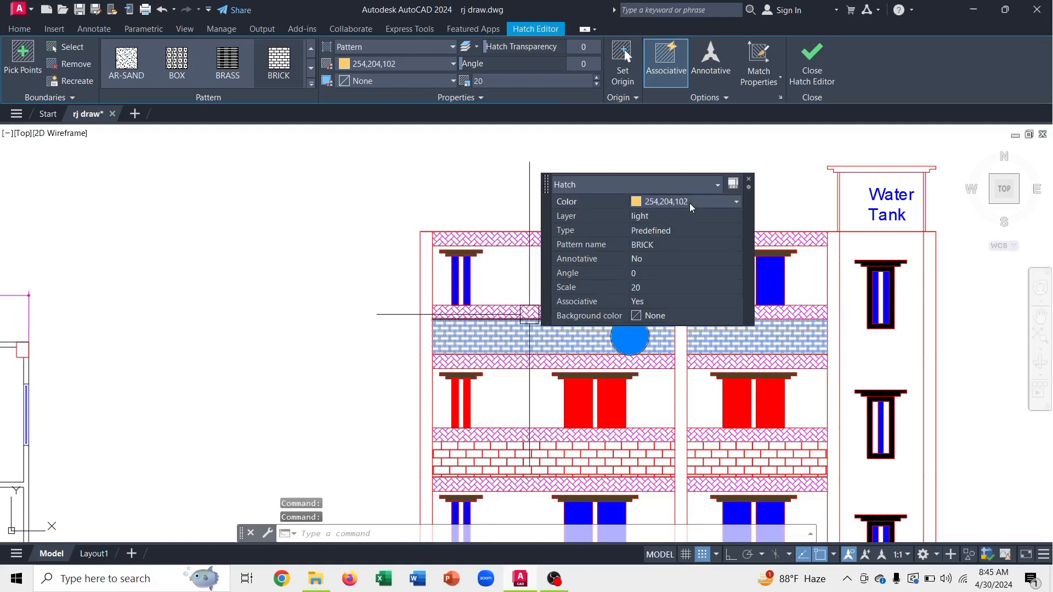
pyautogui.click(731, 203)
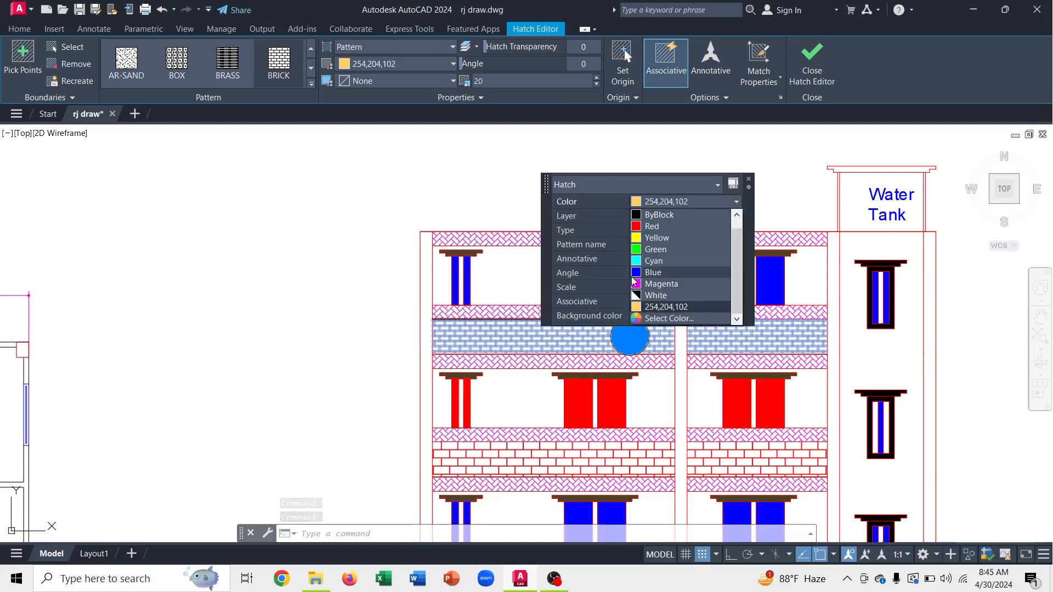
pyautogui.click(638, 249)
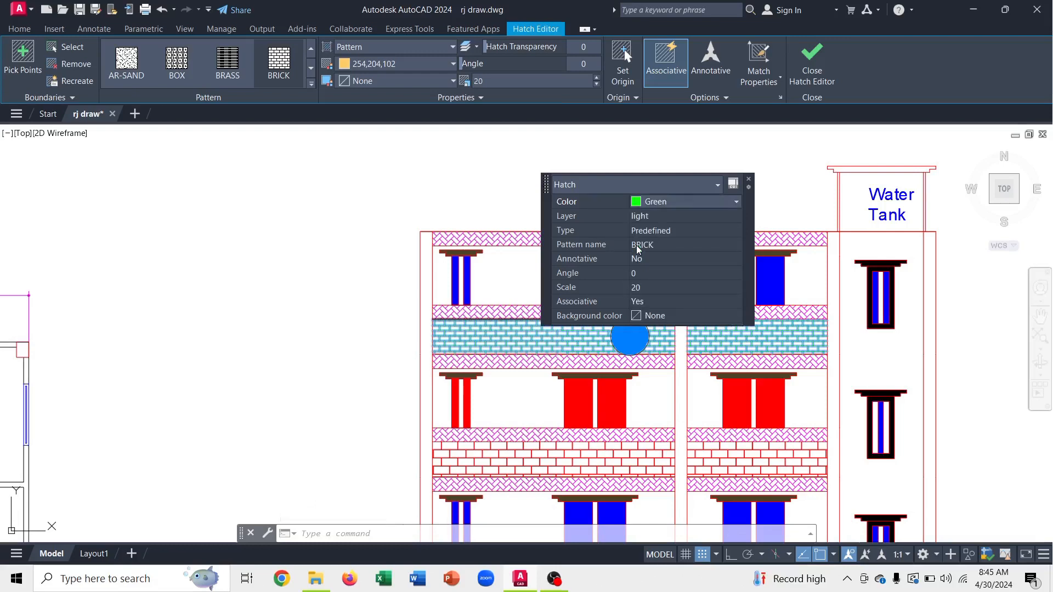
pyautogui.press('Escape')
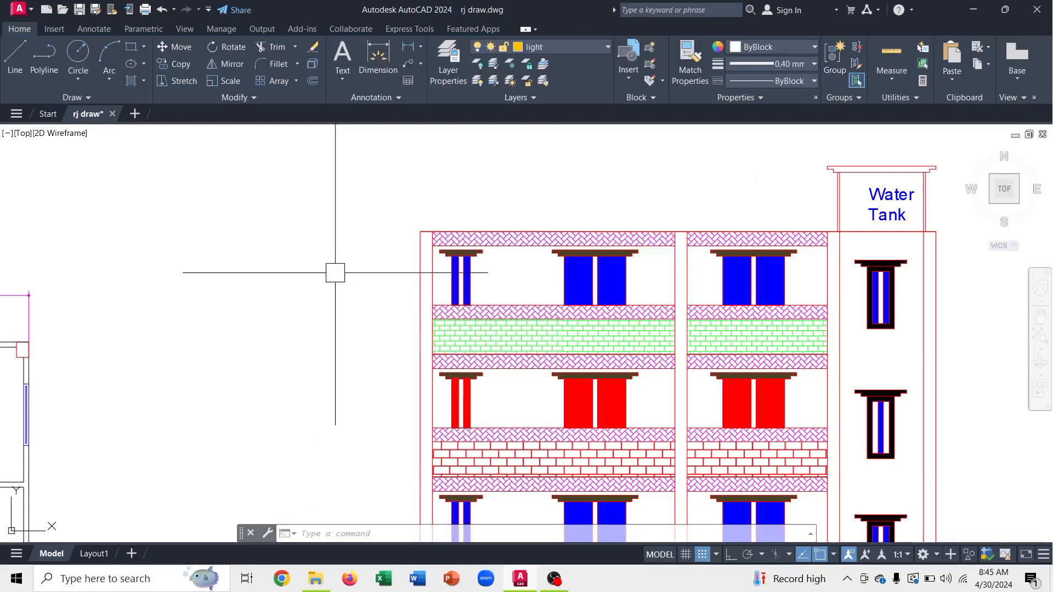
# - Set the scale of the green BRICK hatch below the top-storey windows to 30
pyautogui.click(526, 343)
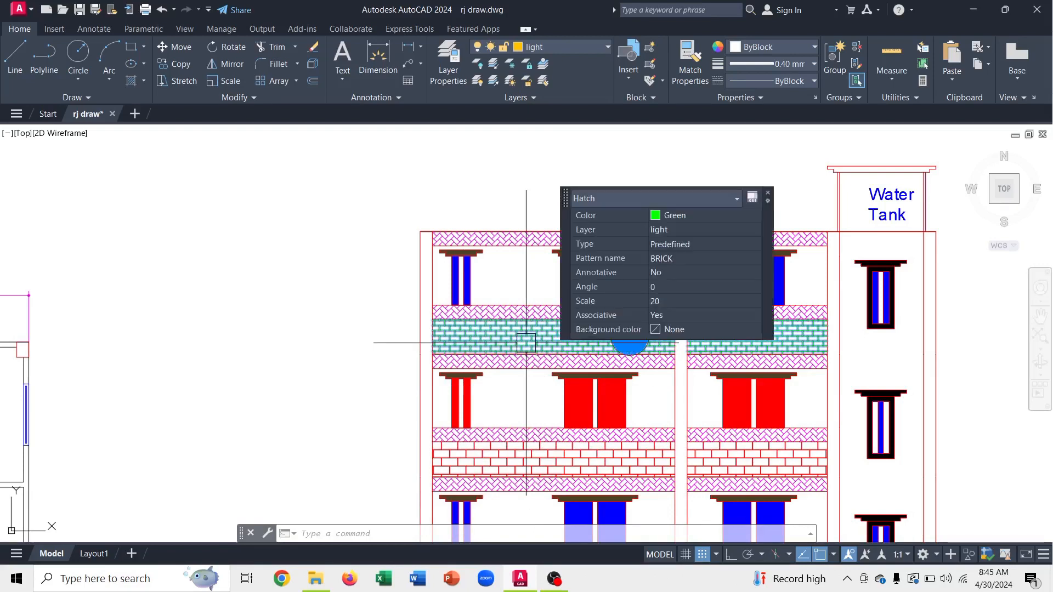
pyautogui.click(669, 299)
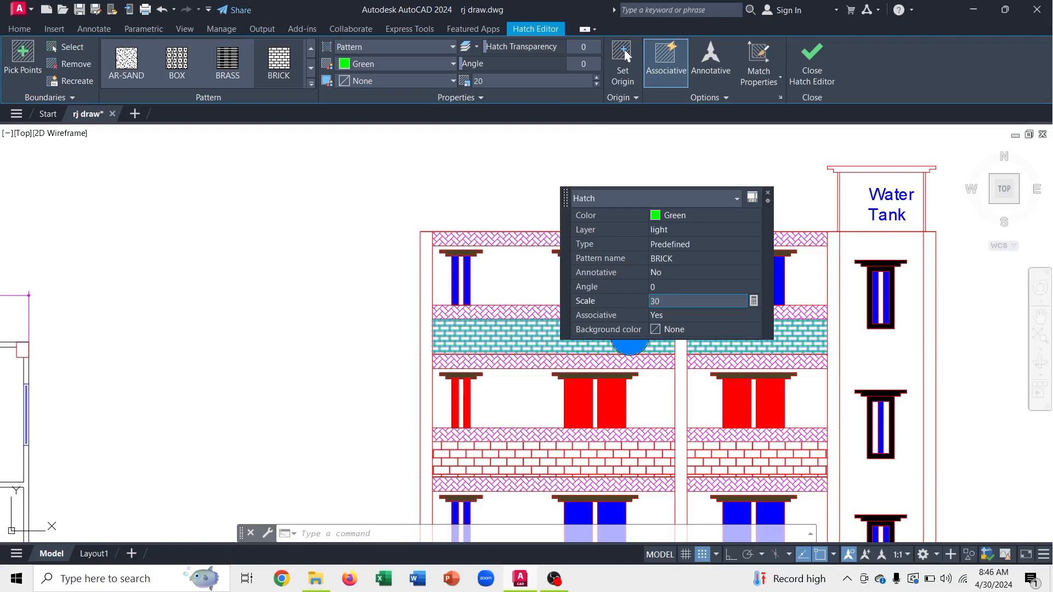
pyautogui.press('Return')
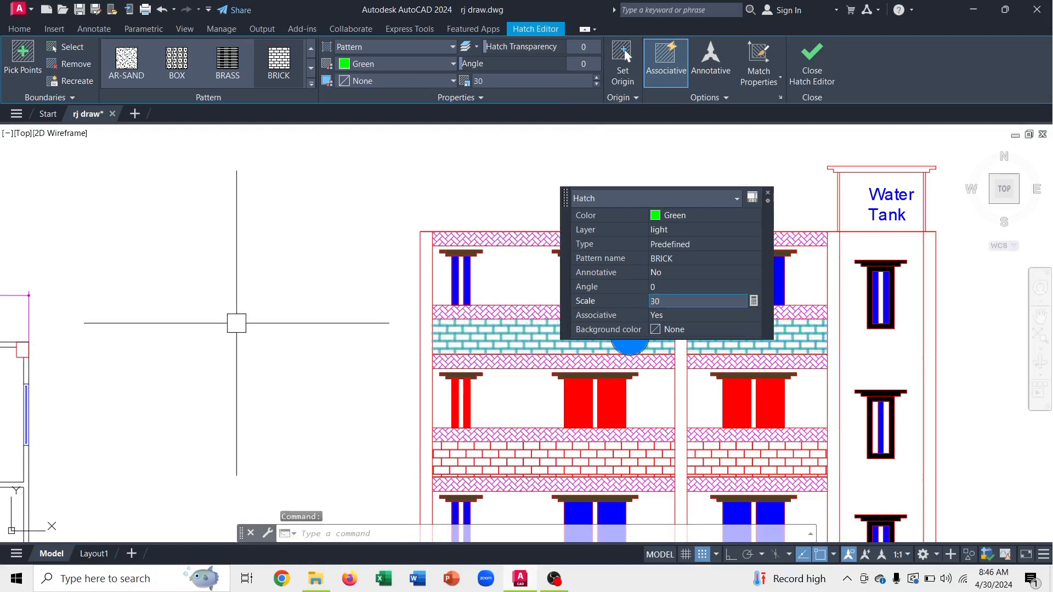
pyautogui.click(237, 323)
pyautogui.press('Escape')
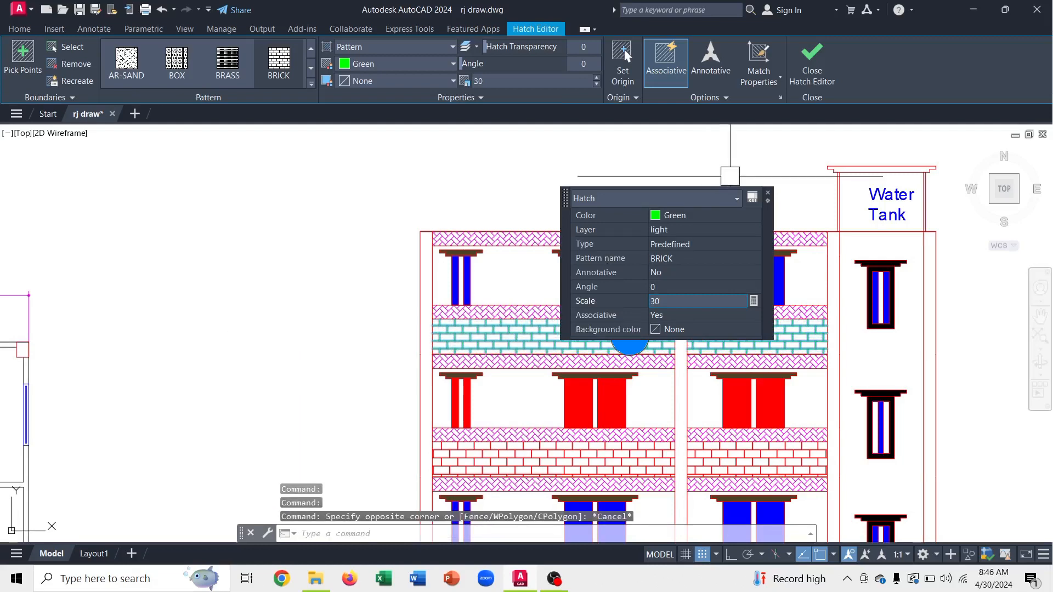
pyautogui.press('Escape')
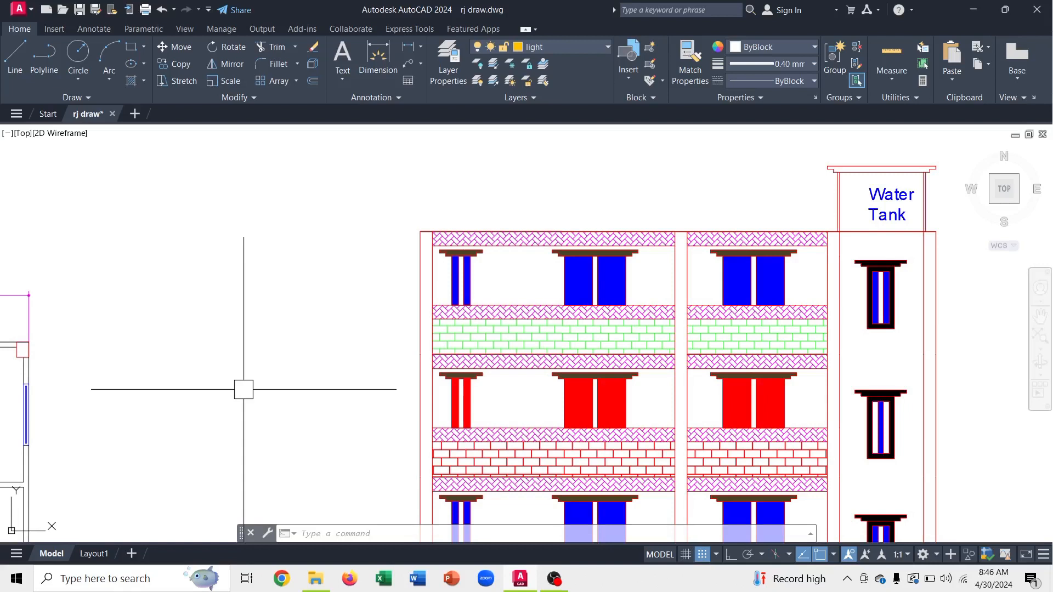
# - Enlarge the green BRICK hatch on the two wall panels to a scale of 50
pyautogui.click(534, 331)
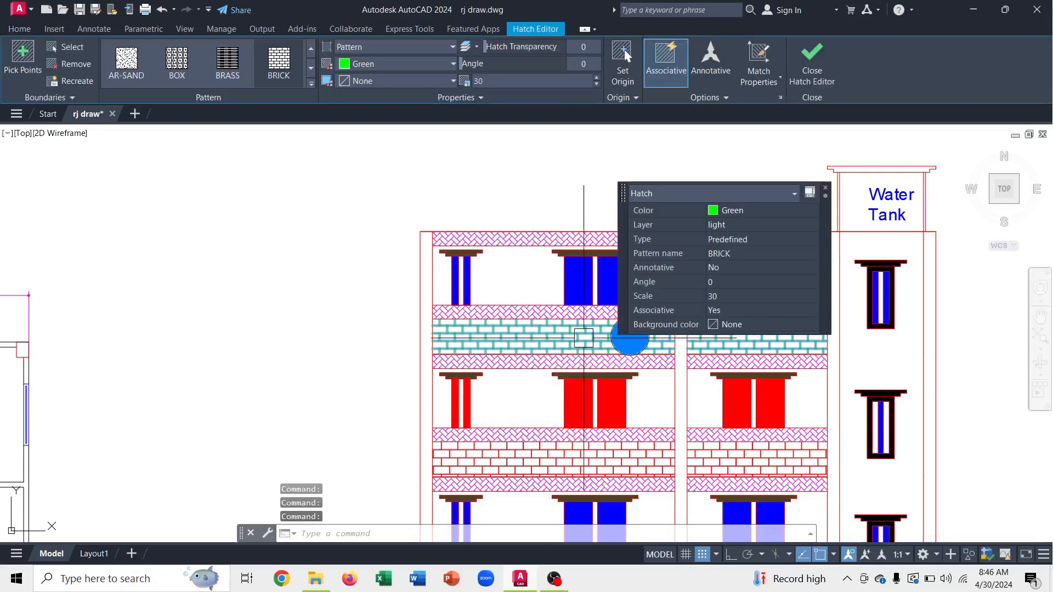
pyautogui.click(729, 295)
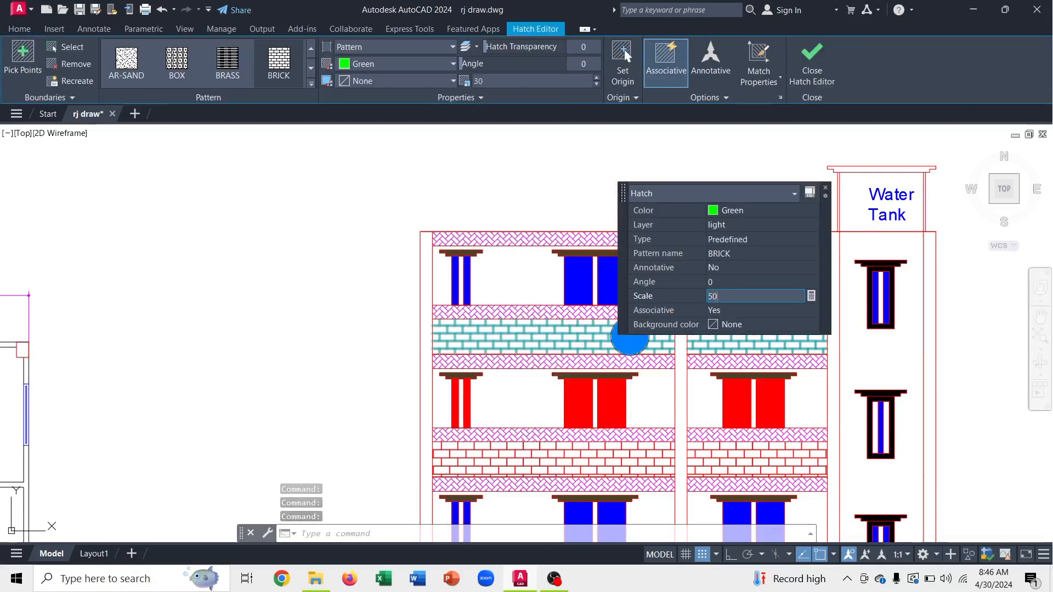
pyautogui.write('50')
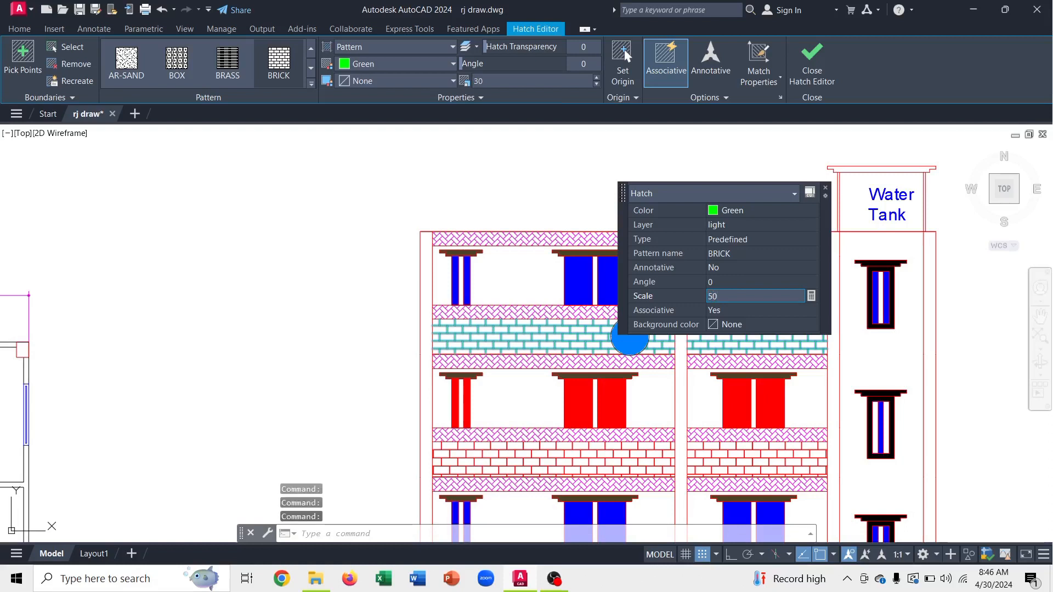
pyautogui.press('Return')
pyautogui.click(337, 295)
pyautogui.press('Escape')
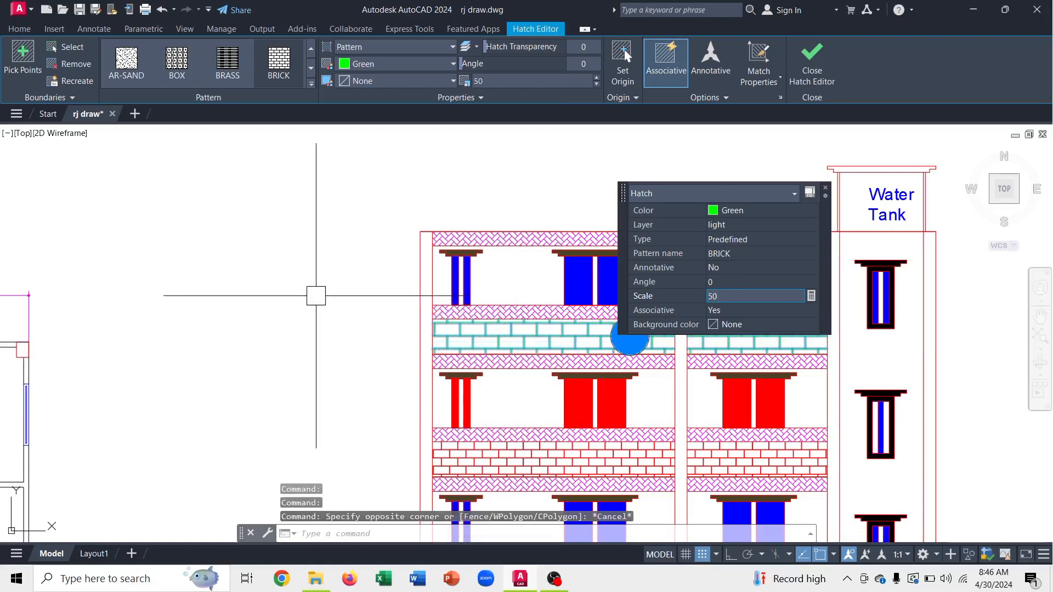
pyautogui.press('Escape')
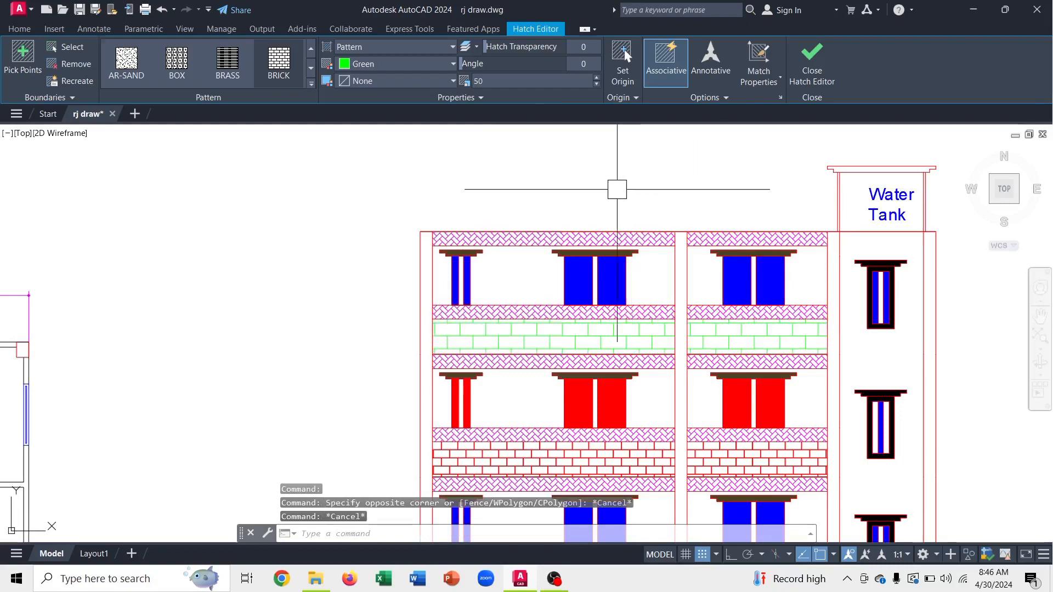
# - Examine the elevation's hatches up close: the green and red brick panels, the magenta bands, the window fills and the ground-floor entrance
pyautogui.scroll(2, 513, 340)
pyautogui.scroll(2, 513, 340)
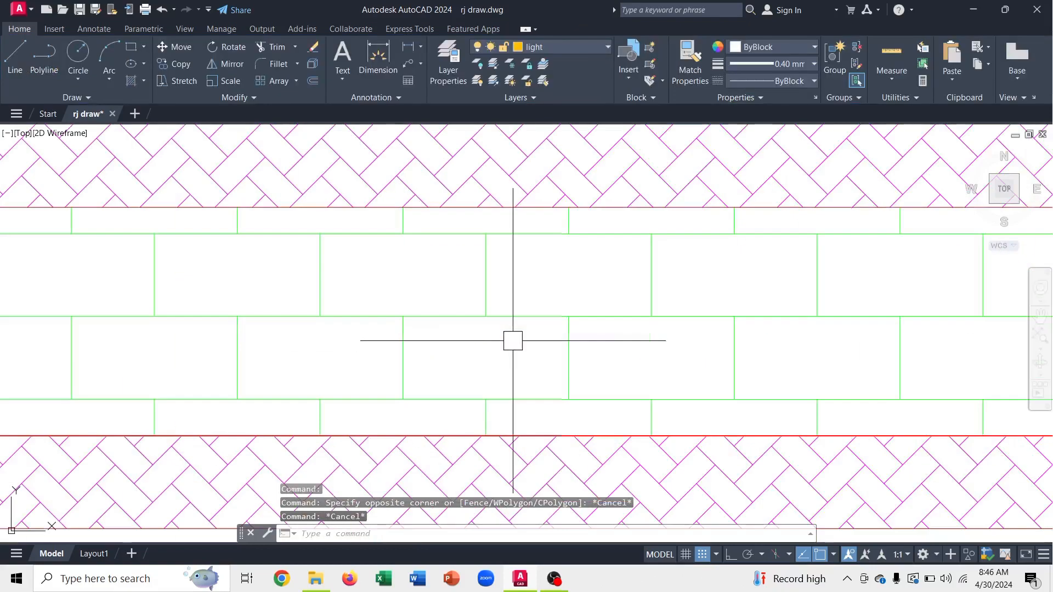
pyautogui.scroll(-6, 513, 341)
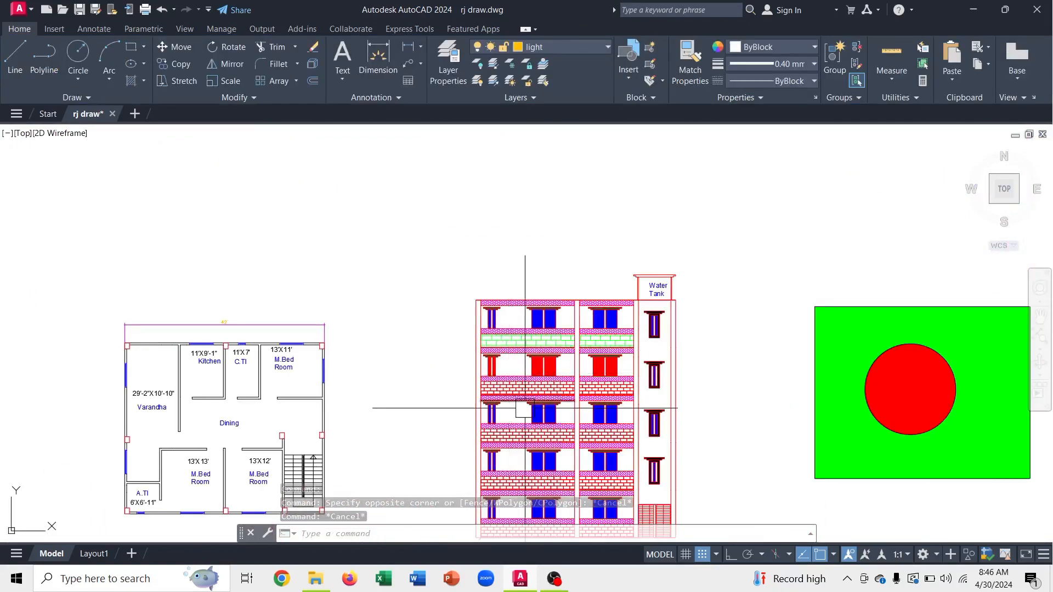
pyautogui.scroll(2, 514, 407)
pyautogui.scroll(2, 513, 404)
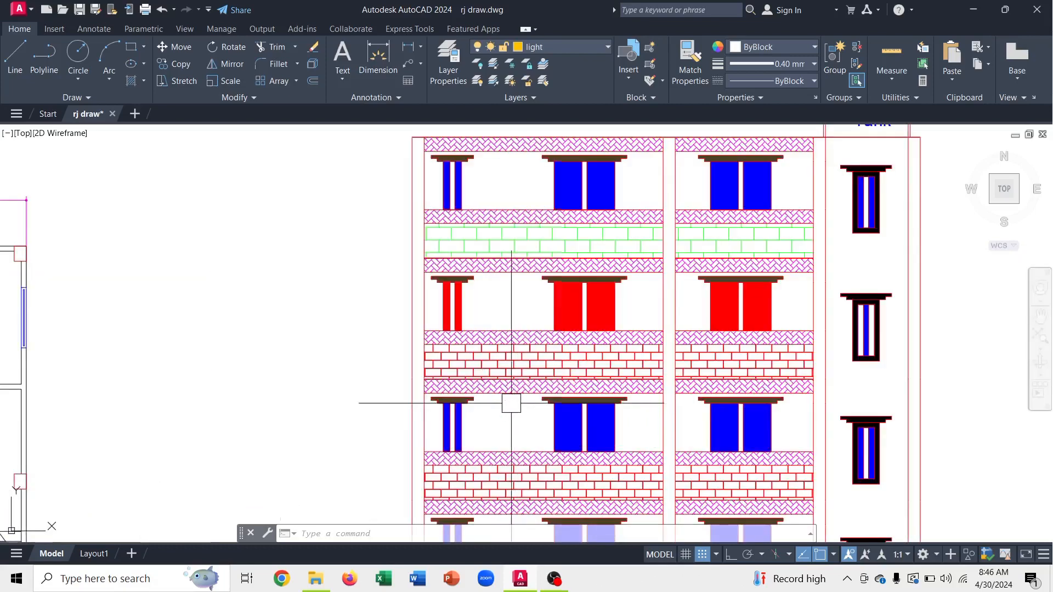
pyautogui.scroll(2, 471, 365)
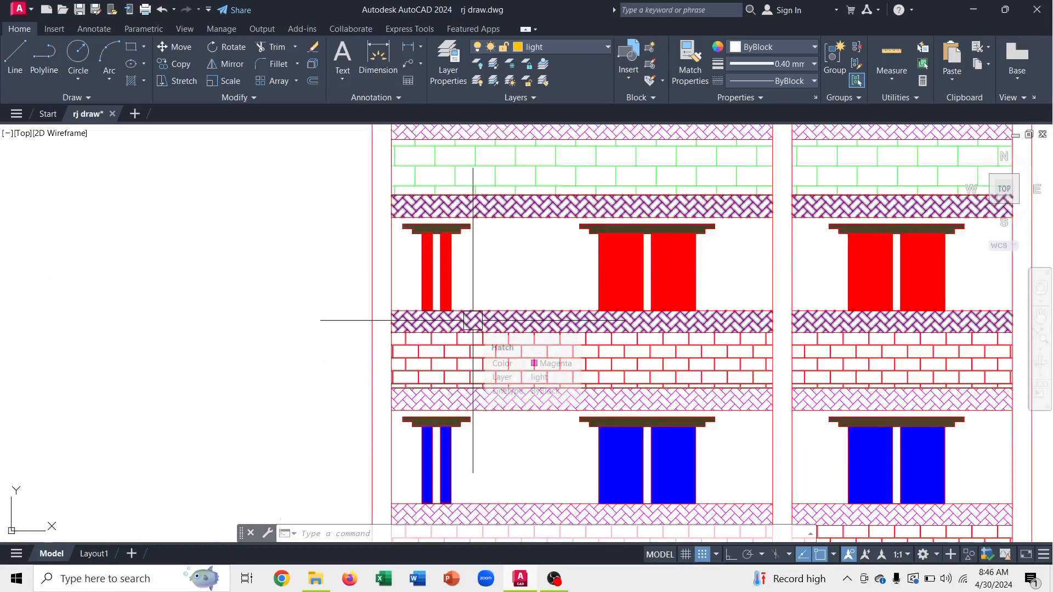
pyautogui.scroll(2, 473, 321)
pyautogui.scroll(-4, 472, 320)
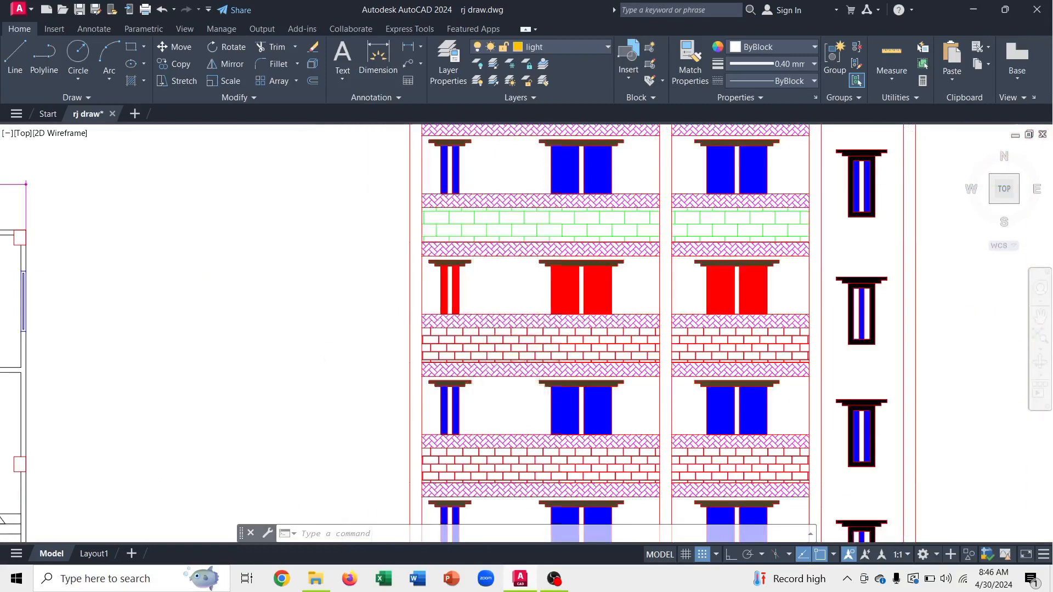
pyautogui.scroll(4, 473, 320)
pyautogui.scroll(-10, 473, 320)
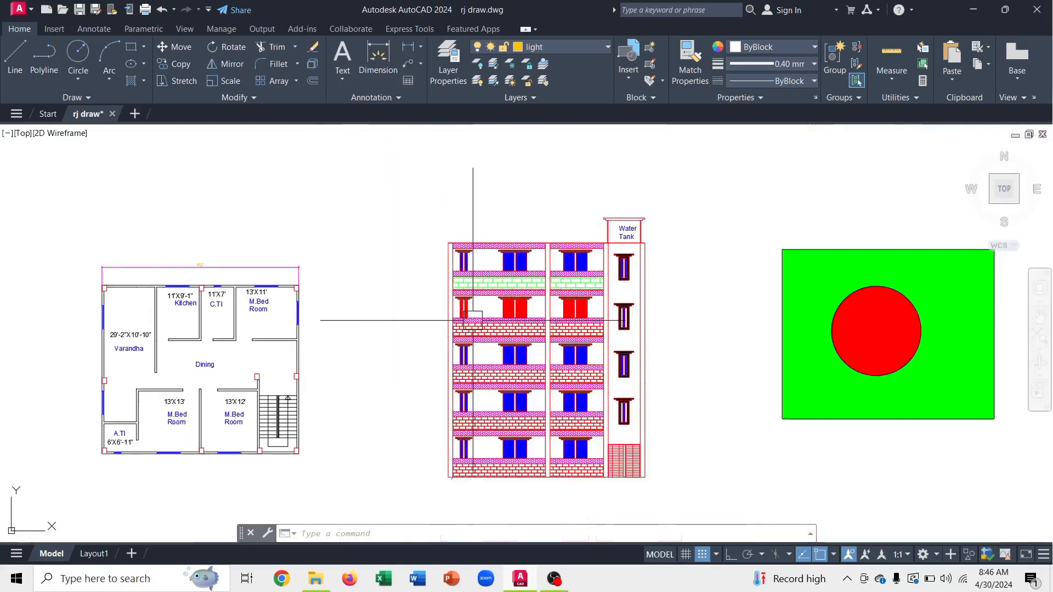
pyautogui.scroll(10, 558, 411)
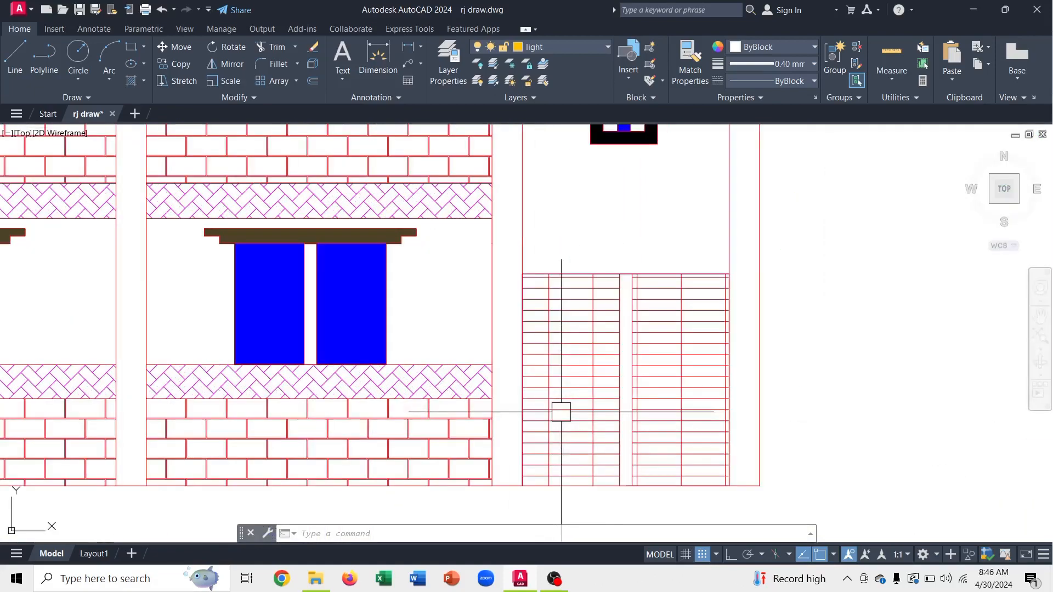
pyautogui.scroll(-10, 527, 401)
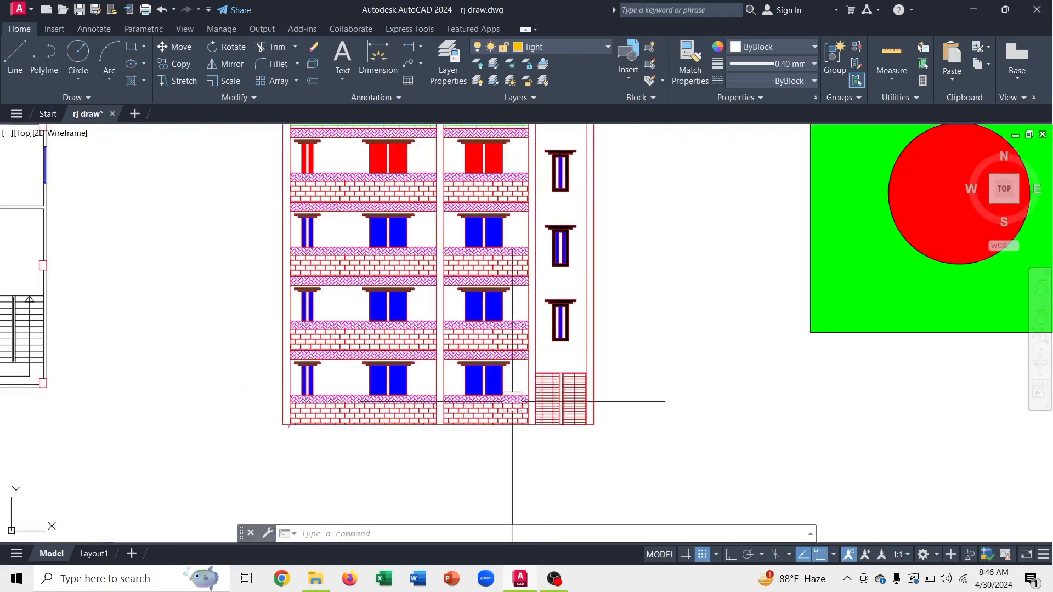
pyautogui.scroll(8, 470, 340)
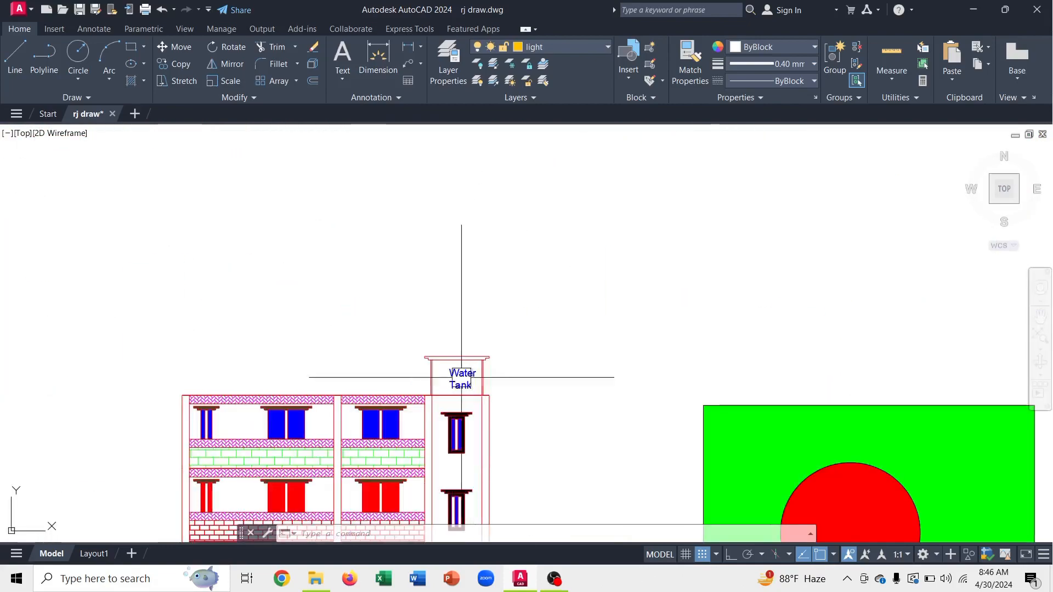
pyautogui.scroll(4, 454, 449)
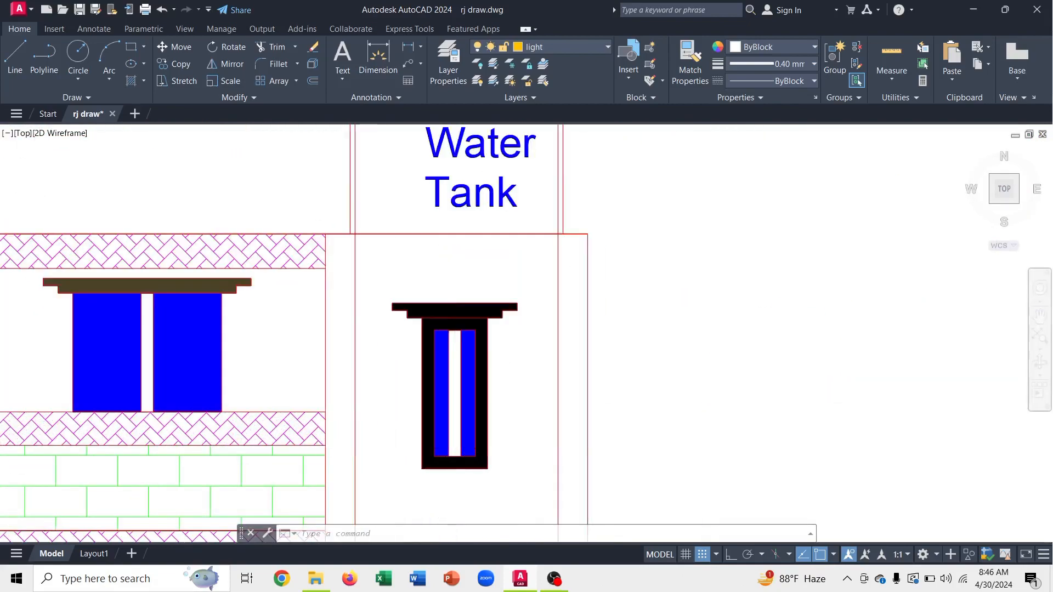
# - Examine the hatches on the yellow-outlined five-storey elevation: the wall bands, window fills, green entrance and magenta plinth
pyautogui.scroll(-9, 456, 448)
pyautogui.scroll(-6, 455, 449)
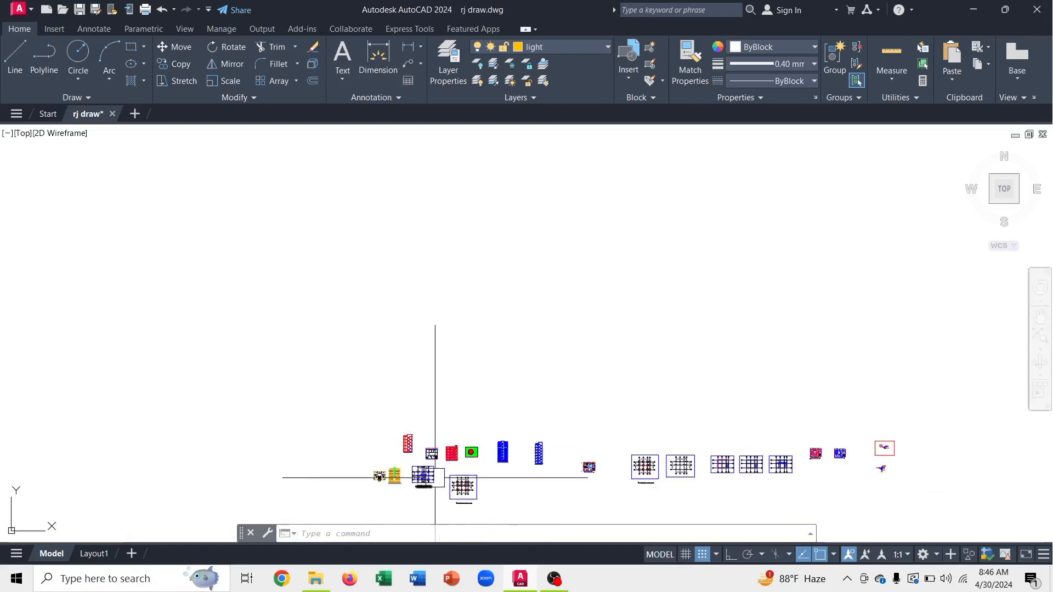
pyautogui.scroll(-2, 411, 481)
pyautogui.scroll(8, 381, 482)
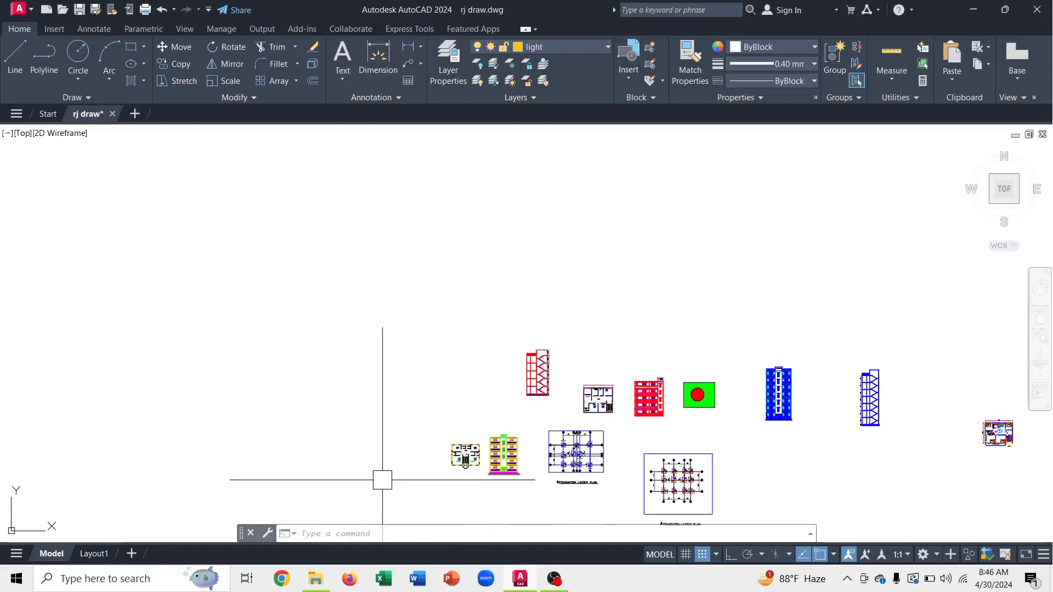
pyautogui.scroll(6, 540, 464)
pyautogui.scroll(-4, 384, 499)
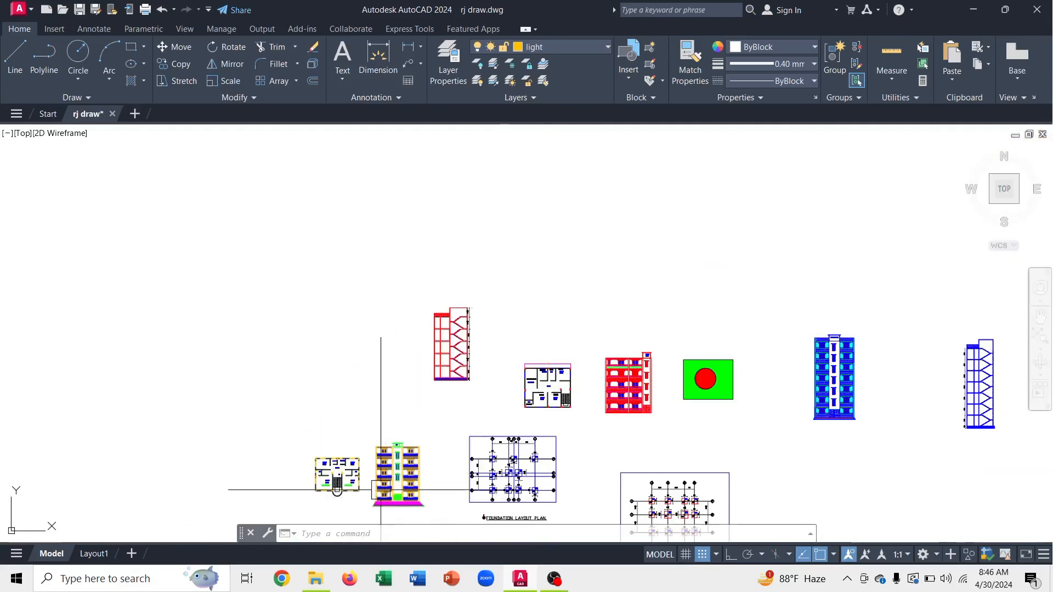
pyautogui.scroll(5, 378, 517)
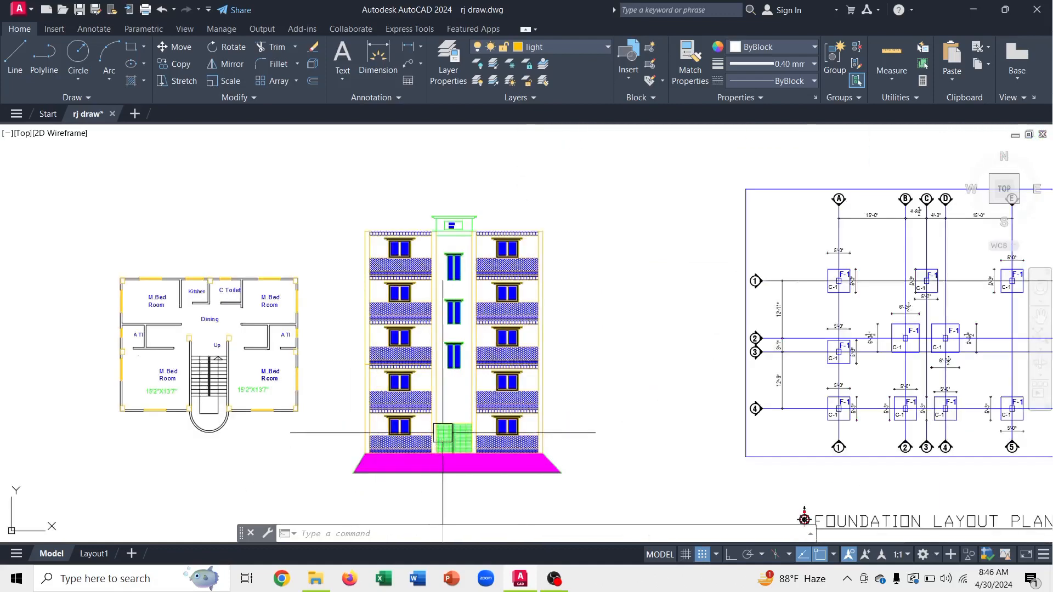
pyautogui.scroll(5, 411, 424)
pyautogui.scroll(-3, 406, 382)
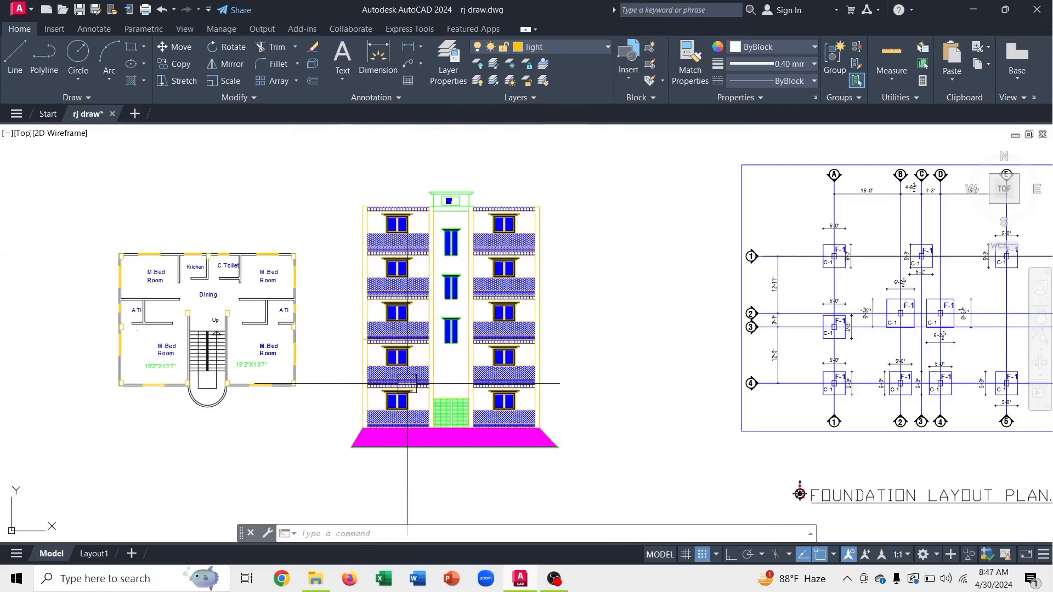
pyautogui.scroll(5, 416, 444)
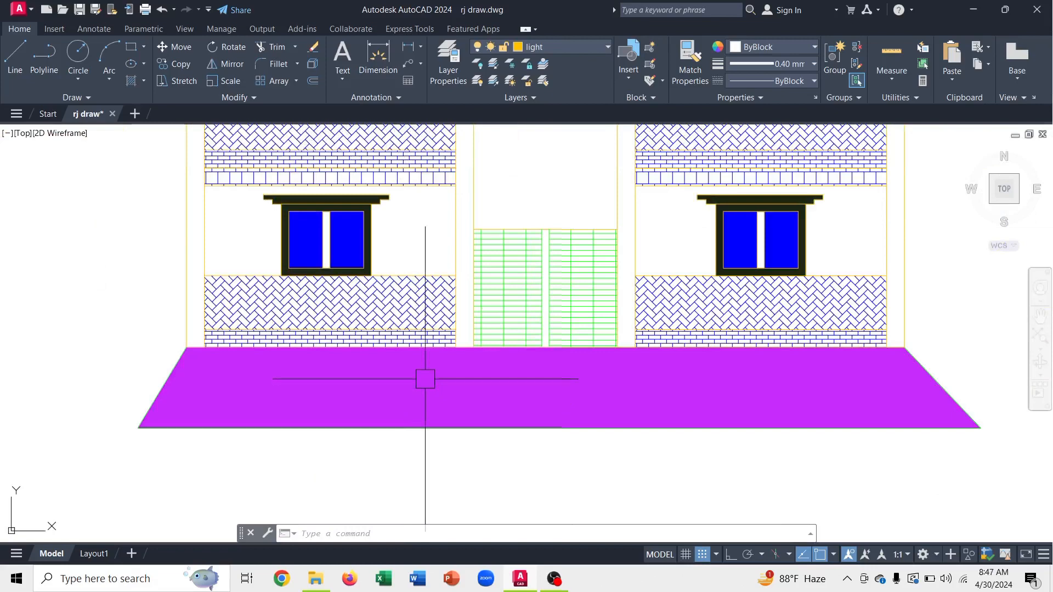
# - Locate the footing layout detail in the lower row of drawings and examine the material layers under the footing in section A-A
pyautogui.scroll(-10, 425, 379)
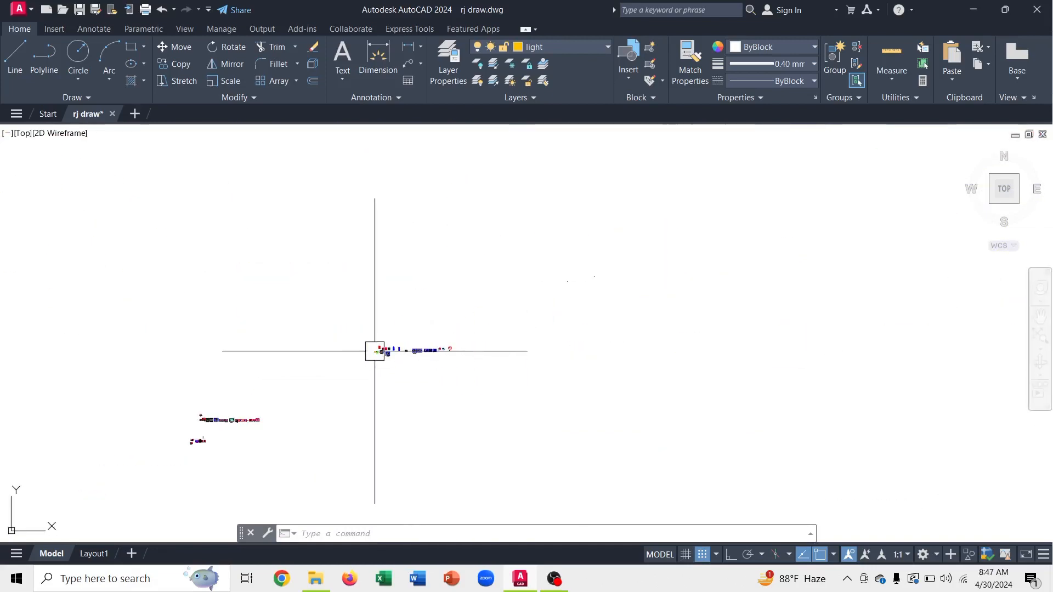
pyautogui.scroll(5, 187, 432)
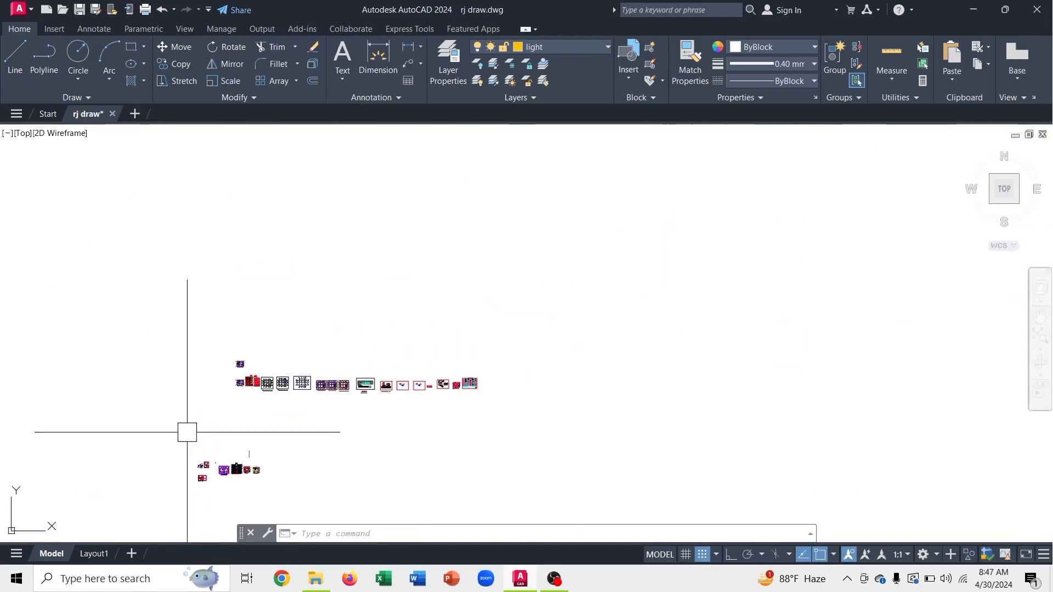
pyautogui.scroll(2, 285, 418)
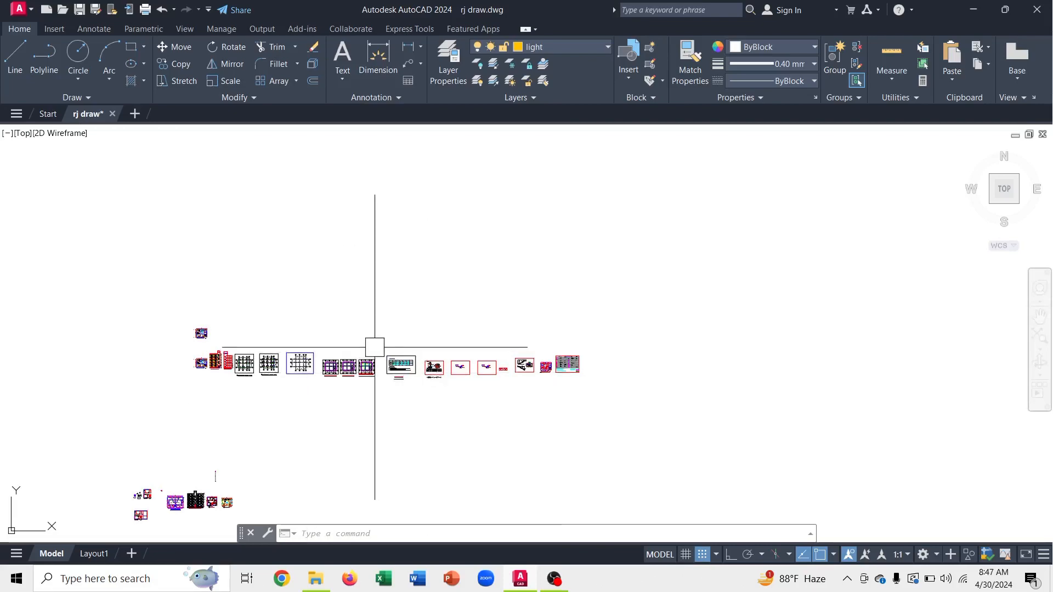
pyautogui.scroll(2, 384, 351)
pyautogui.scroll(4, 438, 357)
pyautogui.scroll(5, 398, 324)
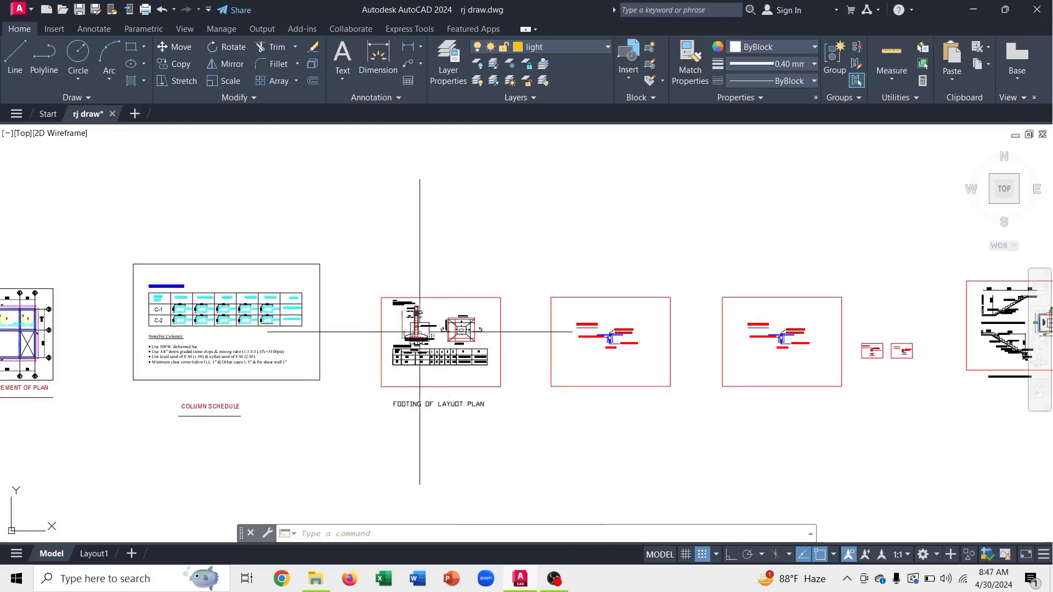
pyautogui.scroll(4, 403, 325)
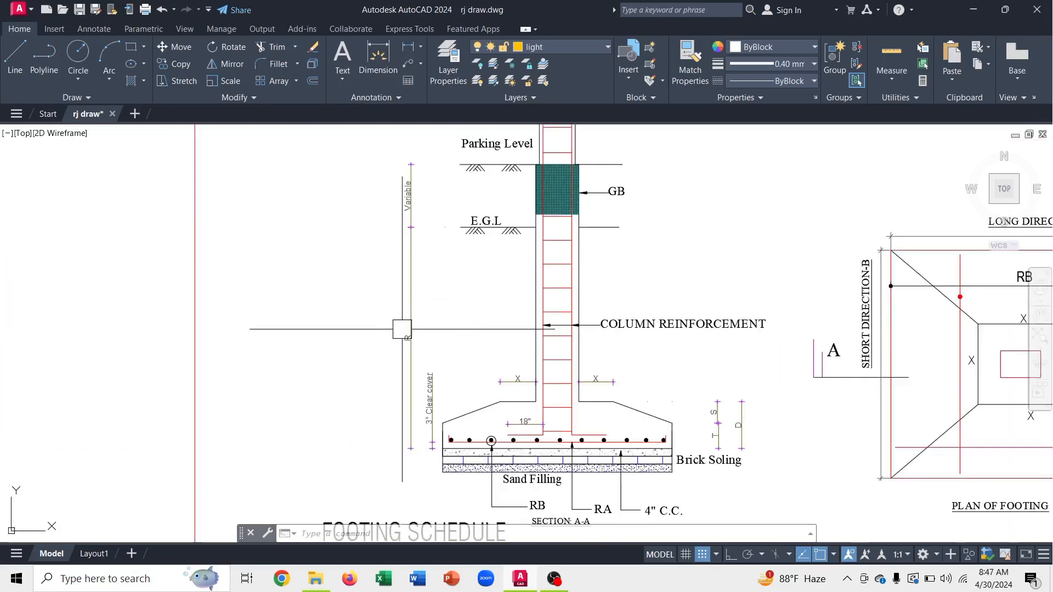
pyautogui.scroll(3, 477, 487)
pyautogui.scroll(-8, 478, 487)
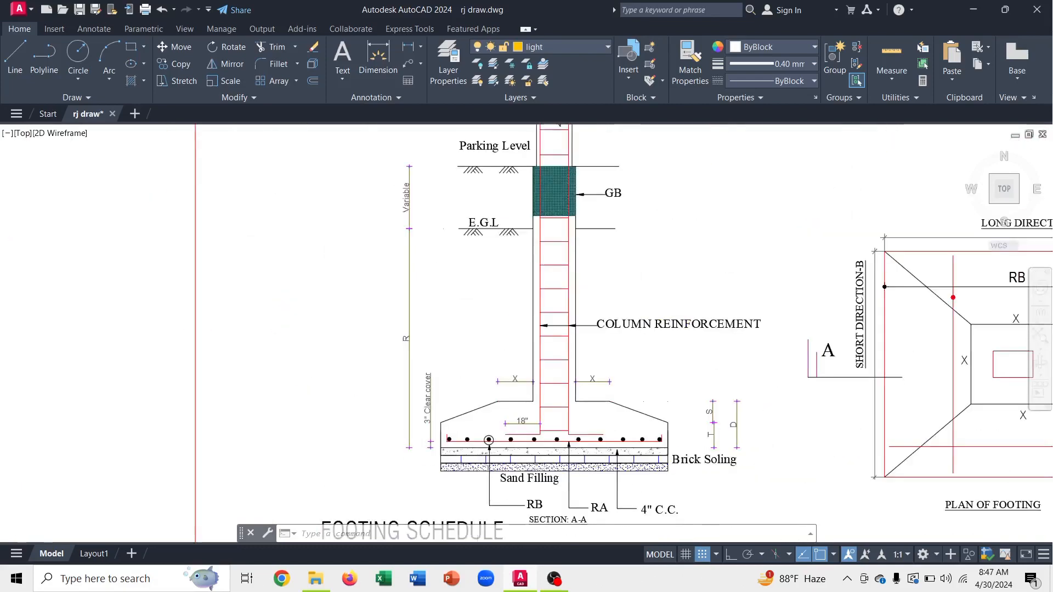
pyautogui.scroll(2, 535, 518)
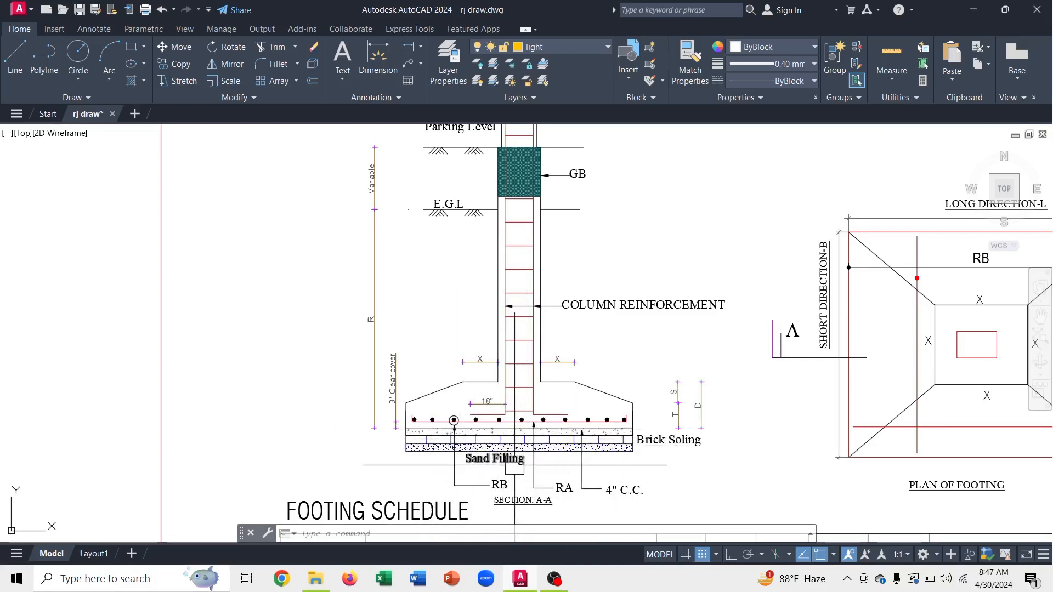
# - Delete the existing hatch from the sand filling strip beneath the footing in section A-A
pyautogui.scroll(4, 516, 464)
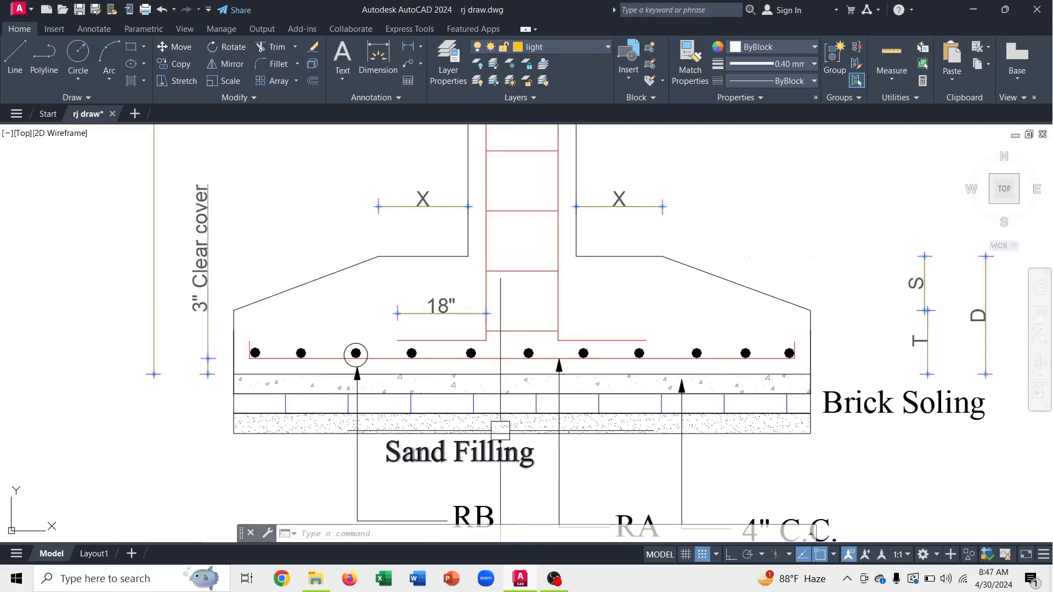
pyautogui.scroll(2, 471, 425)
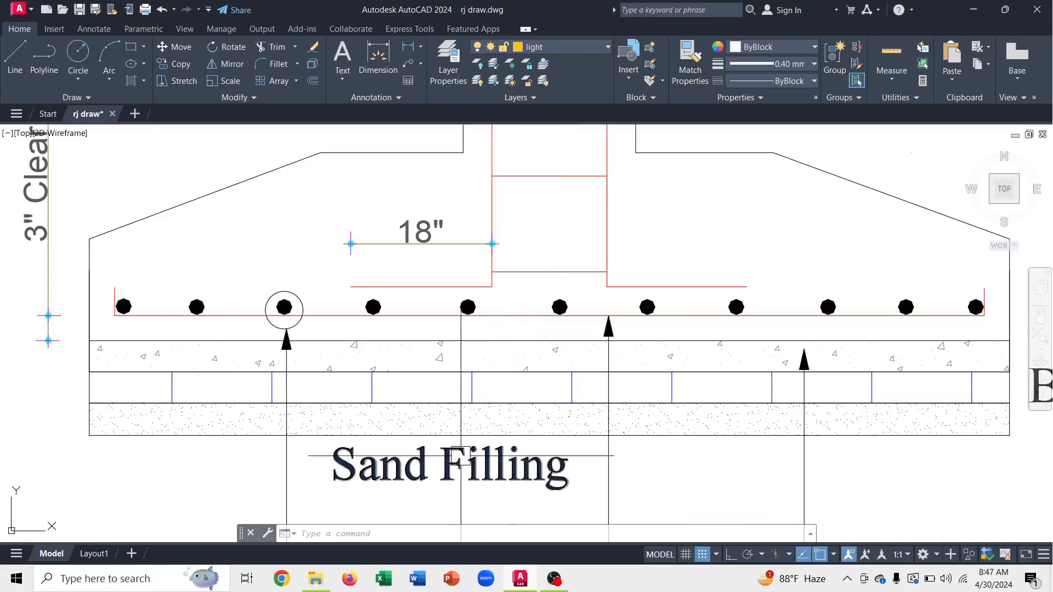
pyautogui.click(445, 417)
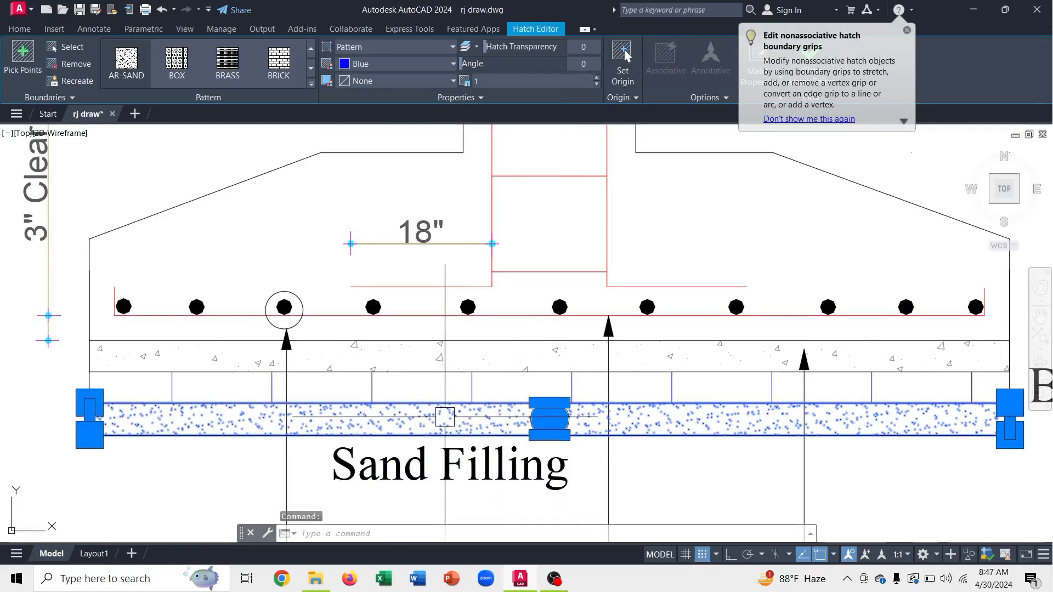
pyautogui.press('Delete')
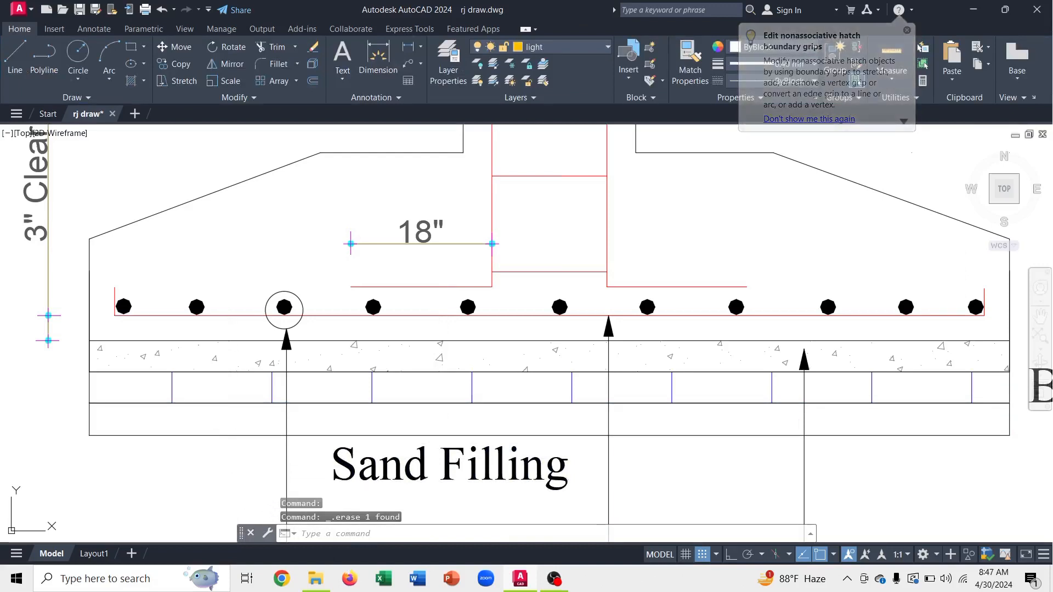
# - Try to hatch the sand filling strip beneath the footing by picking an internal point
pyautogui.write('h')
pyautogui.press('Return')
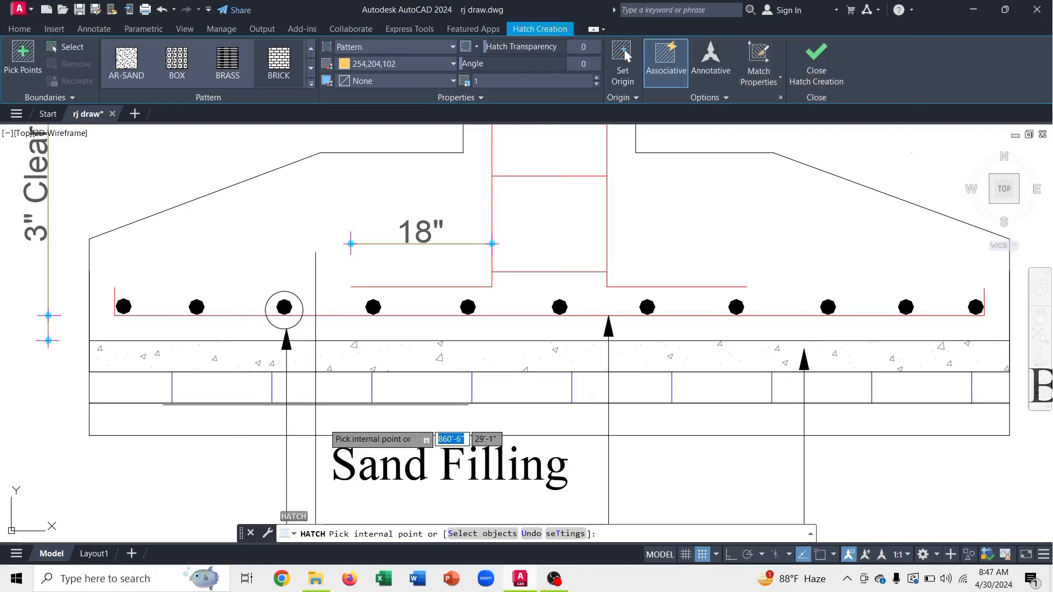
pyautogui.click(310, 390)
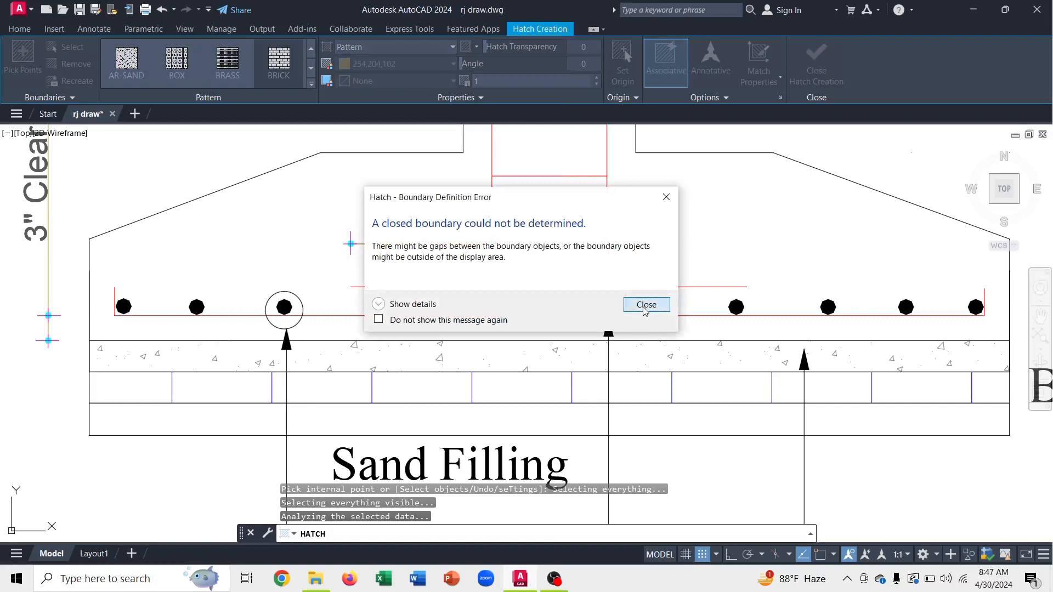
pyautogui.click(645, 306)
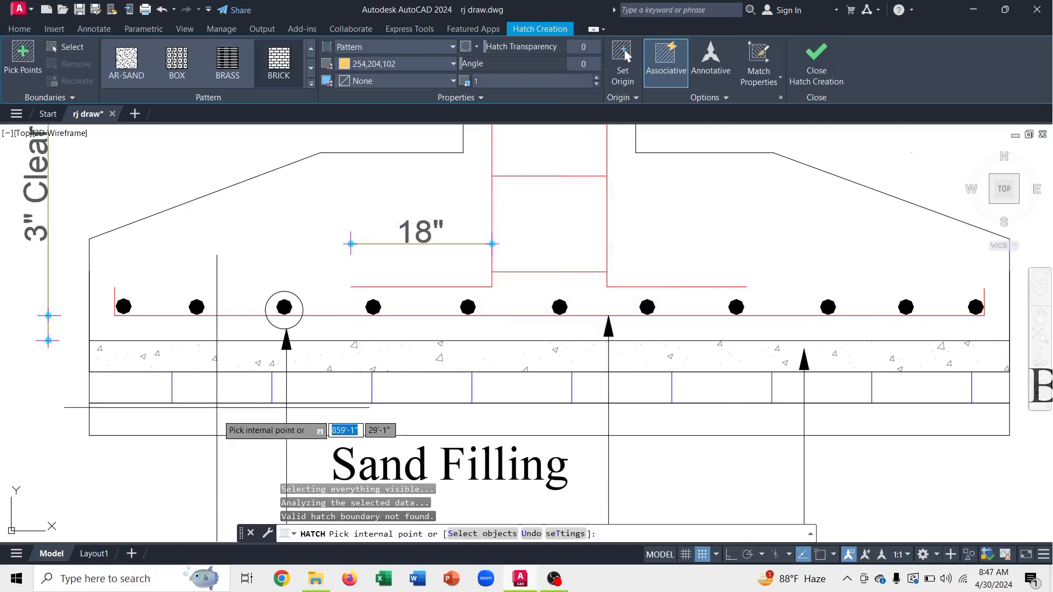
pyautogui.press('Escape')
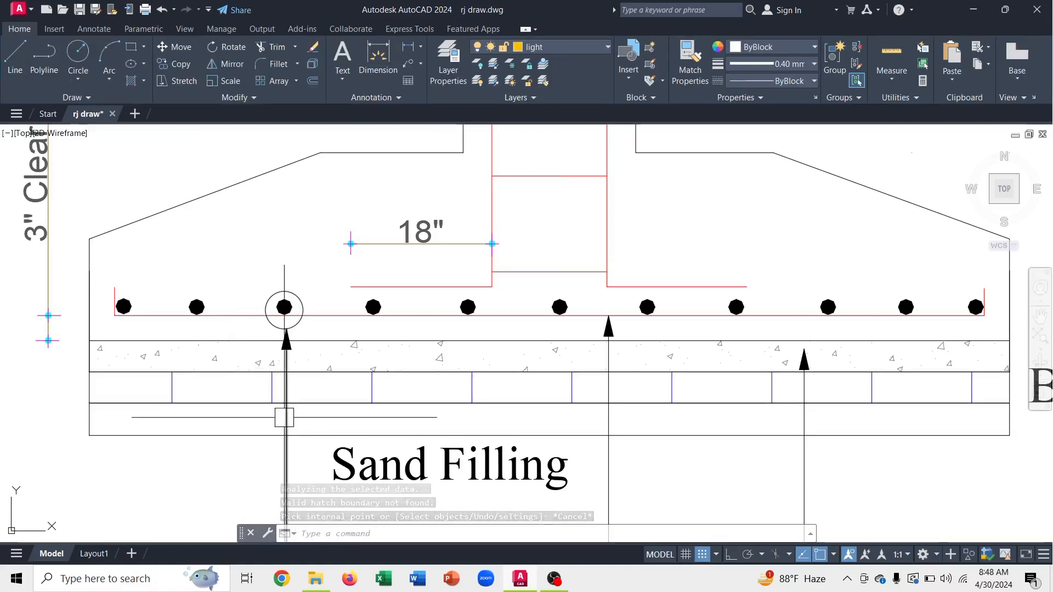
# - Erase the three vertical leader lines of the RB, RA and 4" C.C. labels that cross the sand filling strip
pyautogui.click(285, 418)
pyautogui.press('Delete')
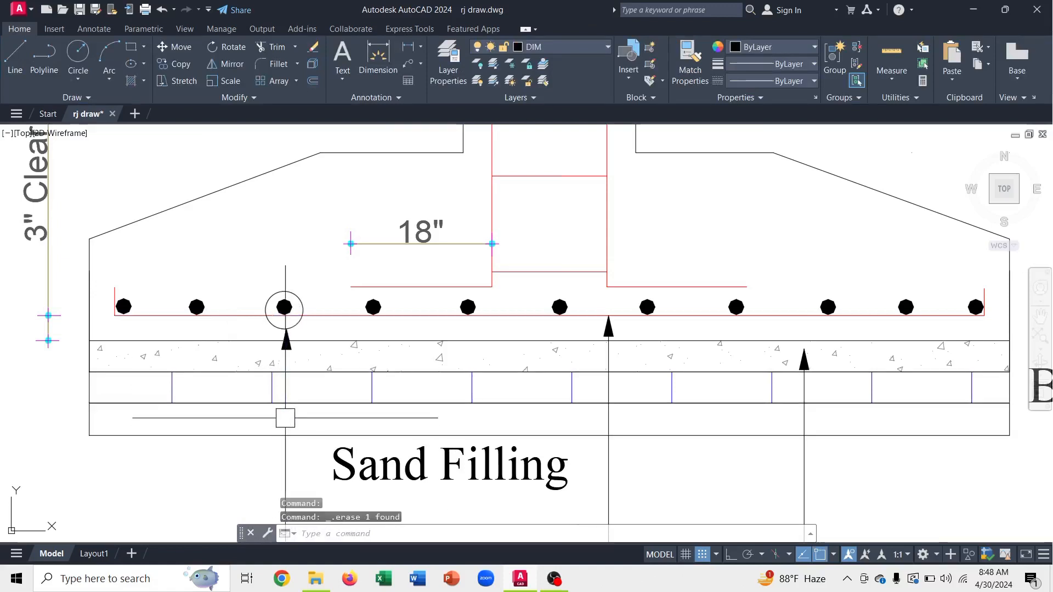
pyautogui.click(607, 426)
pyautogui.press('Delete')
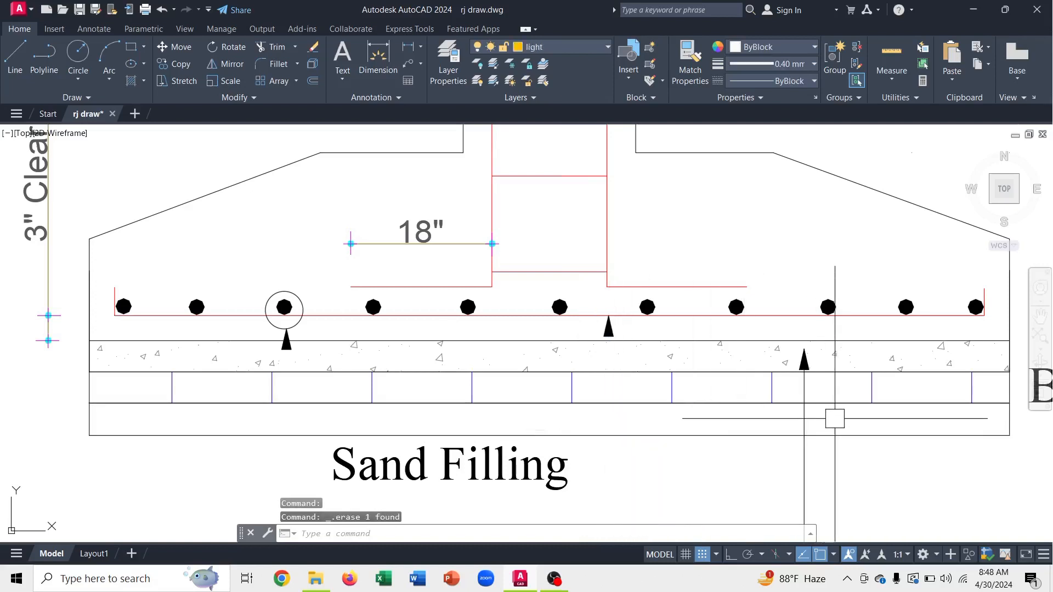
pyautogui.click(804, 423)
pyautogui.press('Delete')
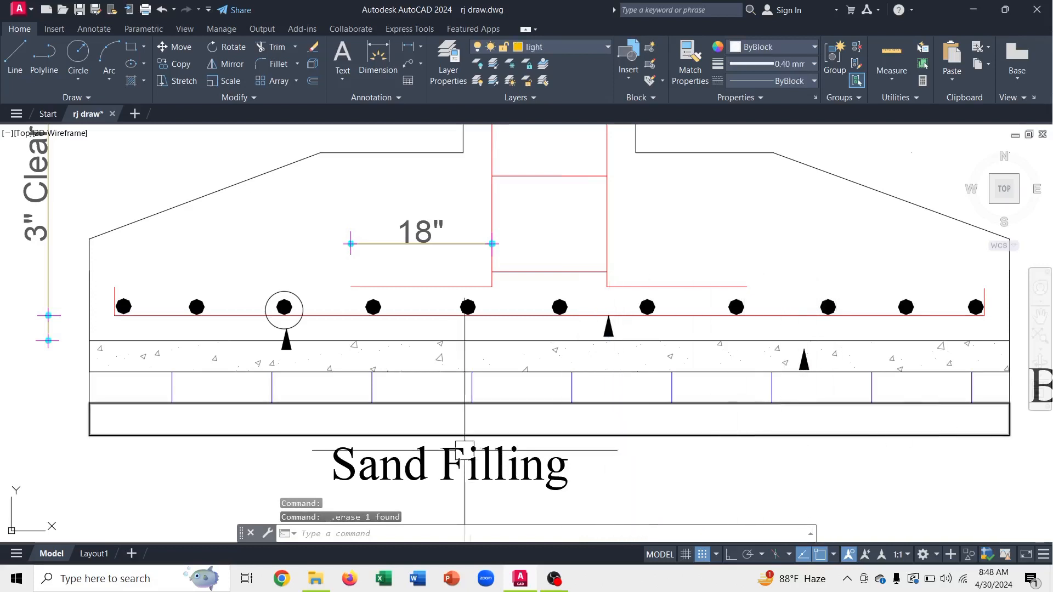
# - Hatch the empty sand filling strip beneath the footing with the AR-SAND pattern
pyautogui.write('h')
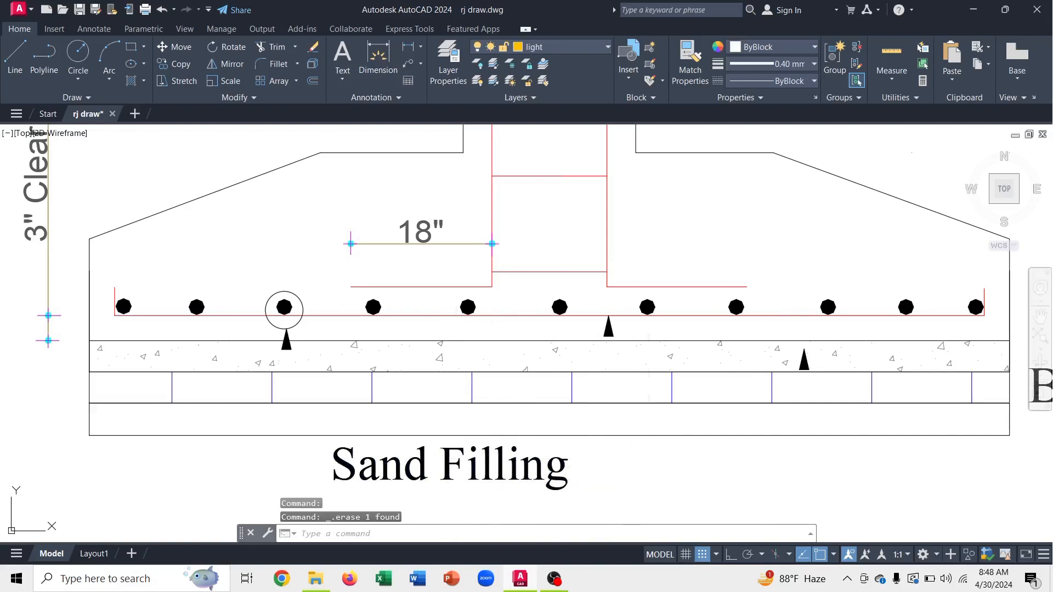
pyautogui.press('Return')
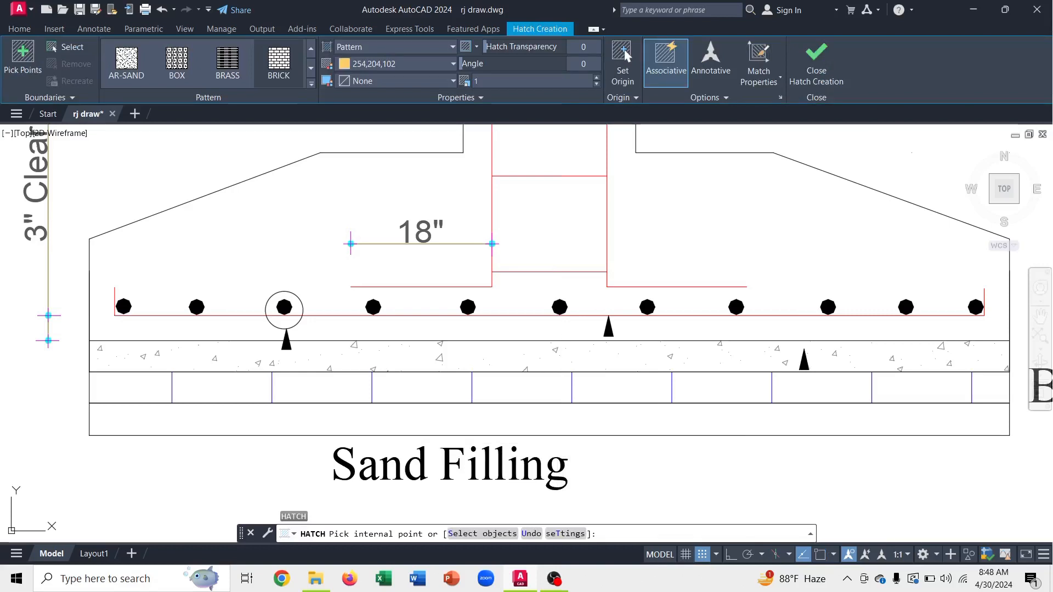
pyautogui.click(597, 417)
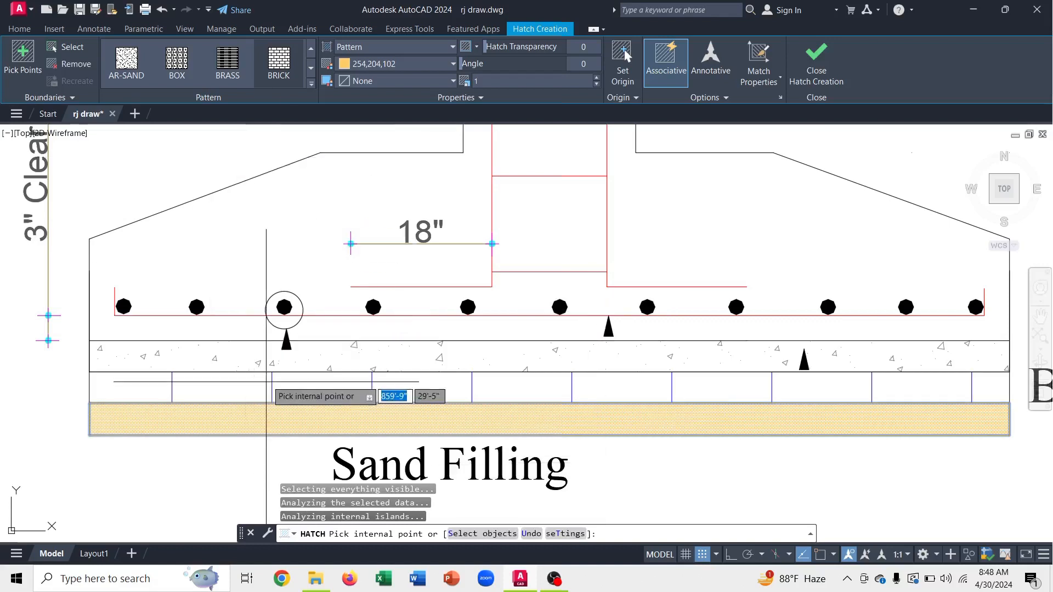
pyautogui.click(311, 69)
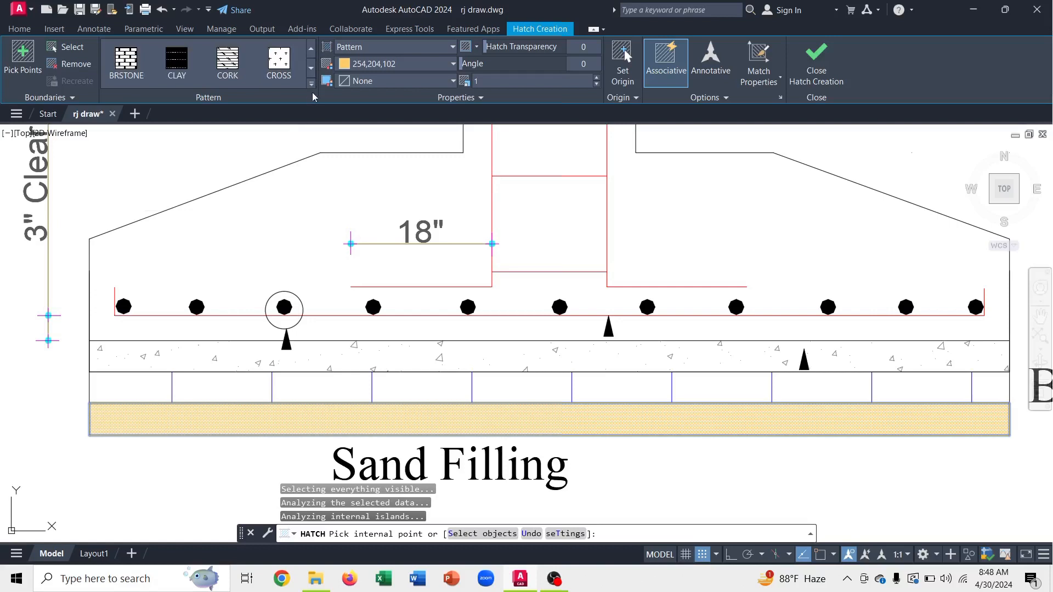
pyautogui.click(312, 86)
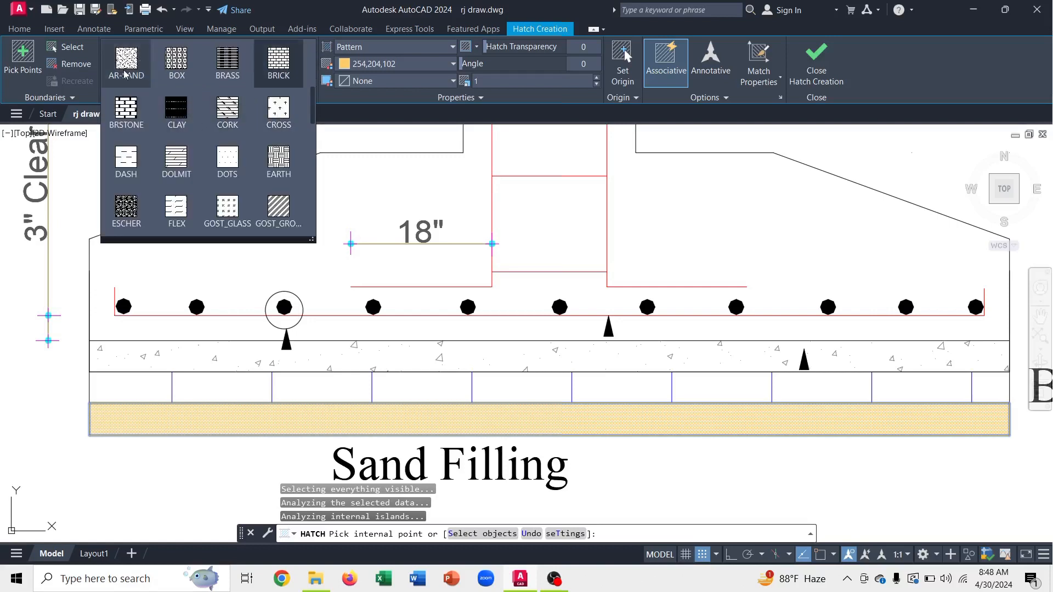
pyautogui.scroll(1, 122, 76)
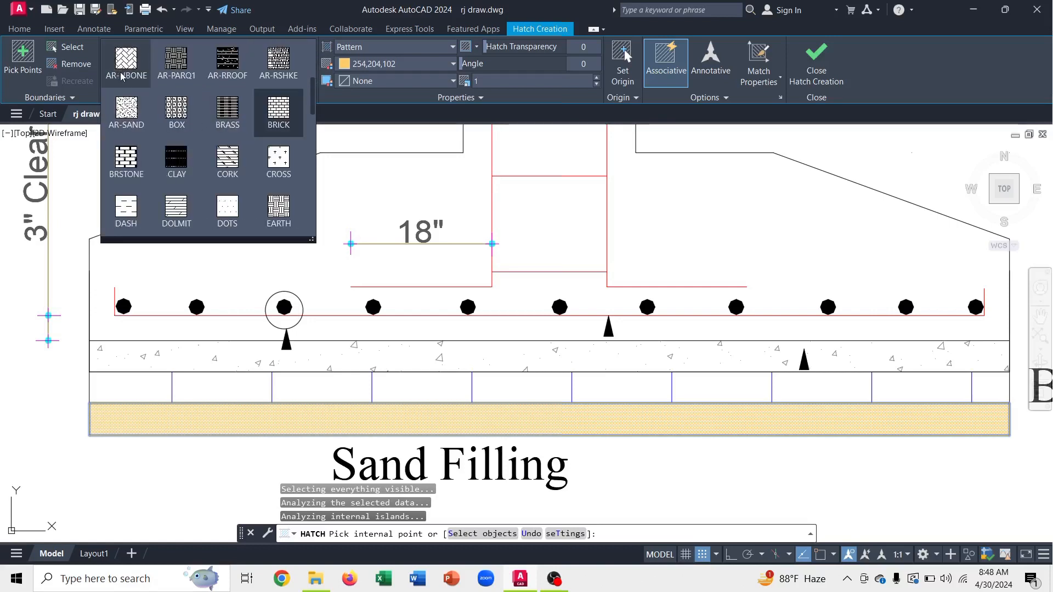
pyautogui.click(127, 111)
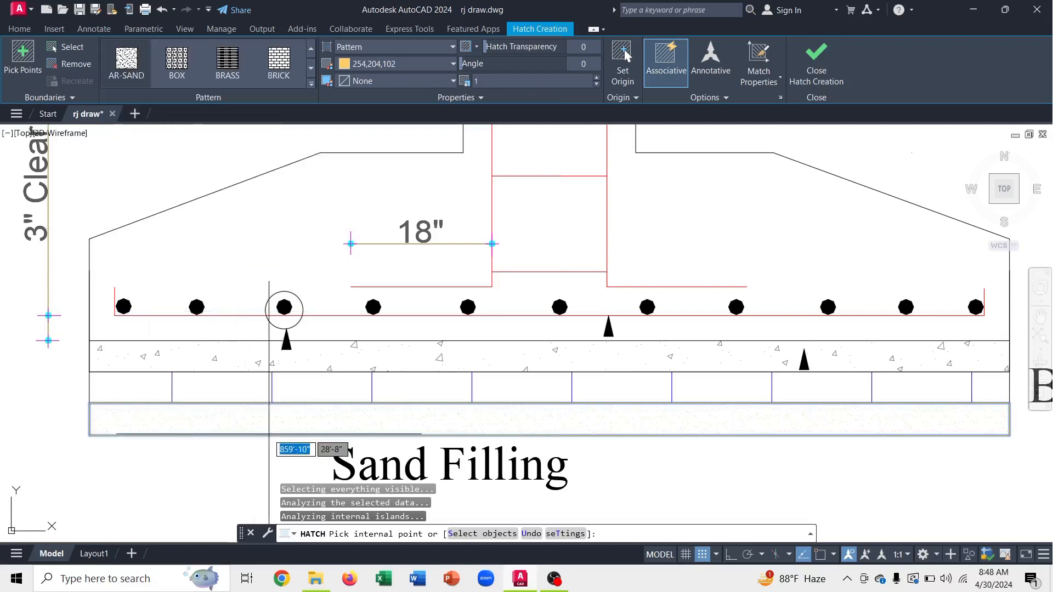
pyautogui.press('Escape')
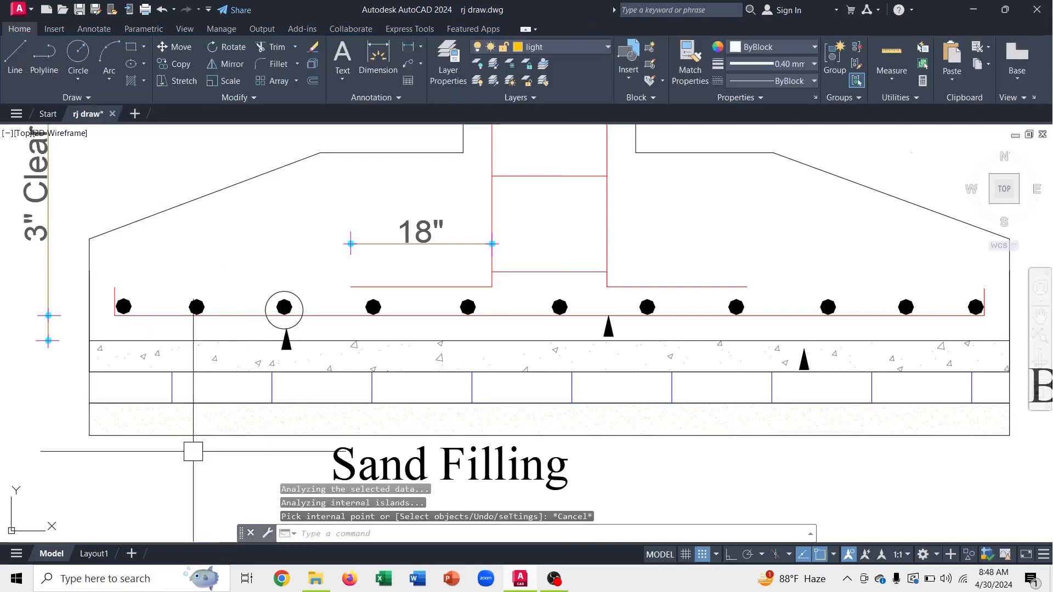
# - Change the colour of the AR-SAND hatch in the sand filling strip beneath the footing to Blue
pyautogui.scroll(6, 194, 413)
pyautogui.scroll(-4, 194, 415)
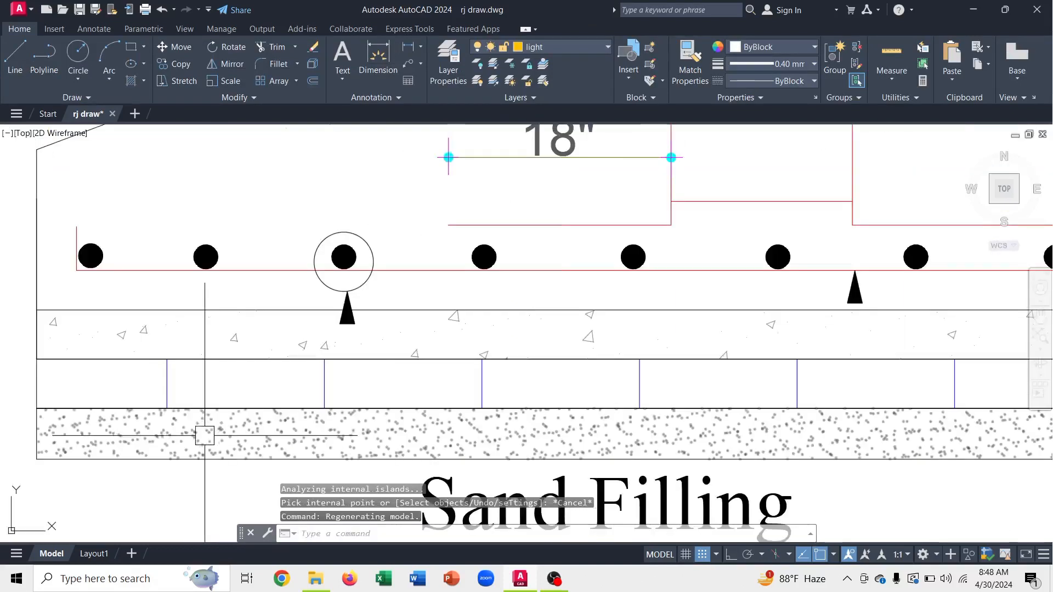
pyautogui.click(200, 439)
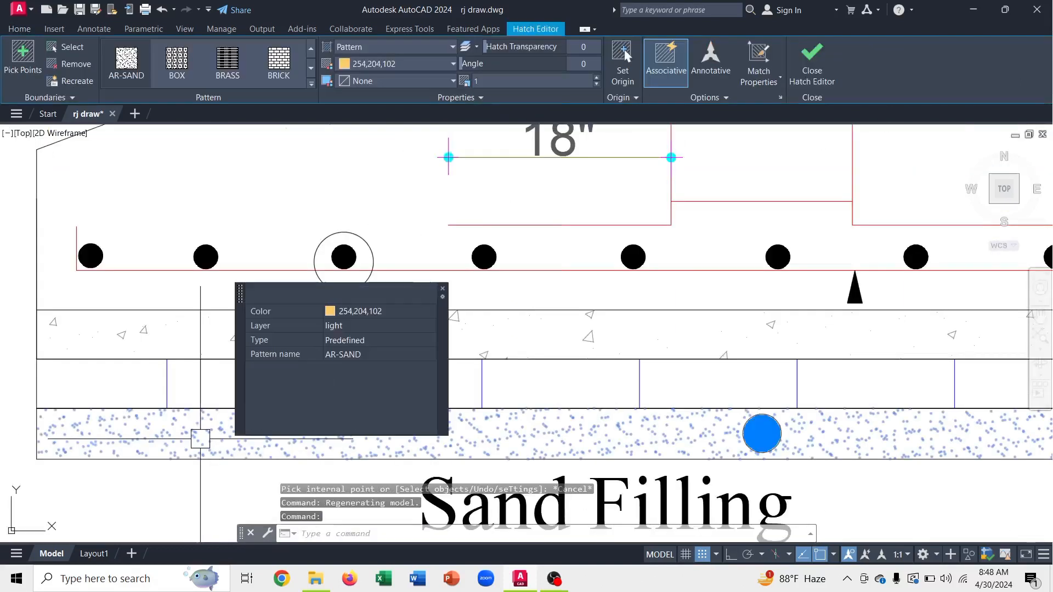
pyautogui.click(431, 311)
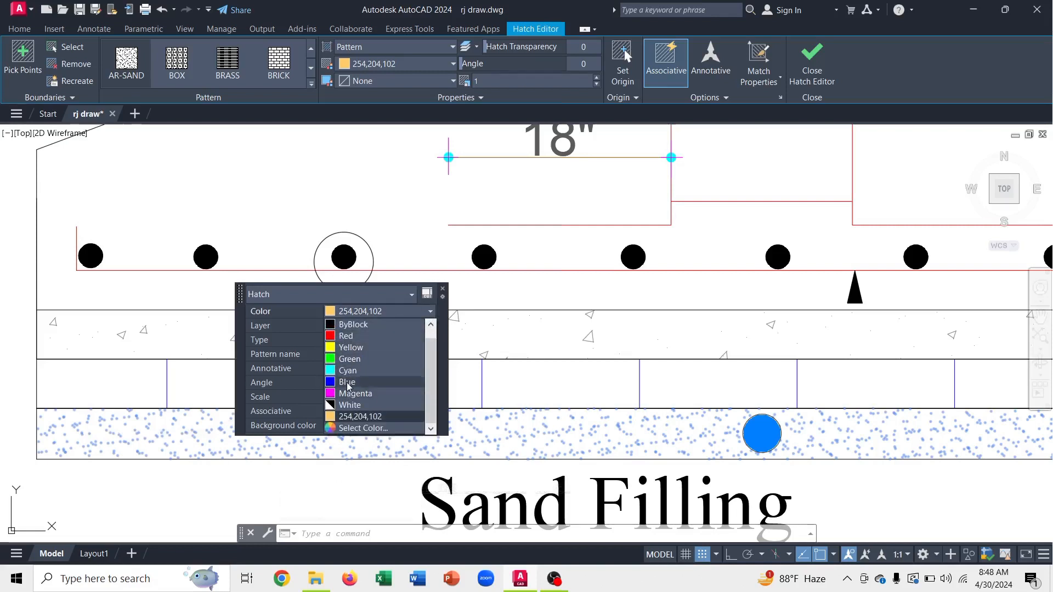
pyautogui.click(347, 383)
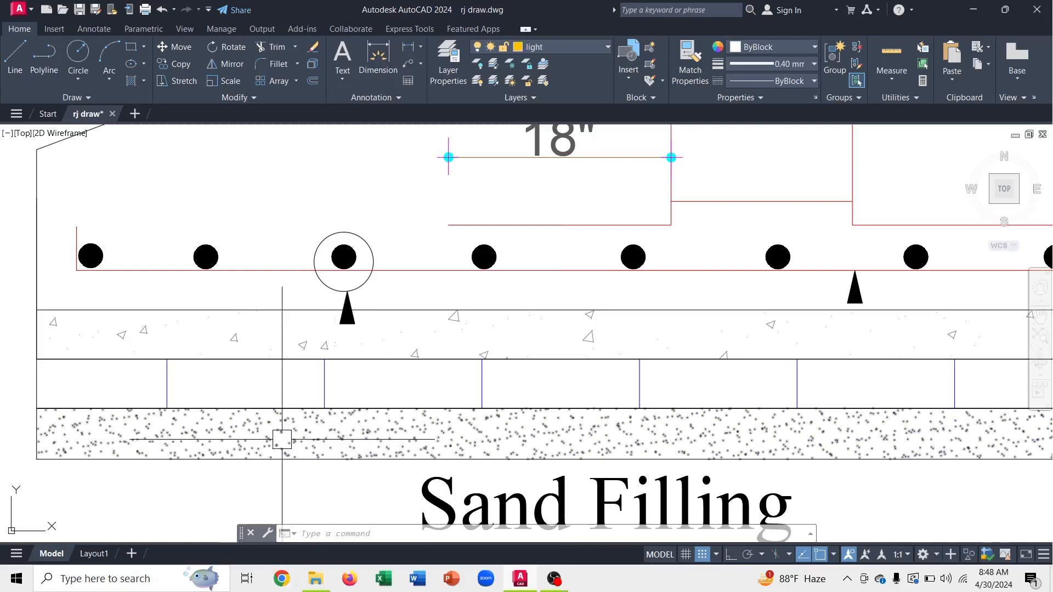
# - Try a scale of 20 and then 5 on the blue sand filling hatch
pyautogui.click(316, 424)
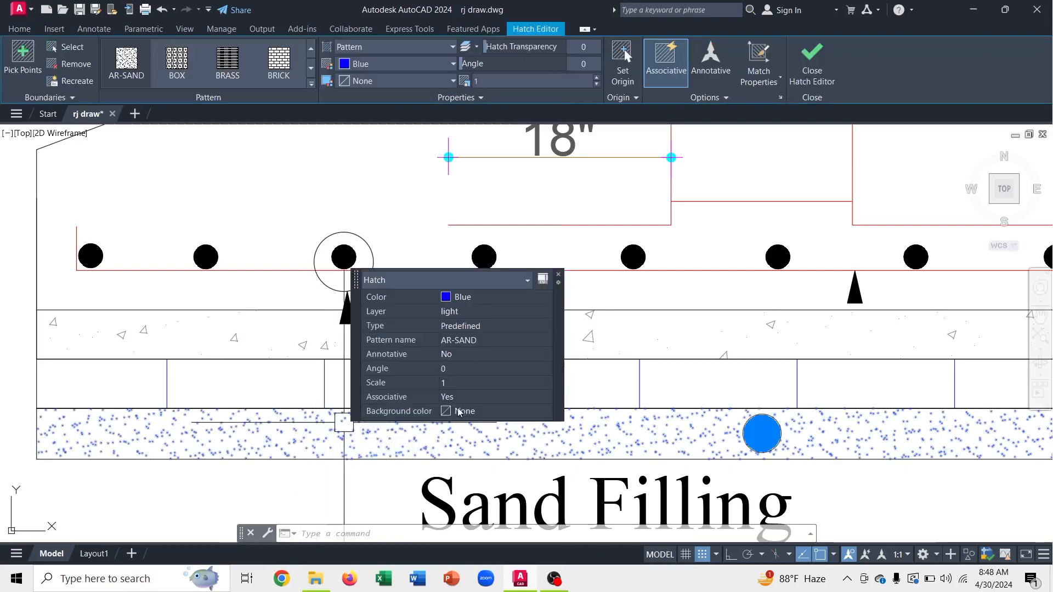
pyautogui.click(454, 383)
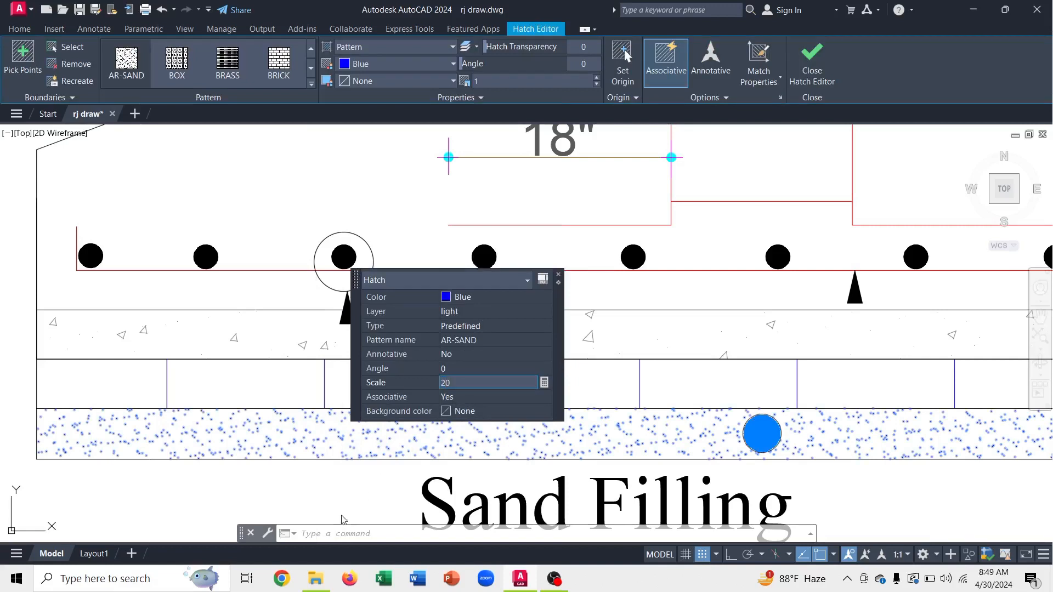
pyautogui.press('Return')
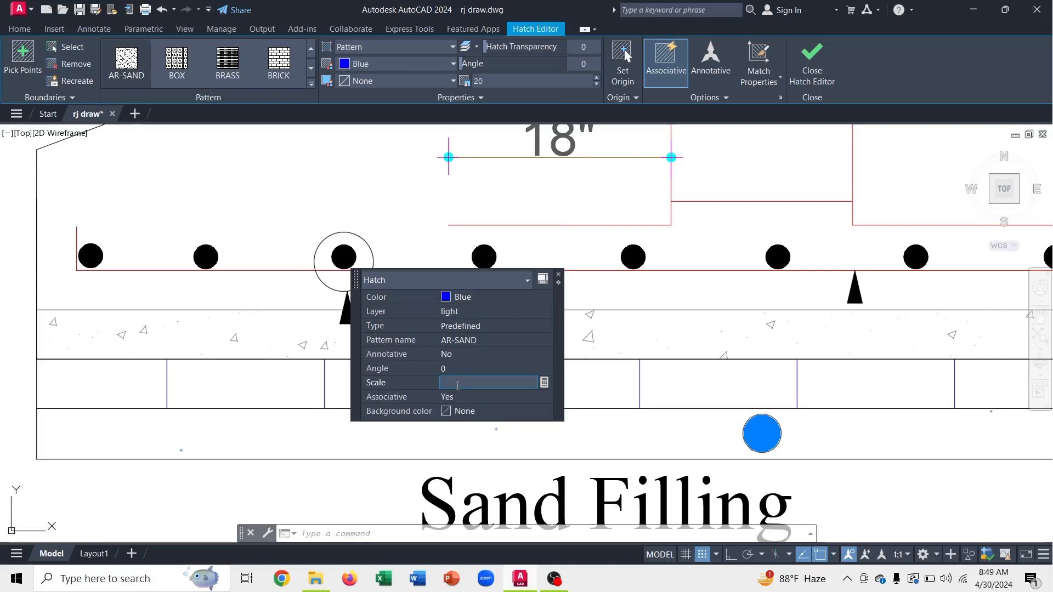
pyautogui.press('Return')
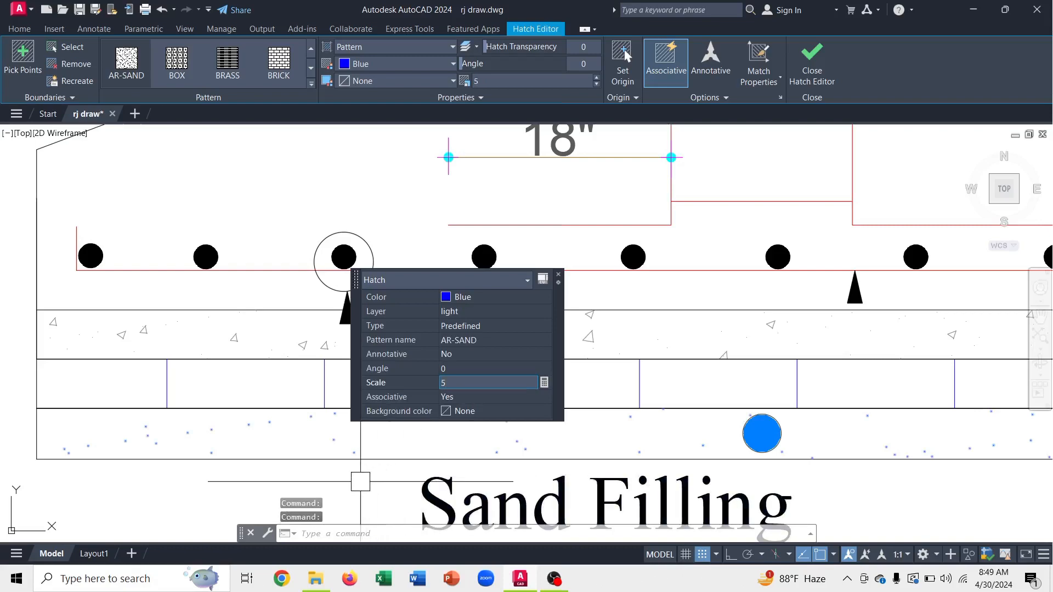
pyautogui.press('Escape')
# - Set the scale of the blue AR-SAND hatch in the sand filling strip to 2
pyautogui.scroll(-7, 359, 481)
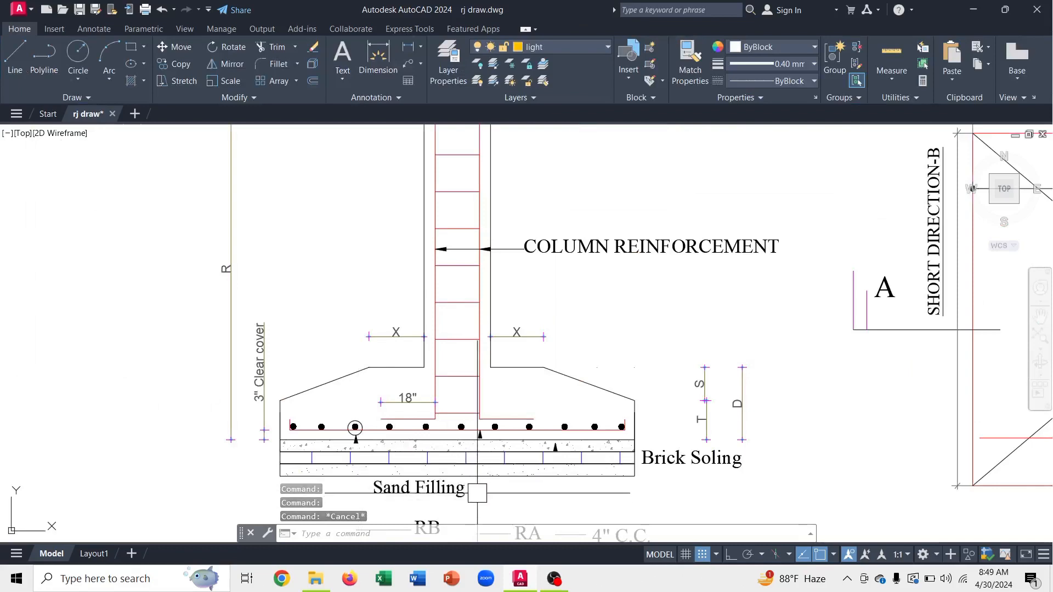
pyautogui.scroll(2, 478, 492)
pyautogui.scroll(6, 477, 493)
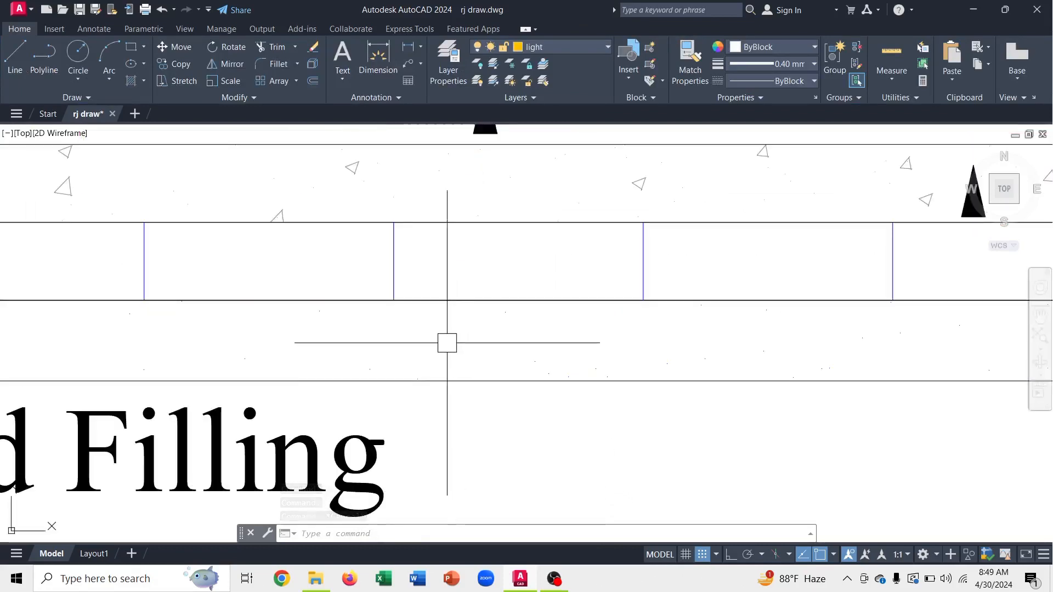
pyautogui.scroll(-4, 439, 378)
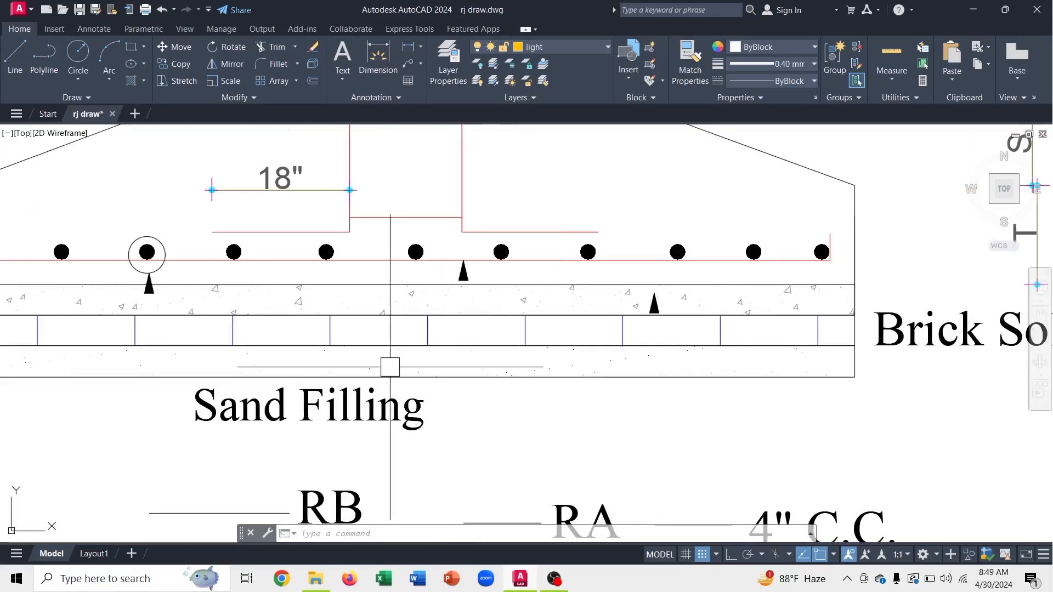
pyautogui.scroll(3, 400, 378)
pyautogui.scroll(4, 411, 368)
pyautogui.scroll(-4, 443, 394)
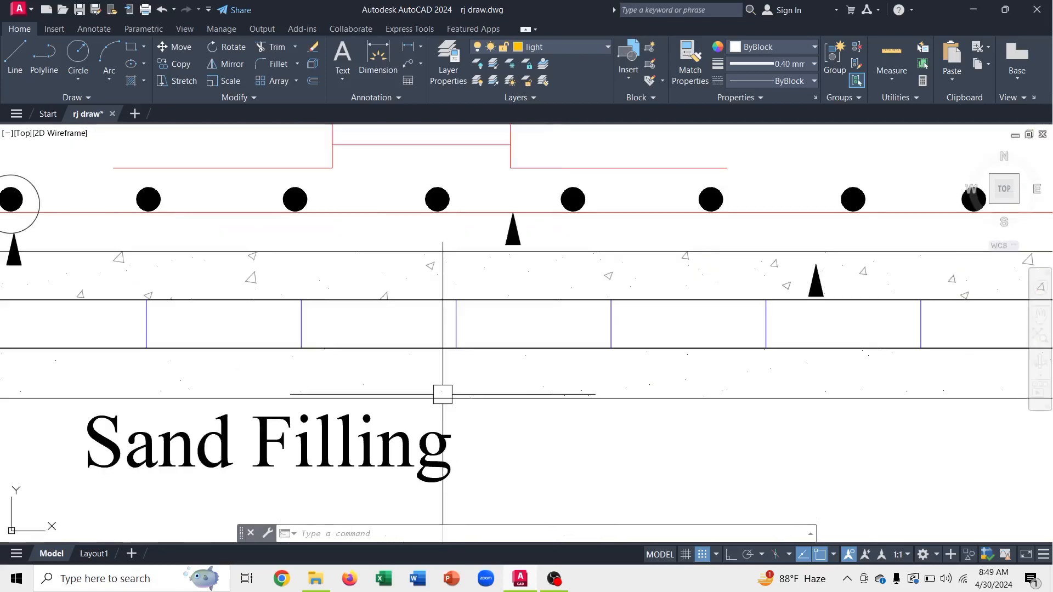
pyautogui.scroll(5, 443, 394)
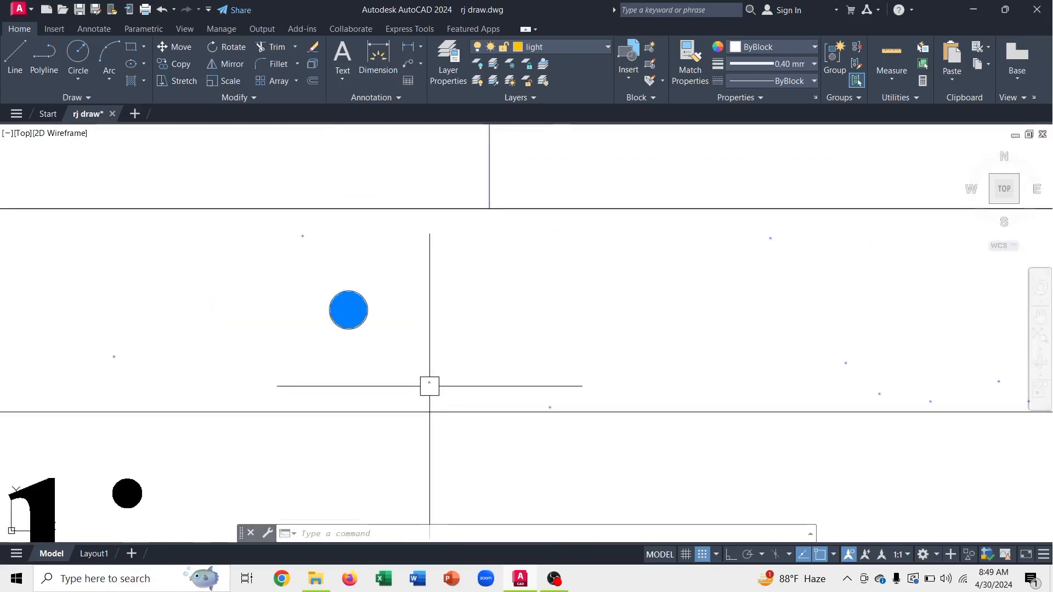
pyautogui.write('h')
pyautogui.press('Return')
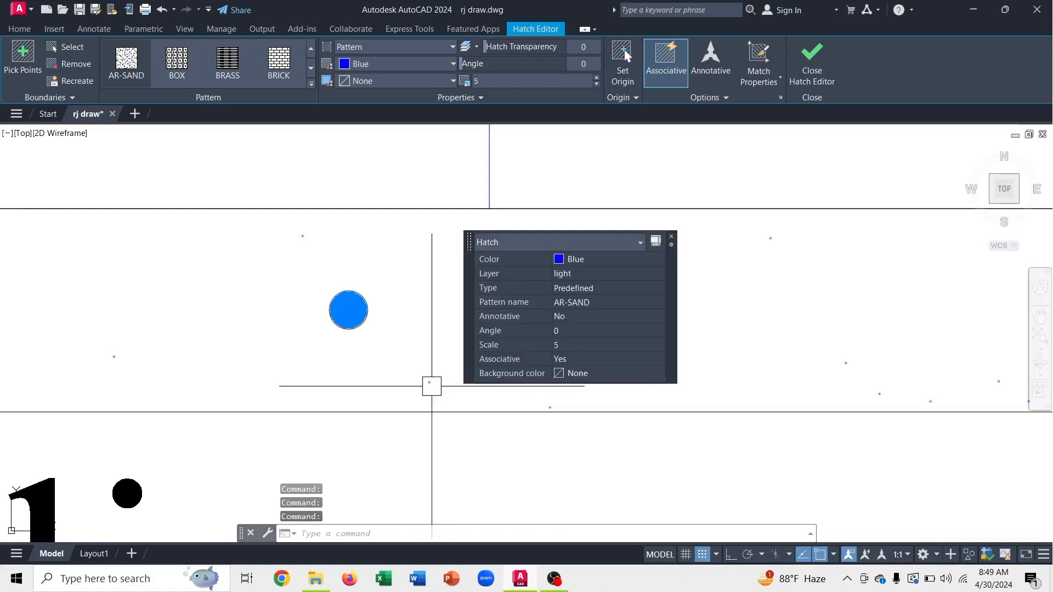
pyautogui.click(571, 347)
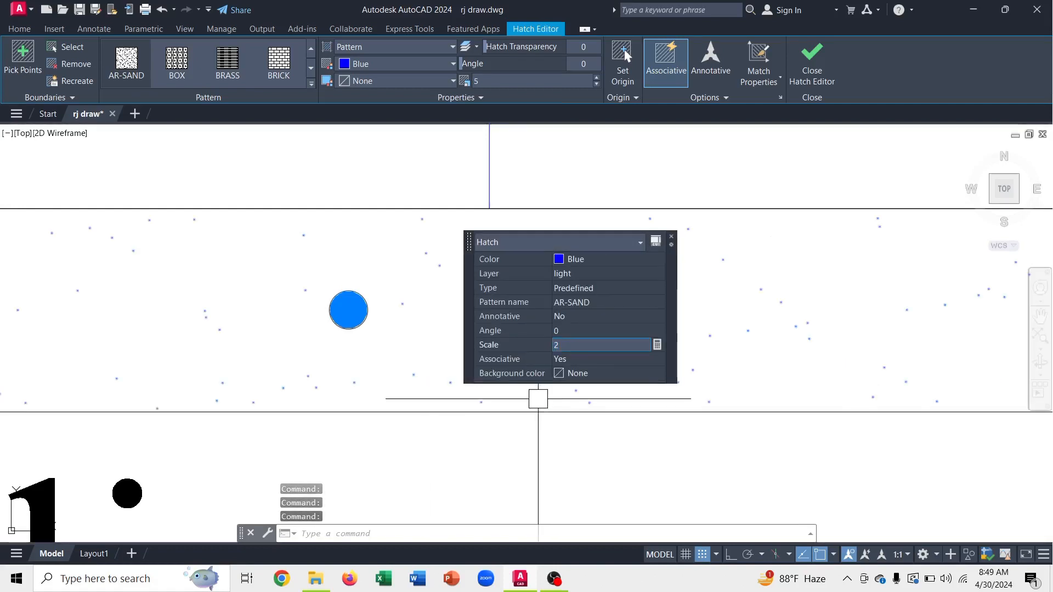
pyautogui.click(498, 492)
pyautogui.press('Escape')
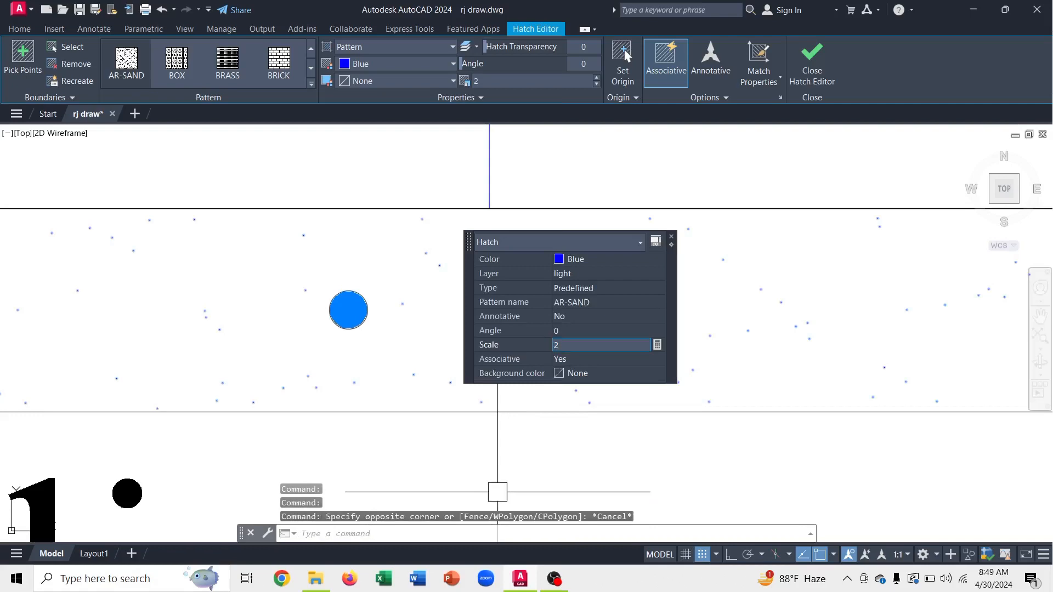
pyautogui.press('Escape')
# - Examine the hatched layers beneath the footing and the hatched GB block between parking level and E.G.L in section A-A
pyautogui.scroll(-4, 498, 492)
pyautogui.scroll(-3, 498, 492)
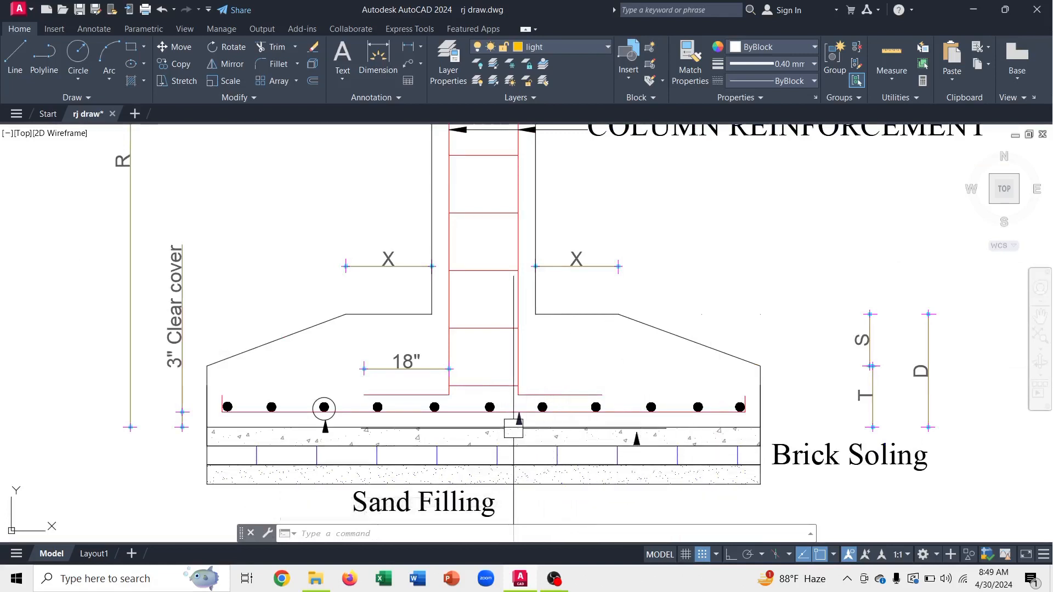
pyautogui.scroll(4, 511, 431)
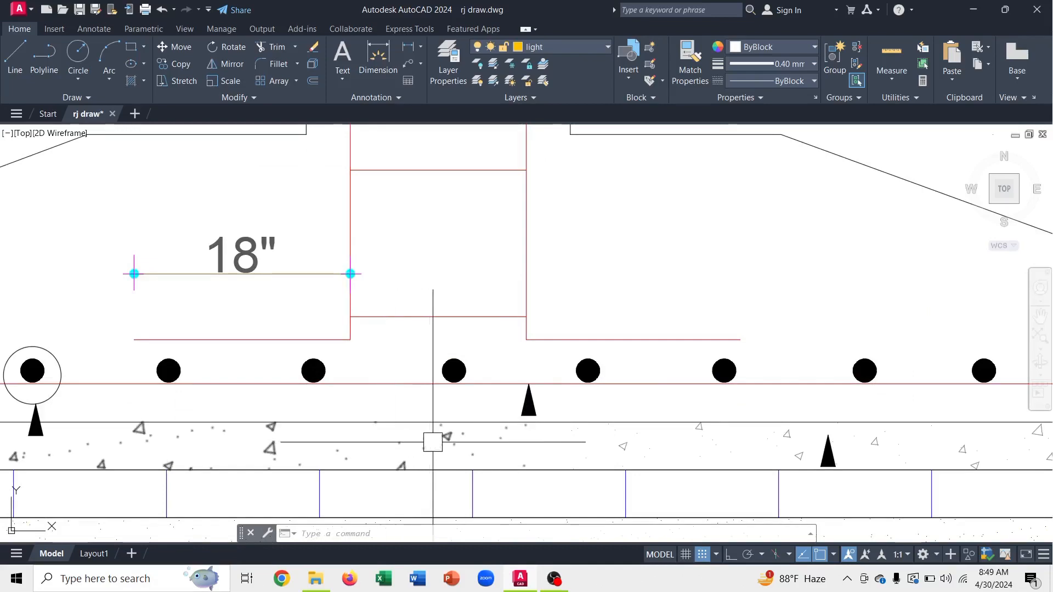
pyautogui.scroll(-5, 442, 437)
pyautogui.scroll(9, 439, 428)
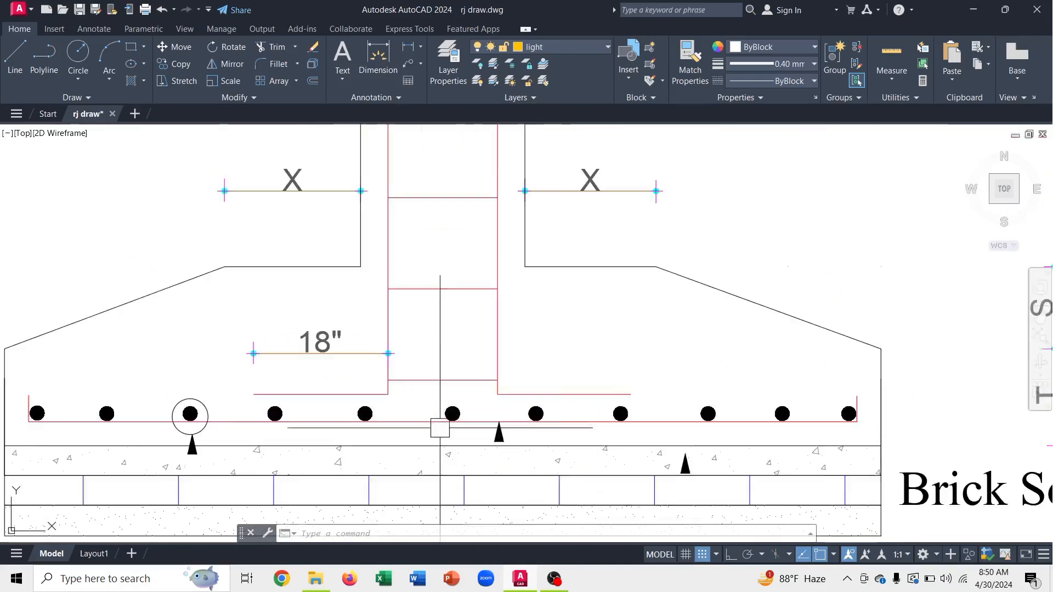
pyautogui.scroll(-8, 494, 384)
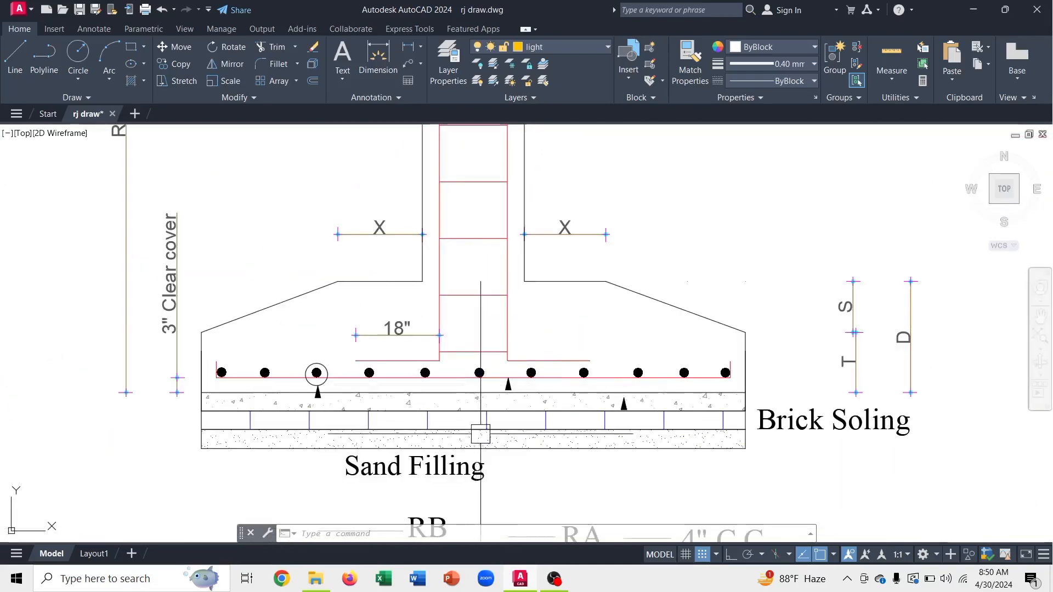
pyautogui.scroll(-6, 435, 491)
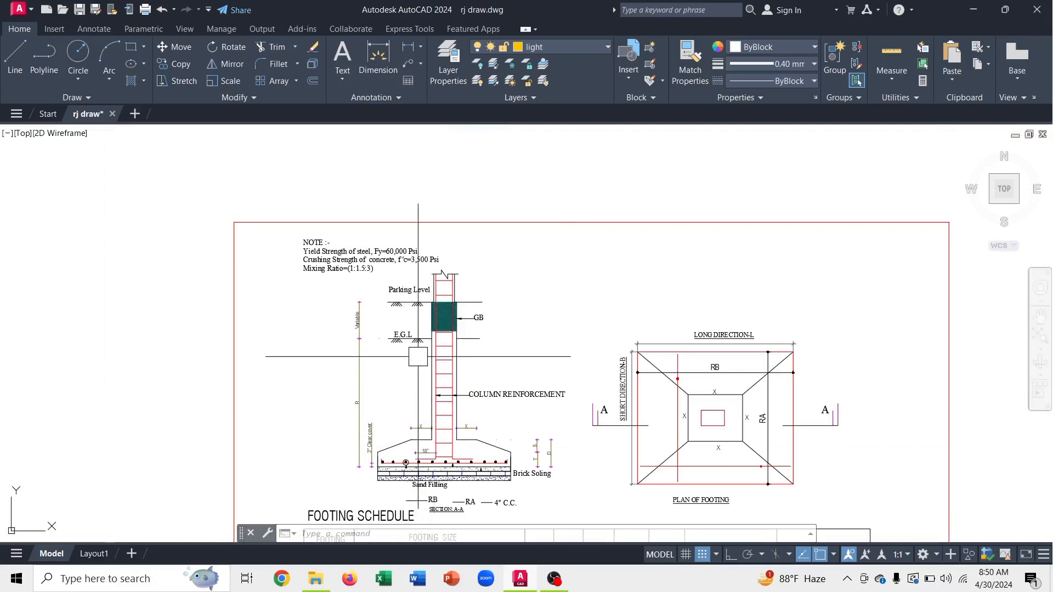
pyautogui.scroll(6, 413, 326)
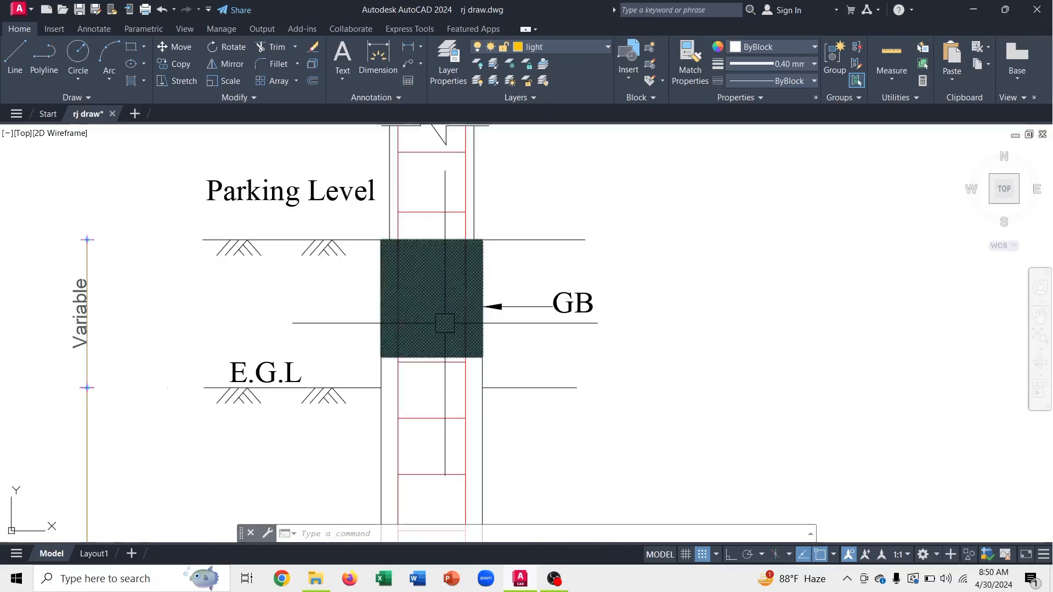
pyautogui.scroll(-5, 299, 332)
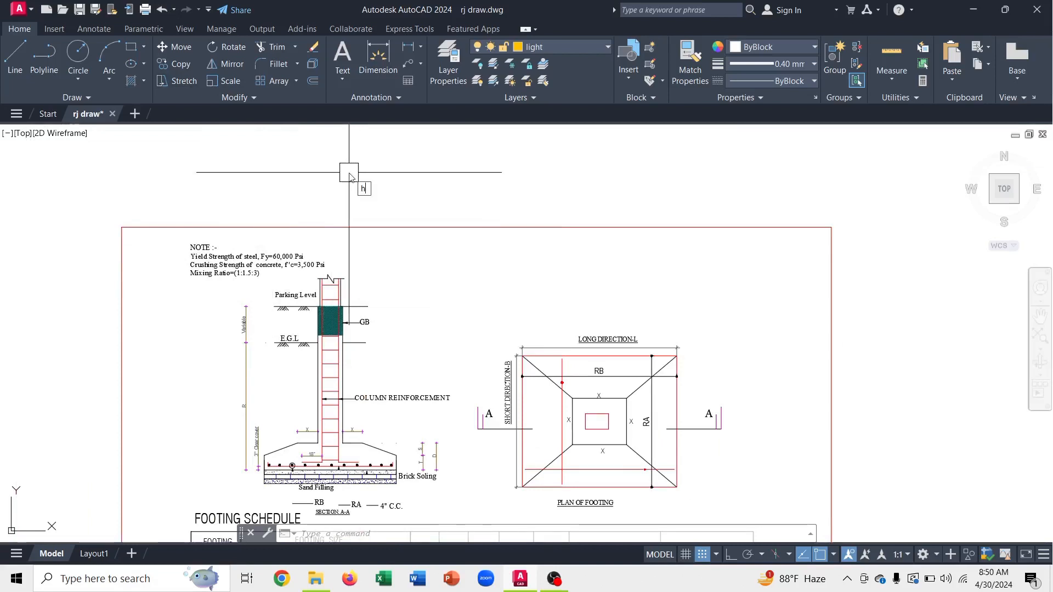
pyautogui.press('Escape')
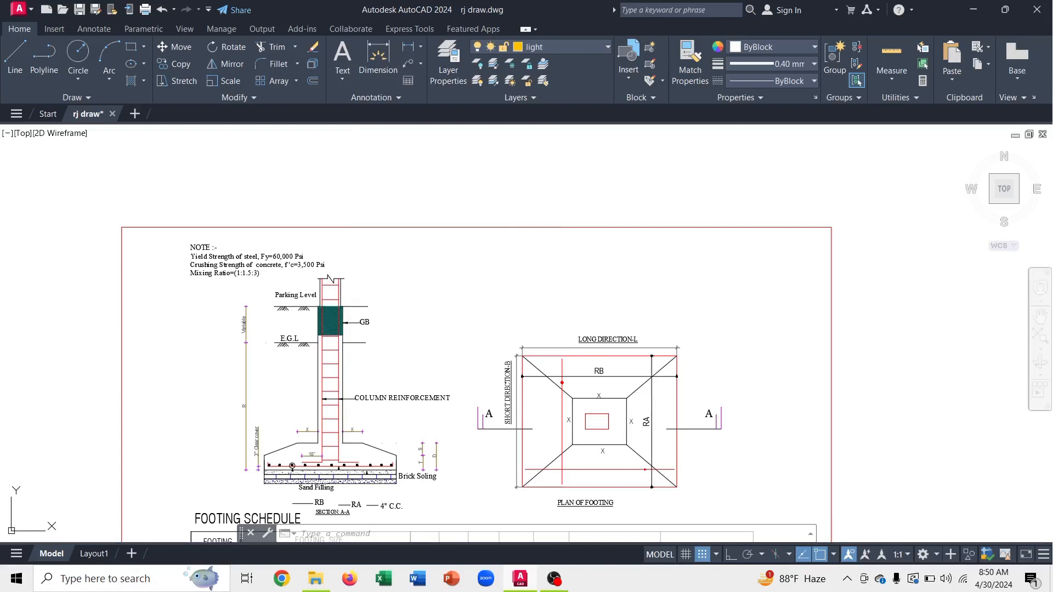
pyautogui.write('h')
pyautogui.press('Return')
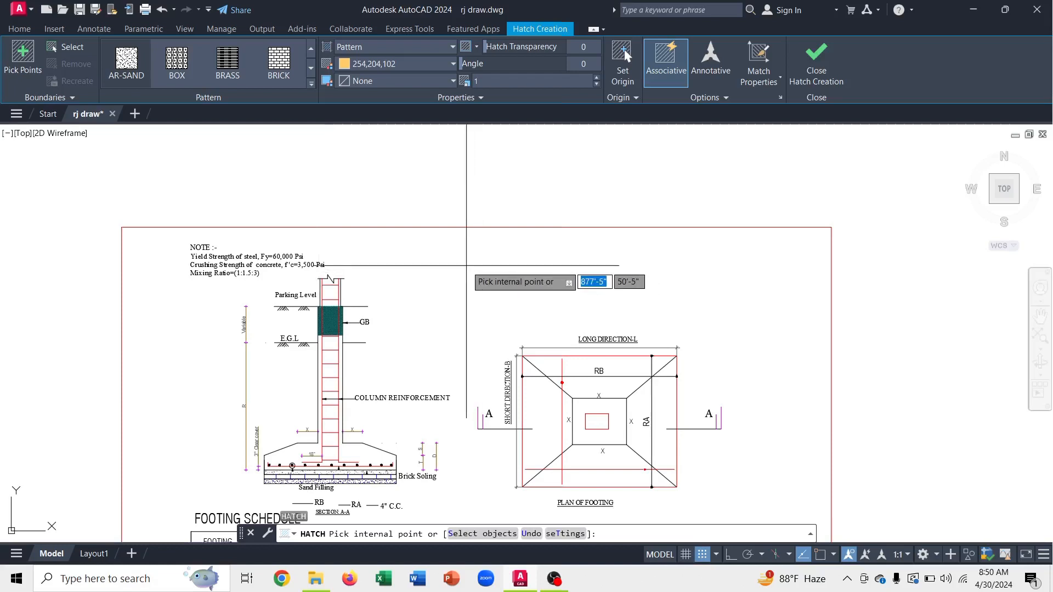
pyautogui.press('Escape')
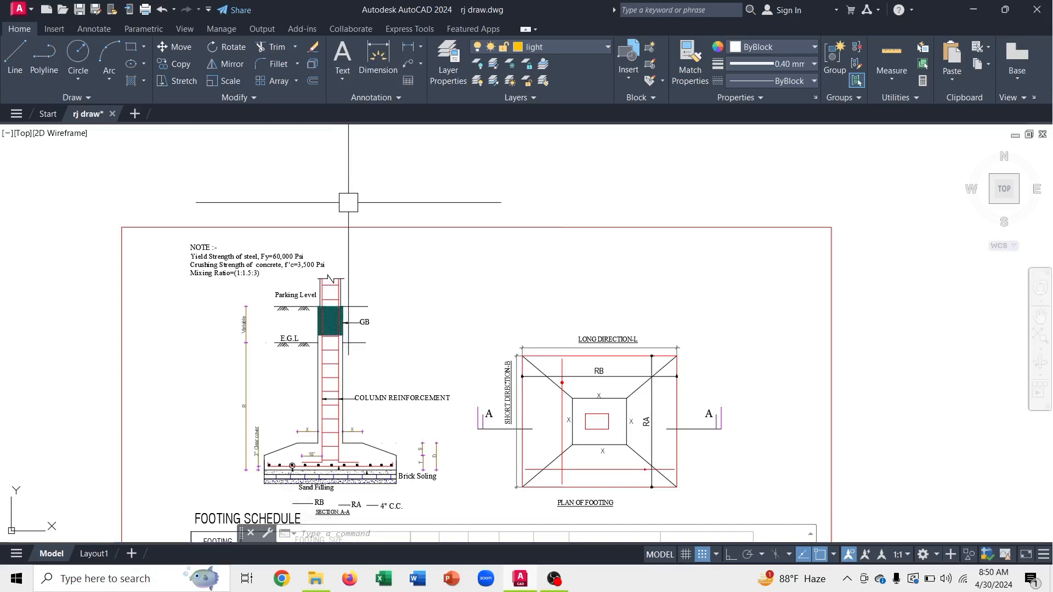
# - Examine the hatched front elevation together with the neighbouring floor plan and building section
pyautogui.scroll(-8, 347, 204)
pyautogui.scroll(-6, 269, 221)
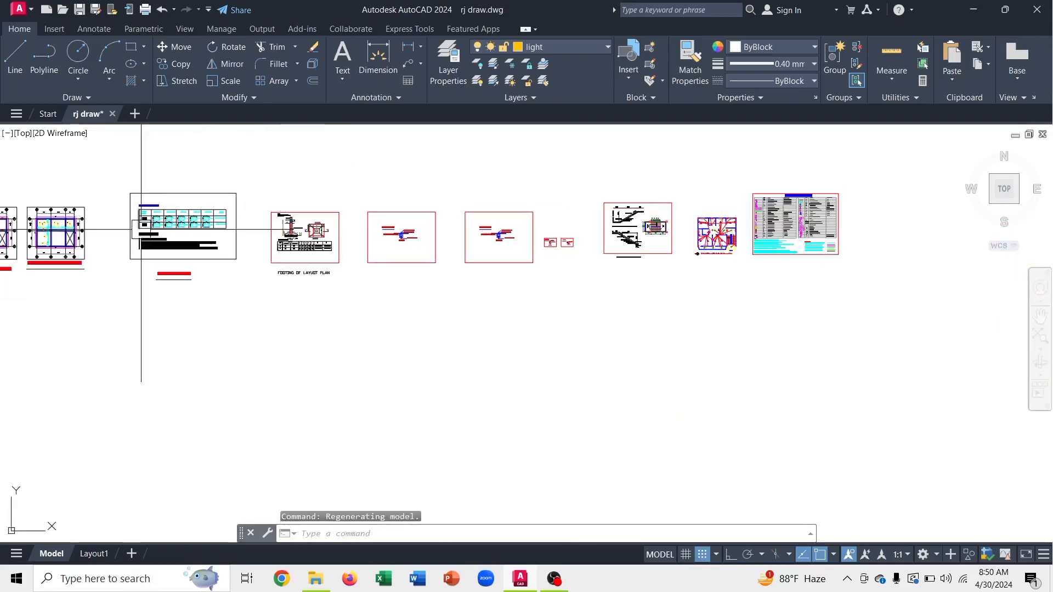
pyautogui.scroll(-4, 36, 239)
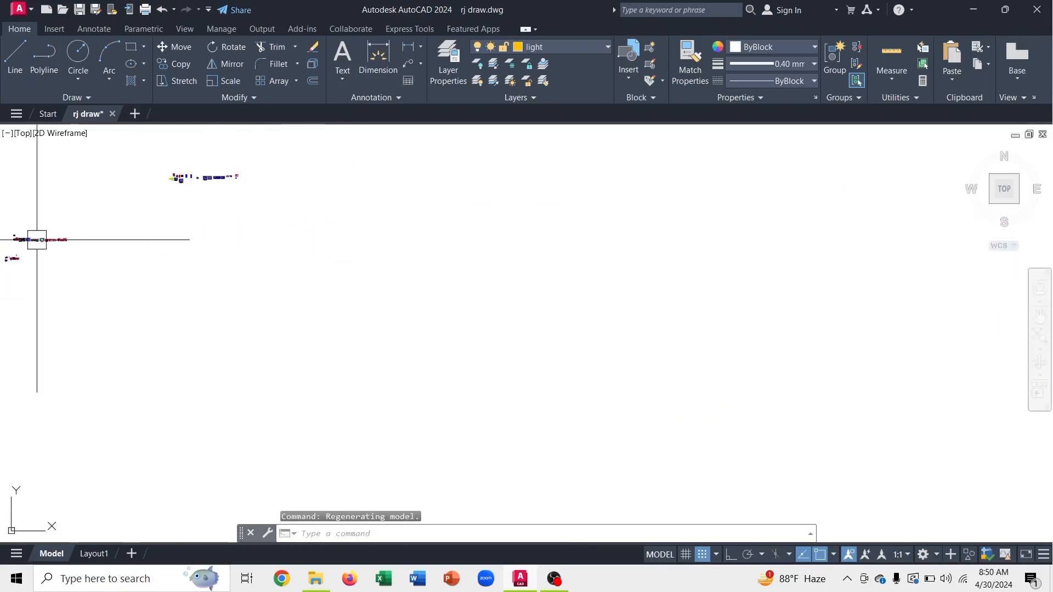
pyautogui.scroll(8, 22, 227)
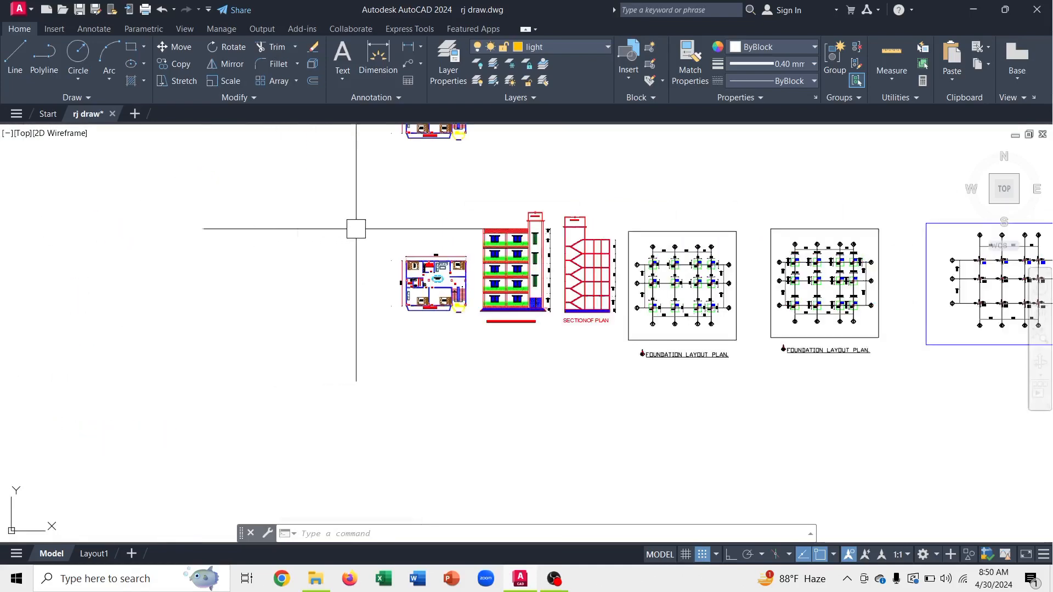
pyautogui.scroll(2, 496, 208)
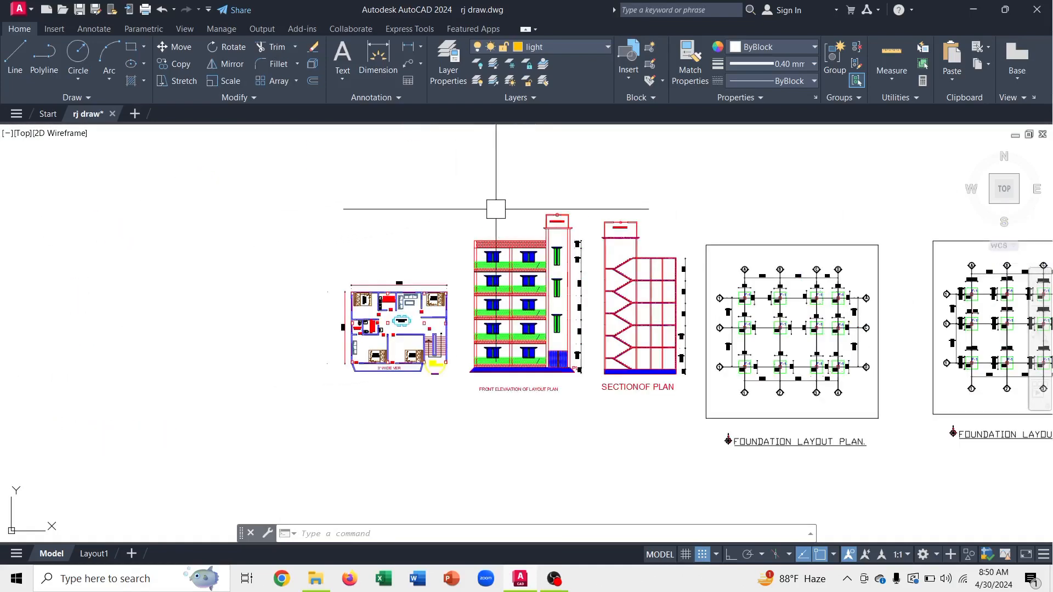
pyautogui.scroll(2, 531, 238)
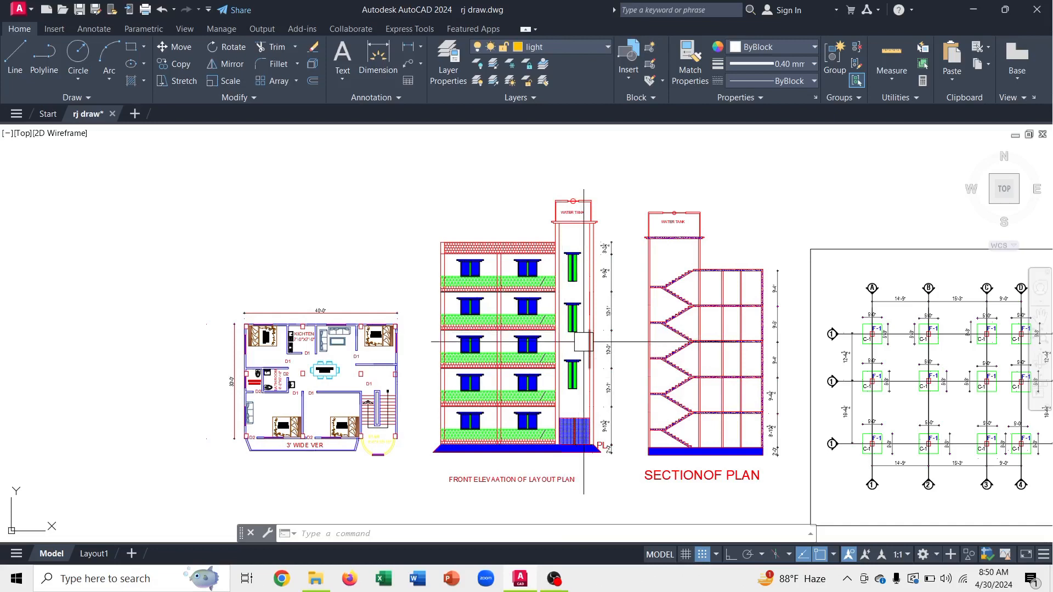
pyautogui.scroll(1, 590, 345)
pyautogui.scroll(-3, 595, 348)
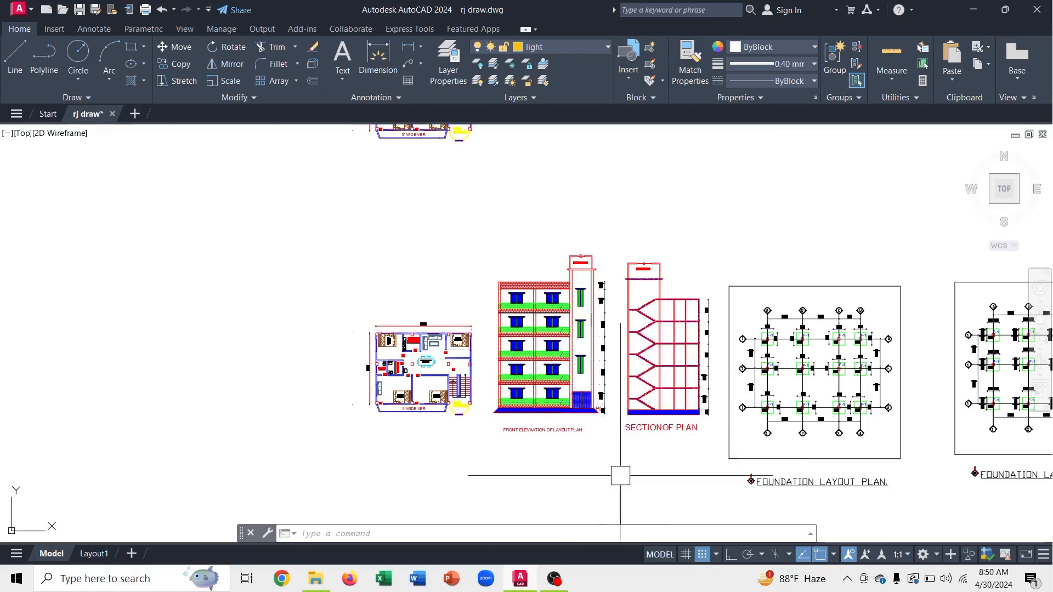
# - Look over the row of drawing sheets, from the foundation layout plans to the stair details and electrical layout plan
pyautogui.scroll(-5, 655, 413)
pyautogui.scroll(6, 702, 434)
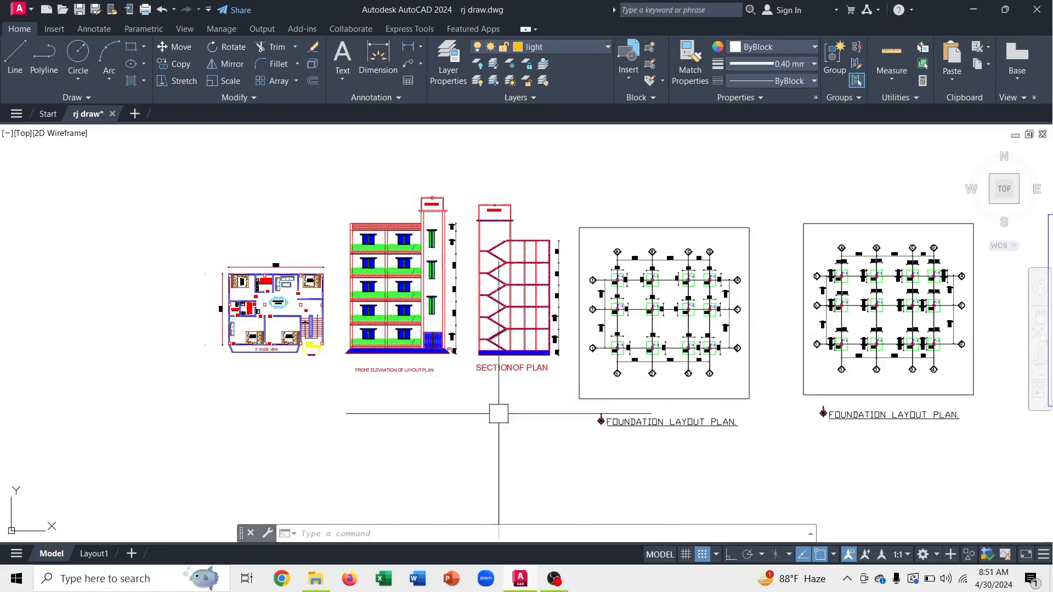
pyautogui.scroll(-4, 687, 452)
pyautogui.scroll(3, 823, 443)
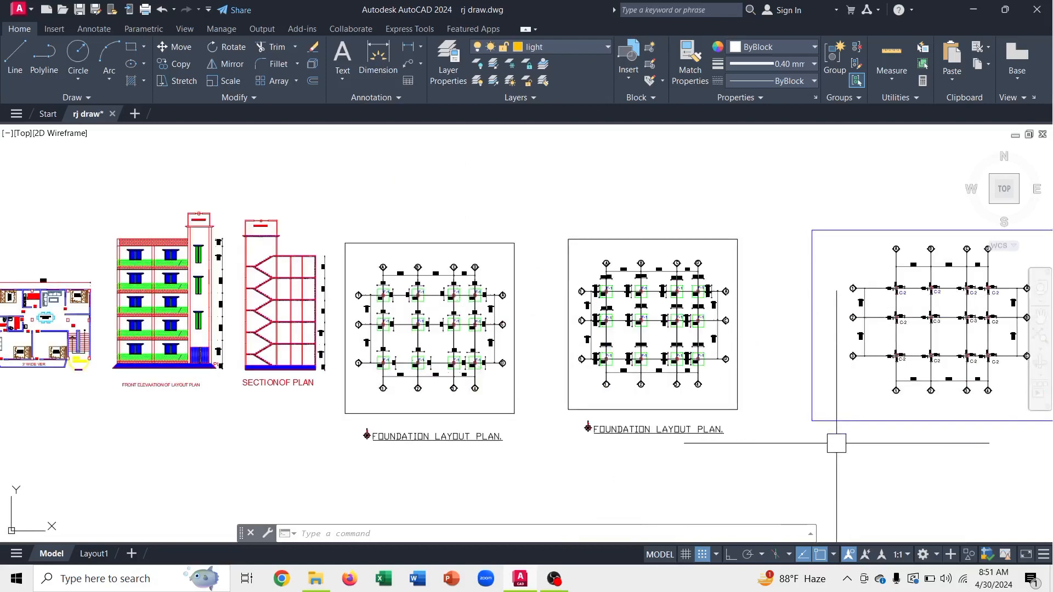
pyautogui.scroll(-7, 773, 437)
pyautogui.scroll(6, 894, 434)
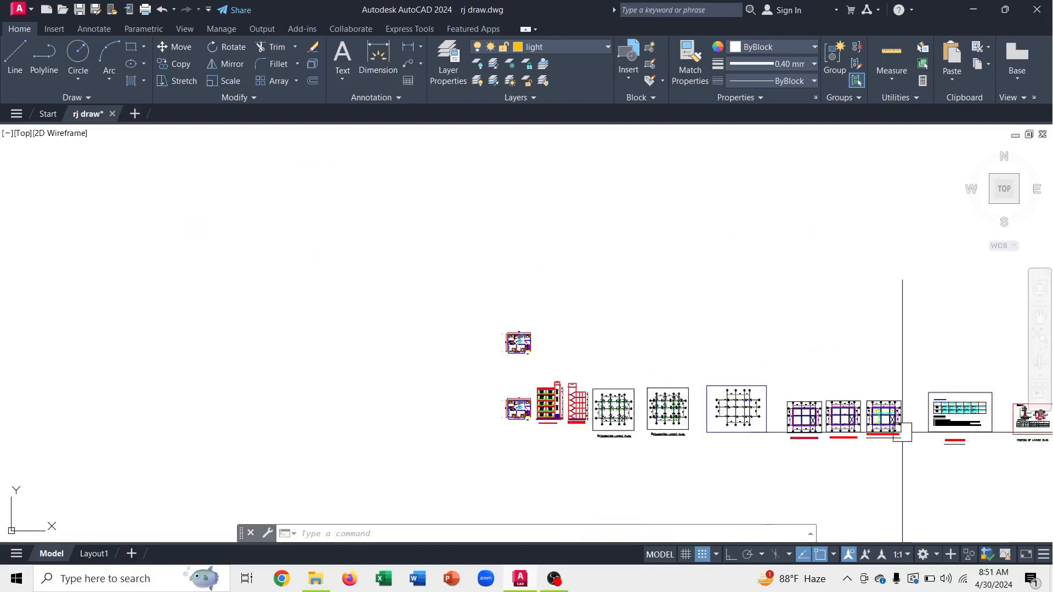
pyautogui.scroll(-6, 768, 412)
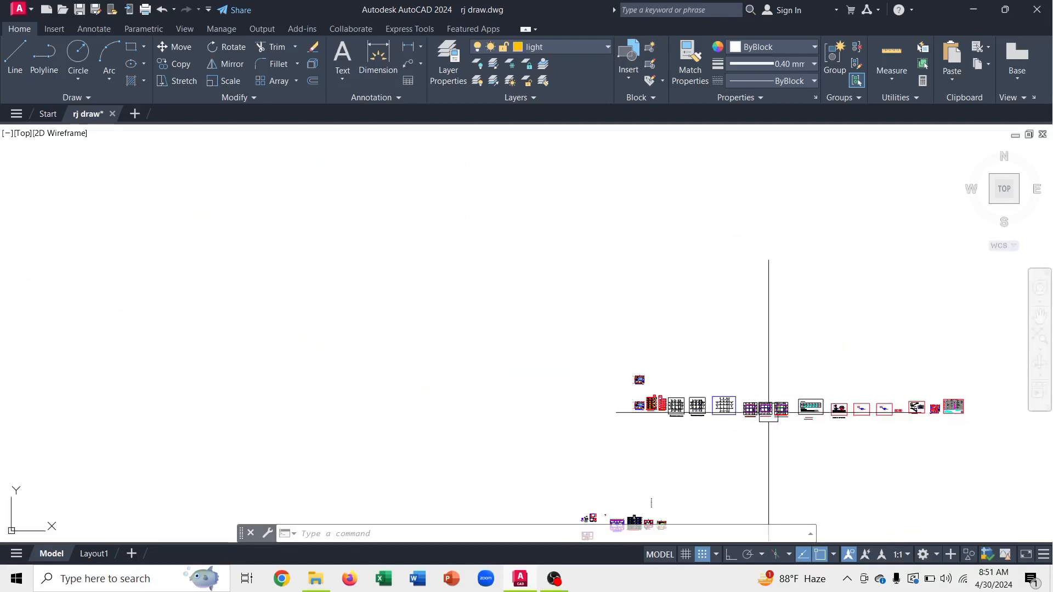
pyautogui.scroll(5, 905, 420)
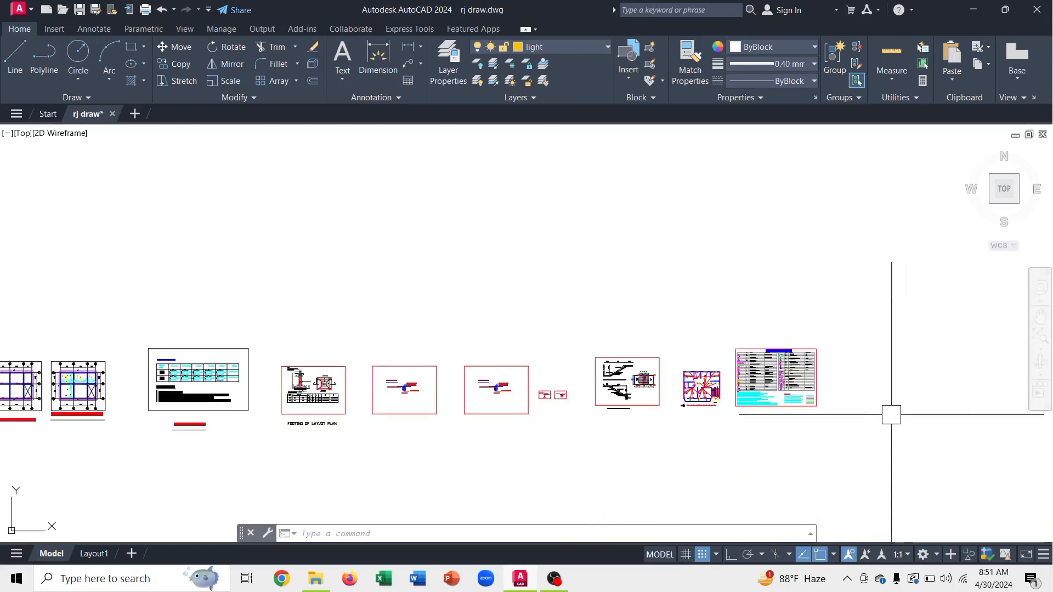
pyautogui.scroll(3, 663, 382)
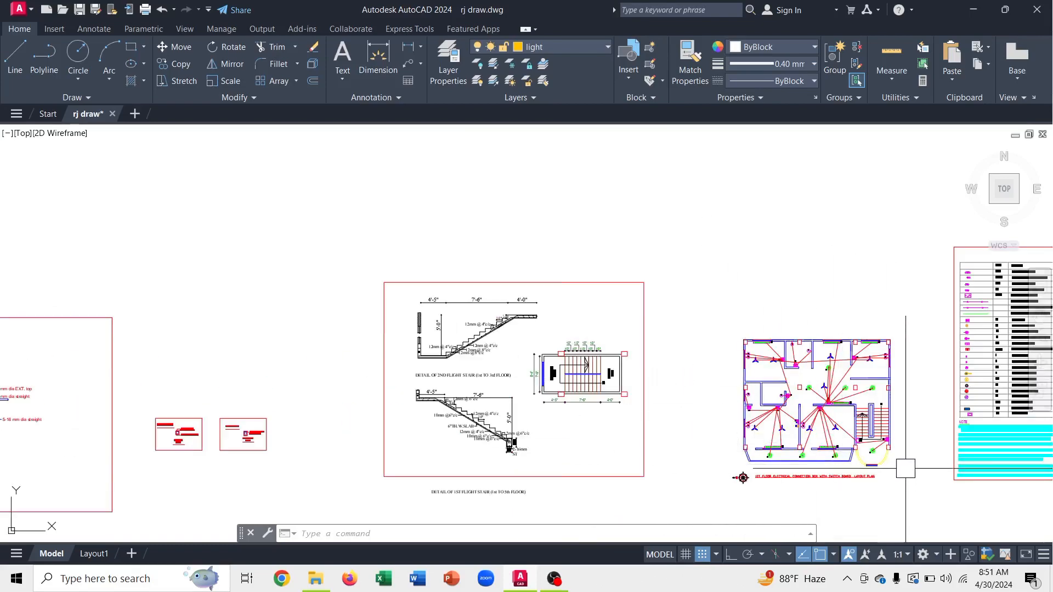
pyautogui.scroll(4, 906, 465)
pyautogui.scroll(-4, 905, 467)
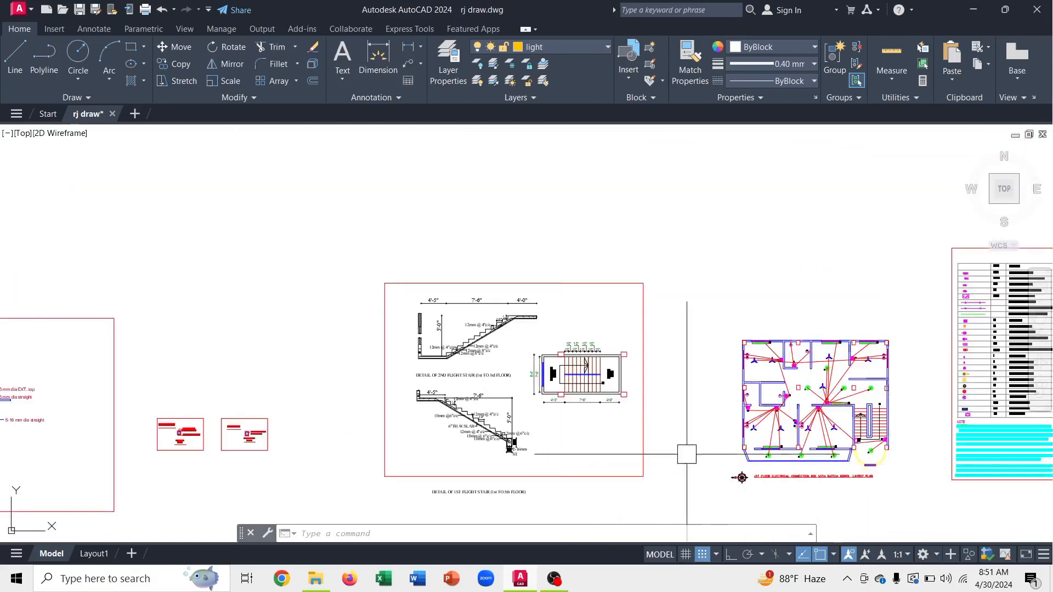
pyautogui.scroll(-8, 384, 433)
pyautogui.scroll(-2, 339, 437)
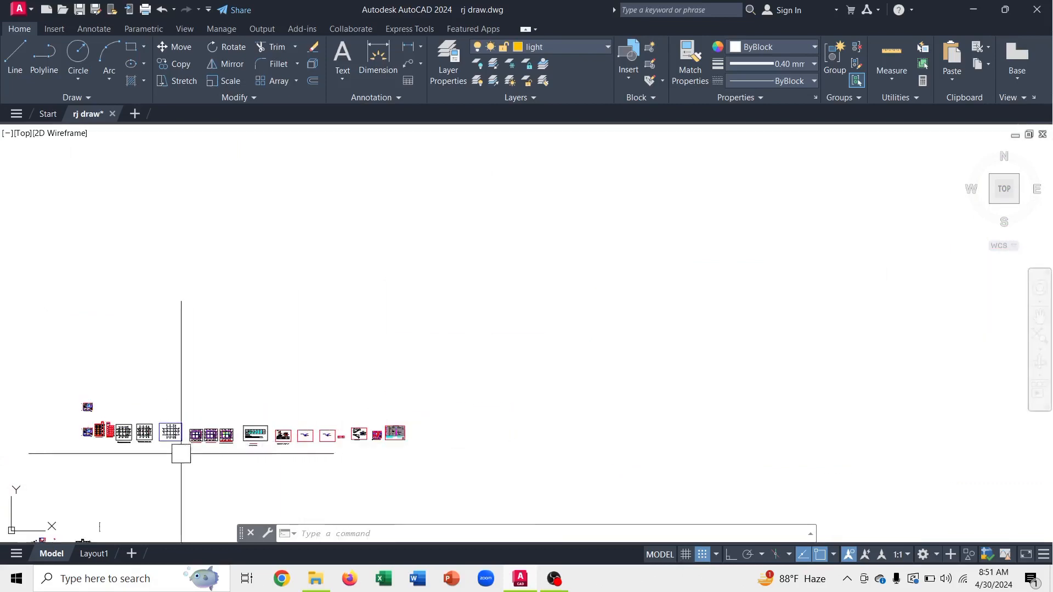